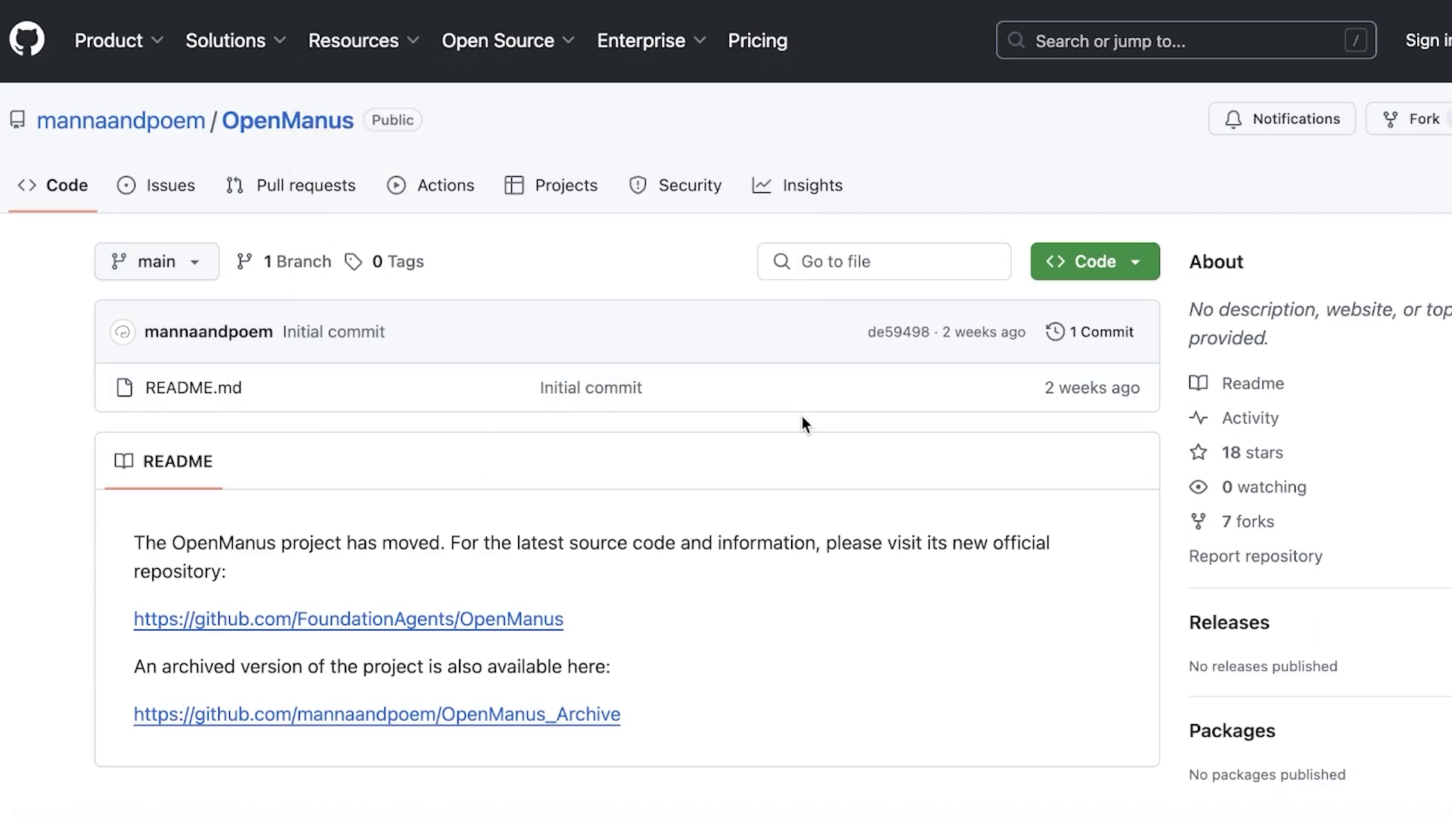
- Read the OpenManus README and follow its link to the Kortix AI homepage
{"action": "scroll", "coordinate": [320, 451], "scroll_direction": "down", "scroll_amount": 2}
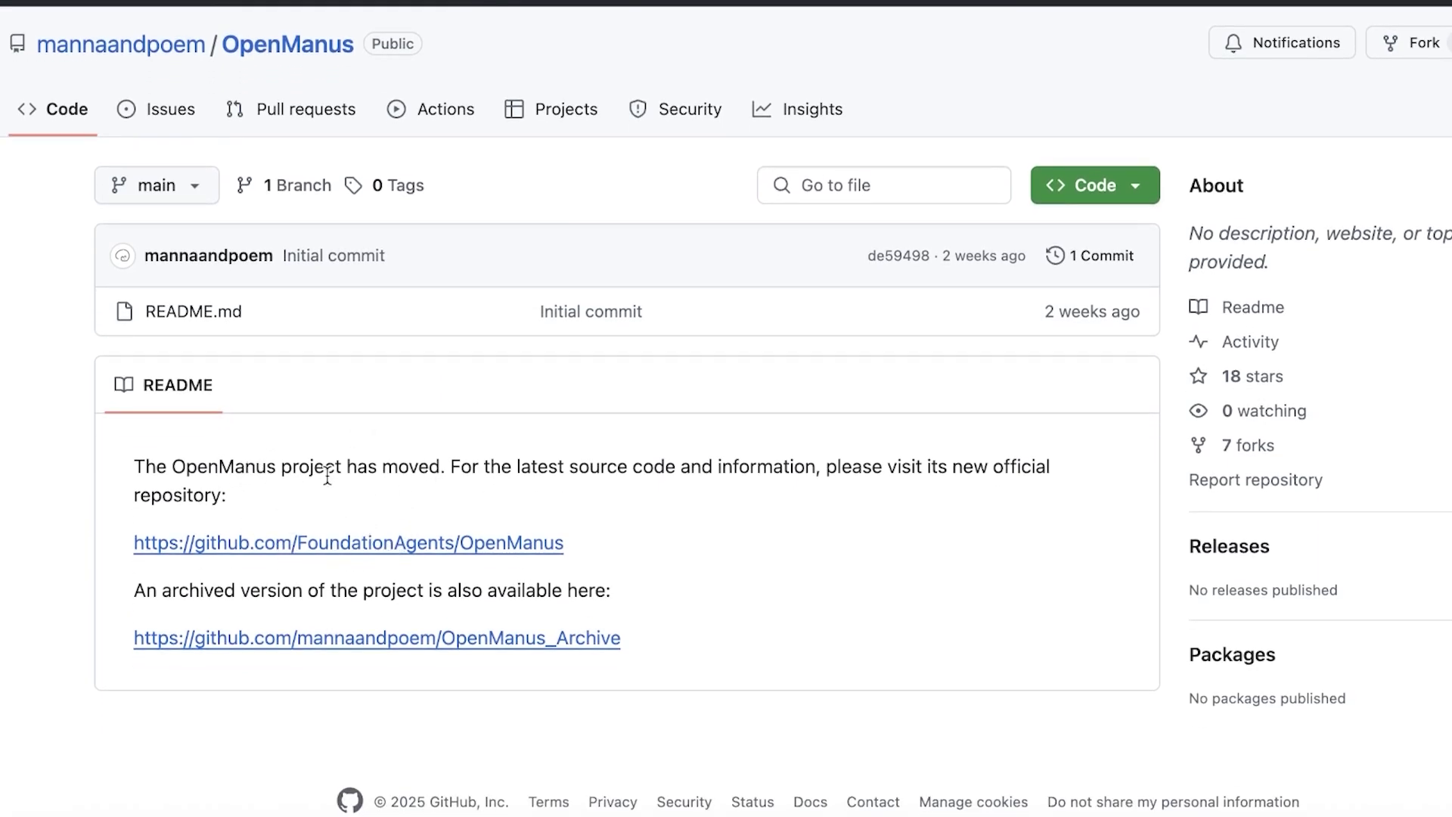
{"action": "left_click", "coordinate": [285, 547]}
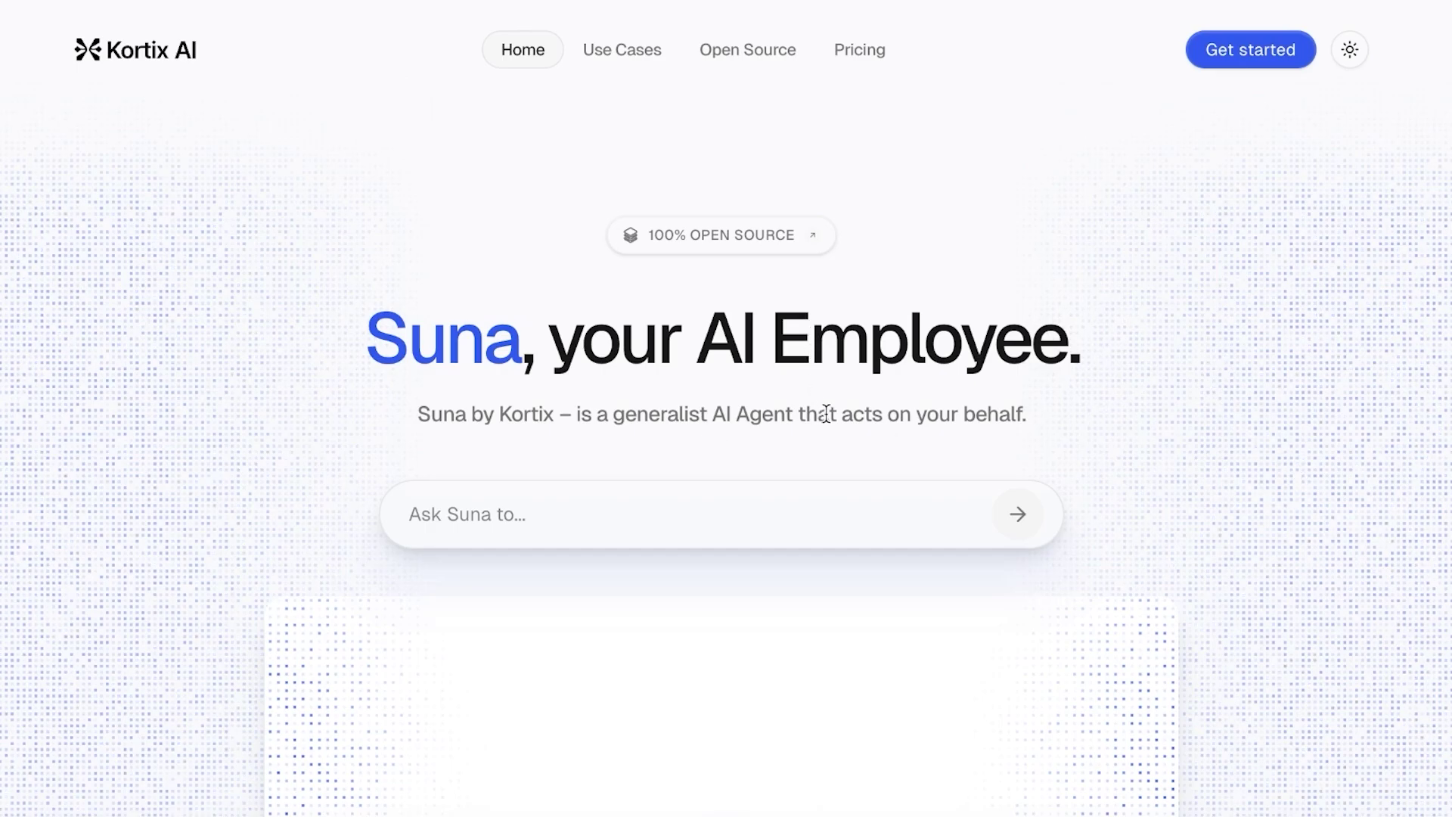
{"action": "scroll", "coordinate": [825, 414], "scroll_direction": "down", "scroll_amount": 1}
{"action": "scroll", "coordinate": [825, 421], "scroll_direction": "down", "scroll_amount": 3}
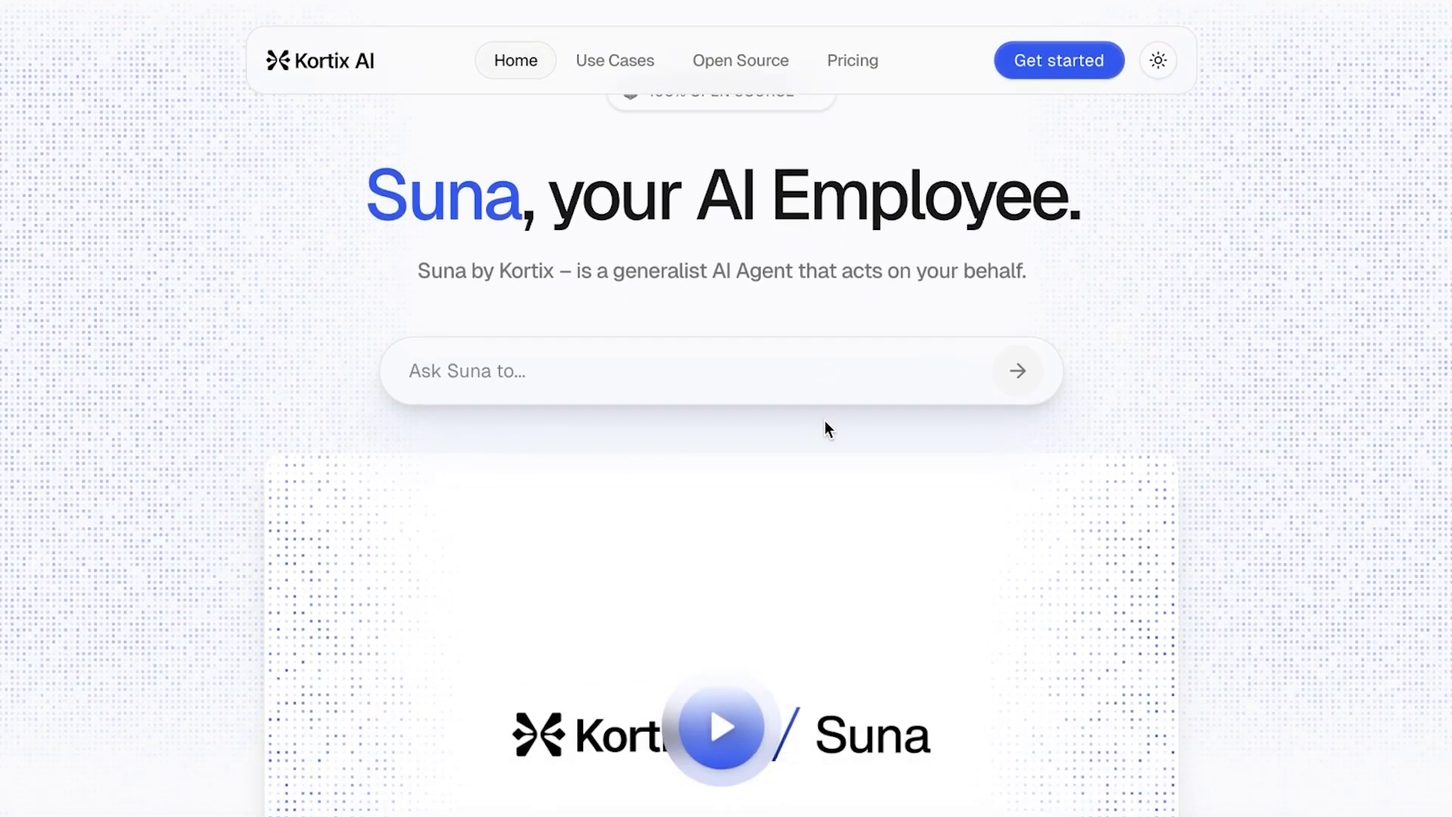
{"action": "scroll", "coordinate": [822, 446], "scroll_direction": "down", "scroll_amount": 1}
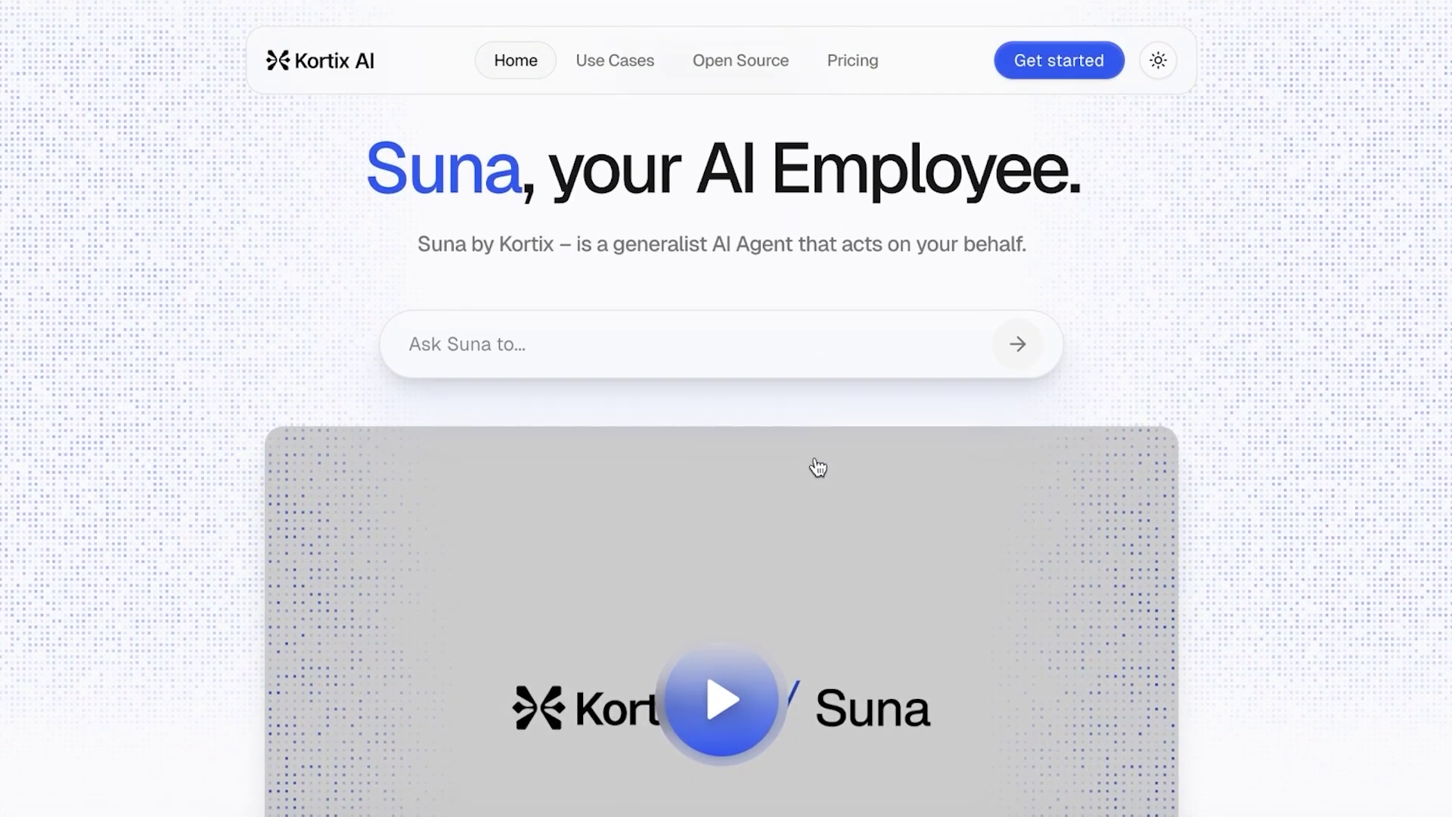
{"action": "scroll", "coordinate": [825, 487], "scroll_direction": "down", "scroll_amount": 2}
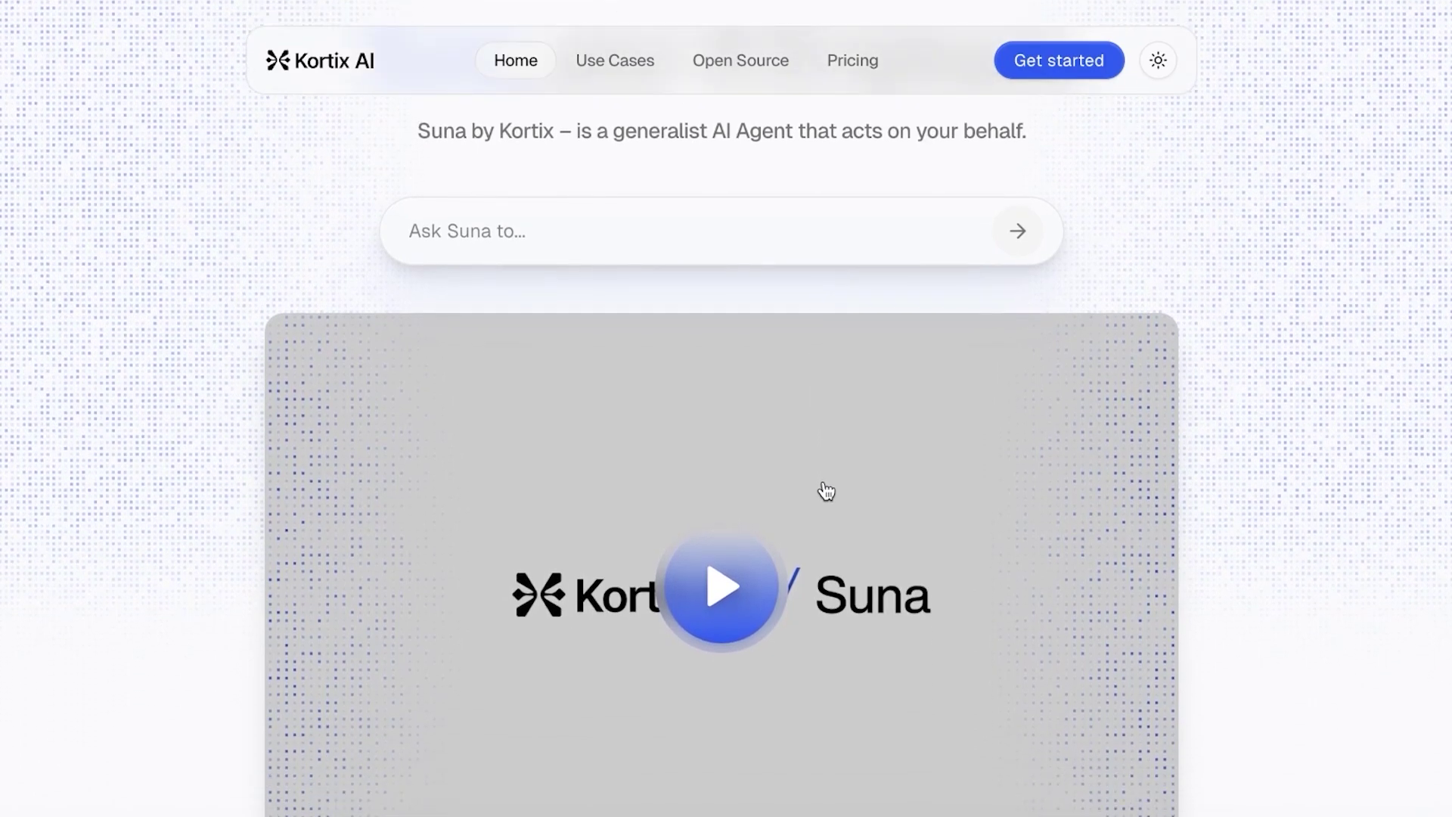
{"action": "scroll", "coordinate": [824, 494], "scroll_direction": "down", "scroll_amount": 3}
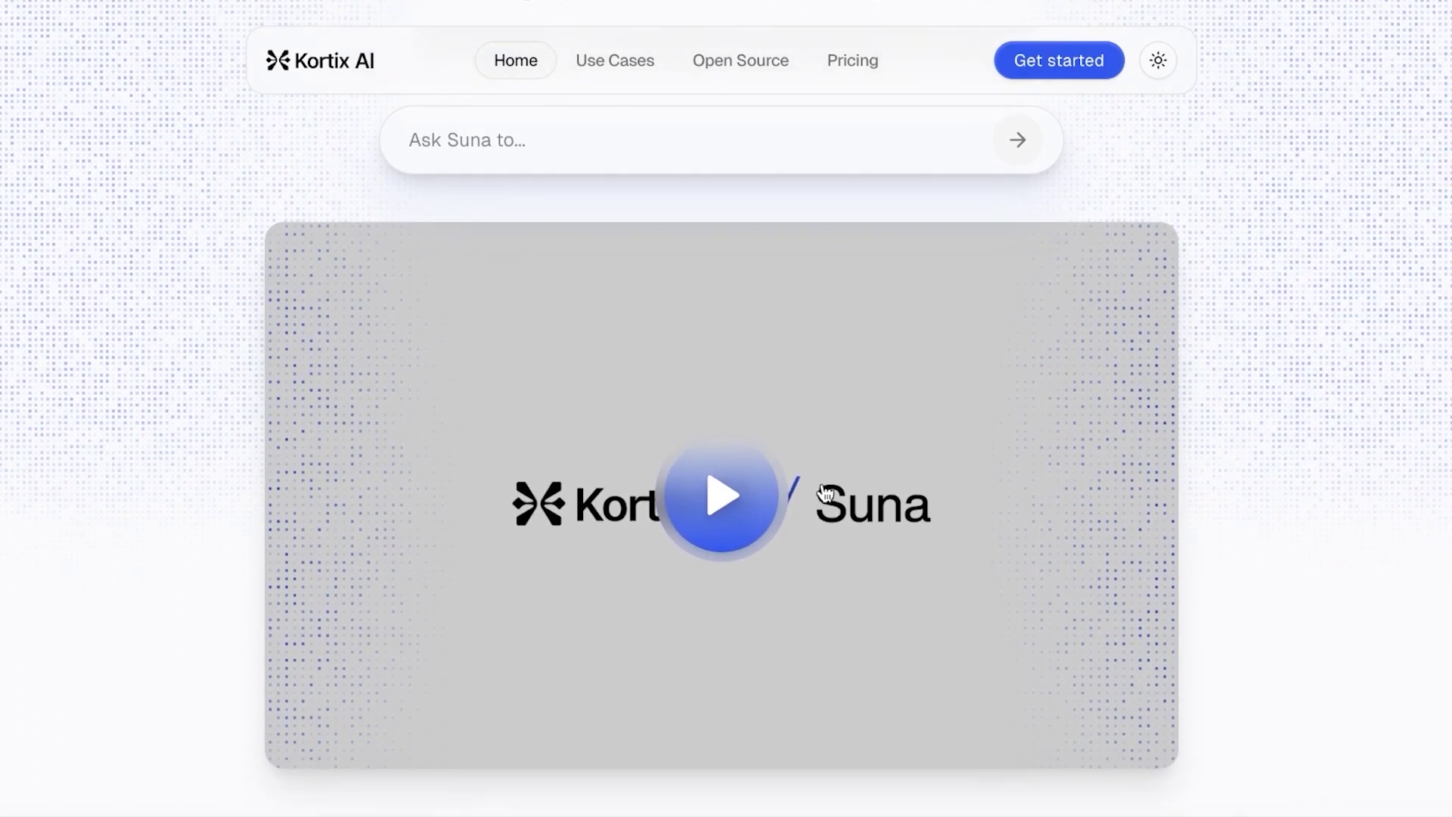
{"action": "scroll", "coordinate": [823, 499], "scroll_direction": "down", "scroll_amount": 5}
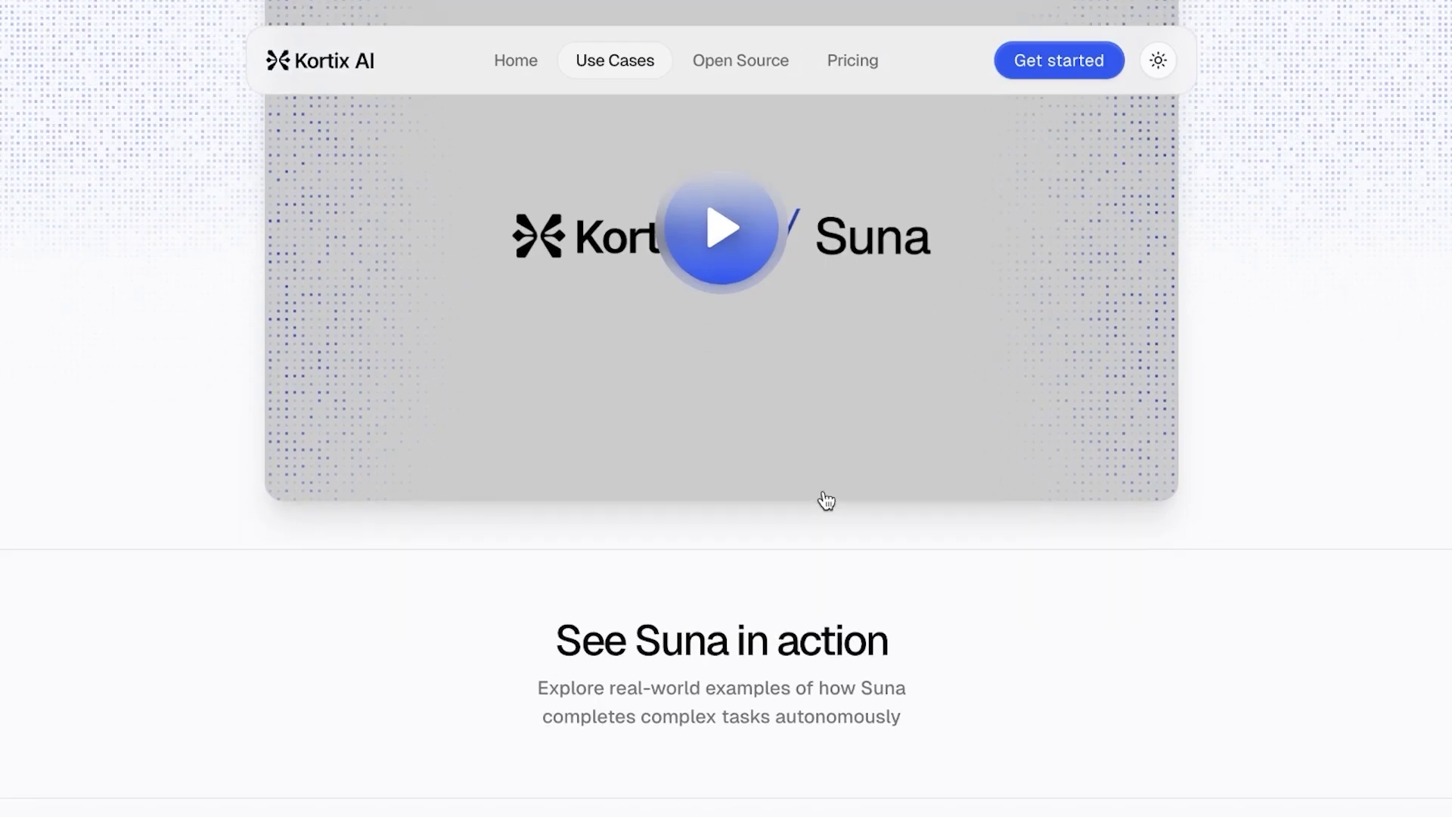
{"action": "scroll", "coordinate": [826, 499], "scroll_direction": "down", "scroll_amount": 4}
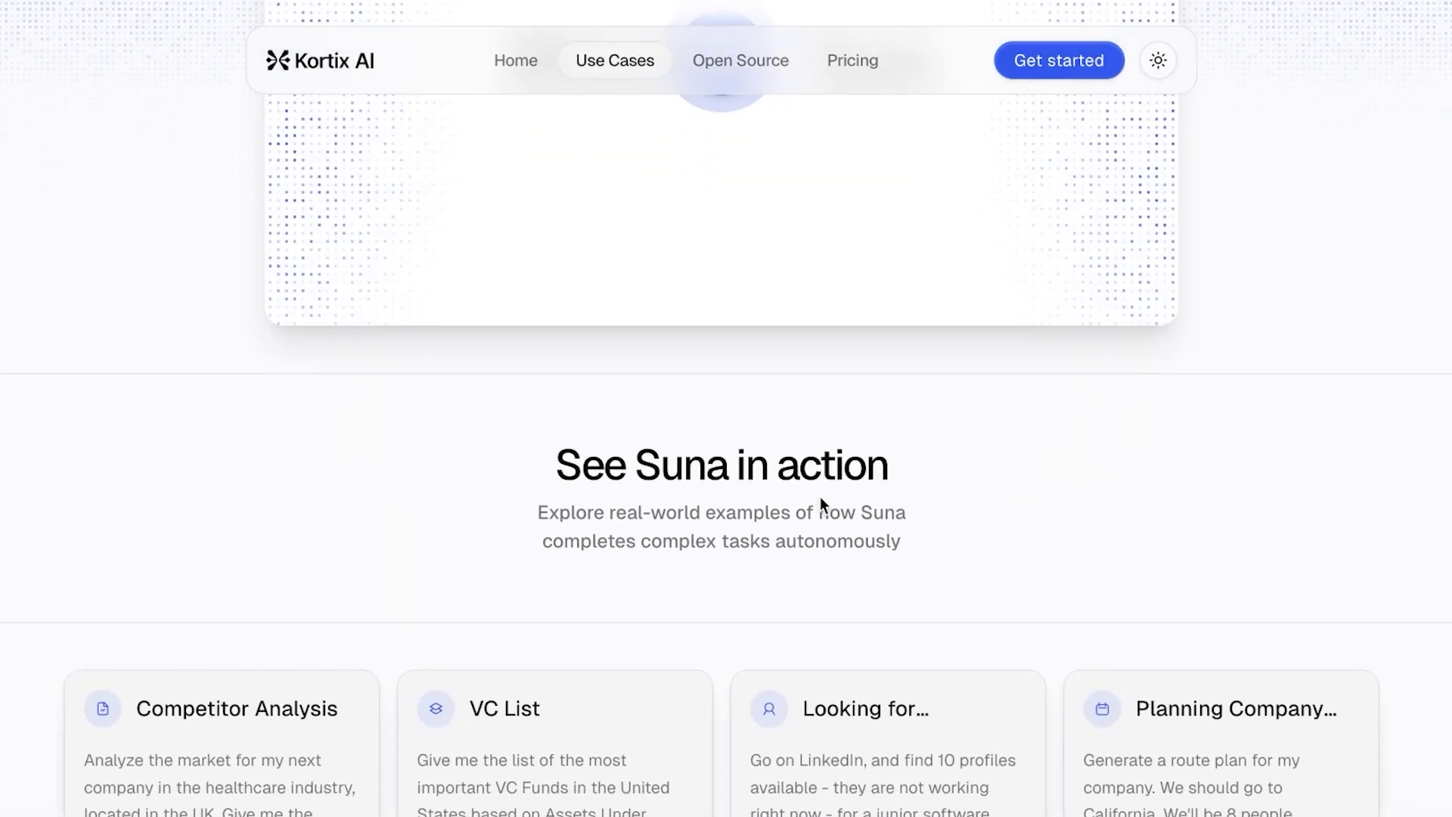
{"action": "scroll", "coordinate": [816, 505], "scroll_direction": "down", "scroll_amount": 9}
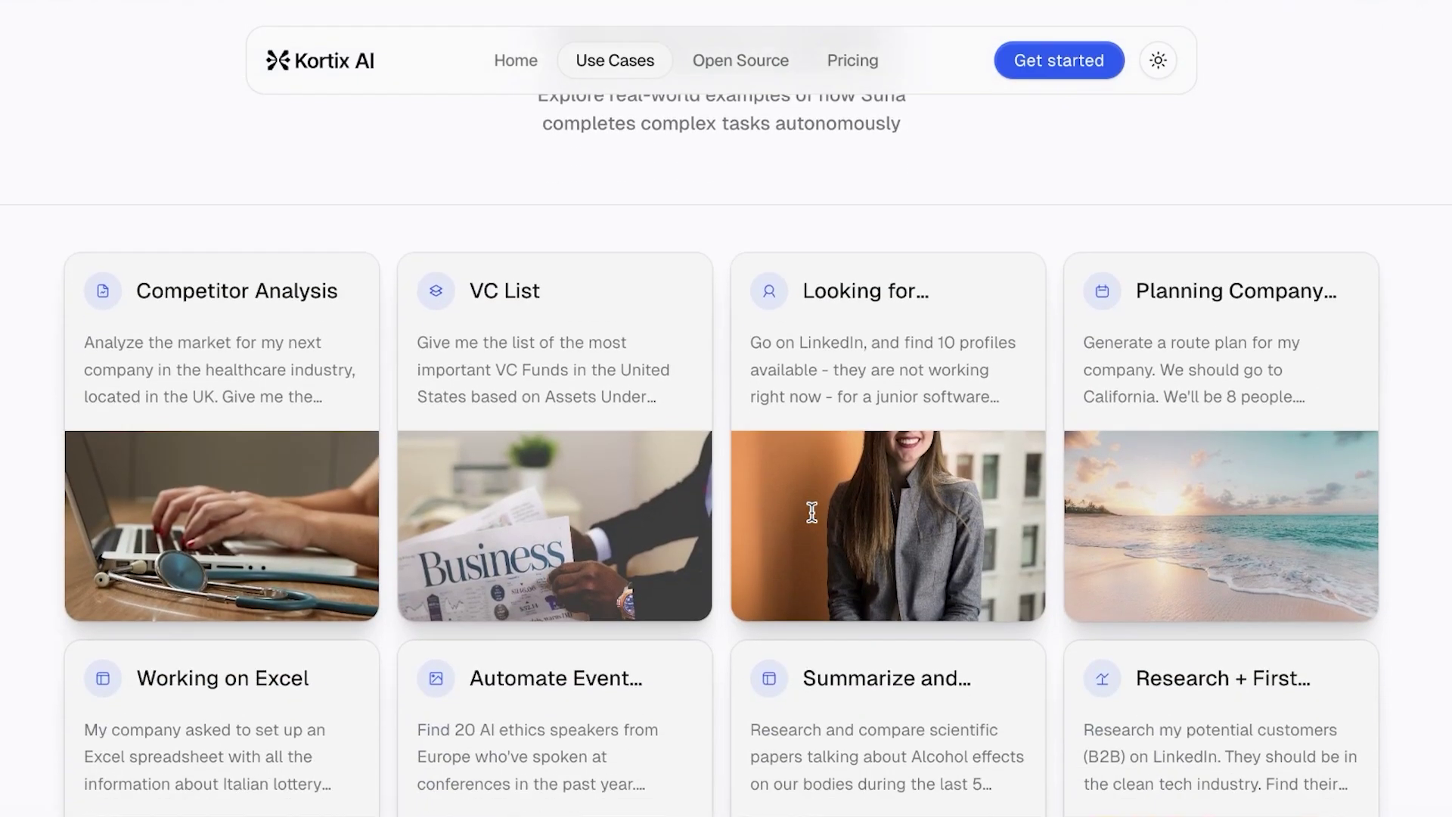
{"action": "mouse_move", "coordinate": [813, 514]}
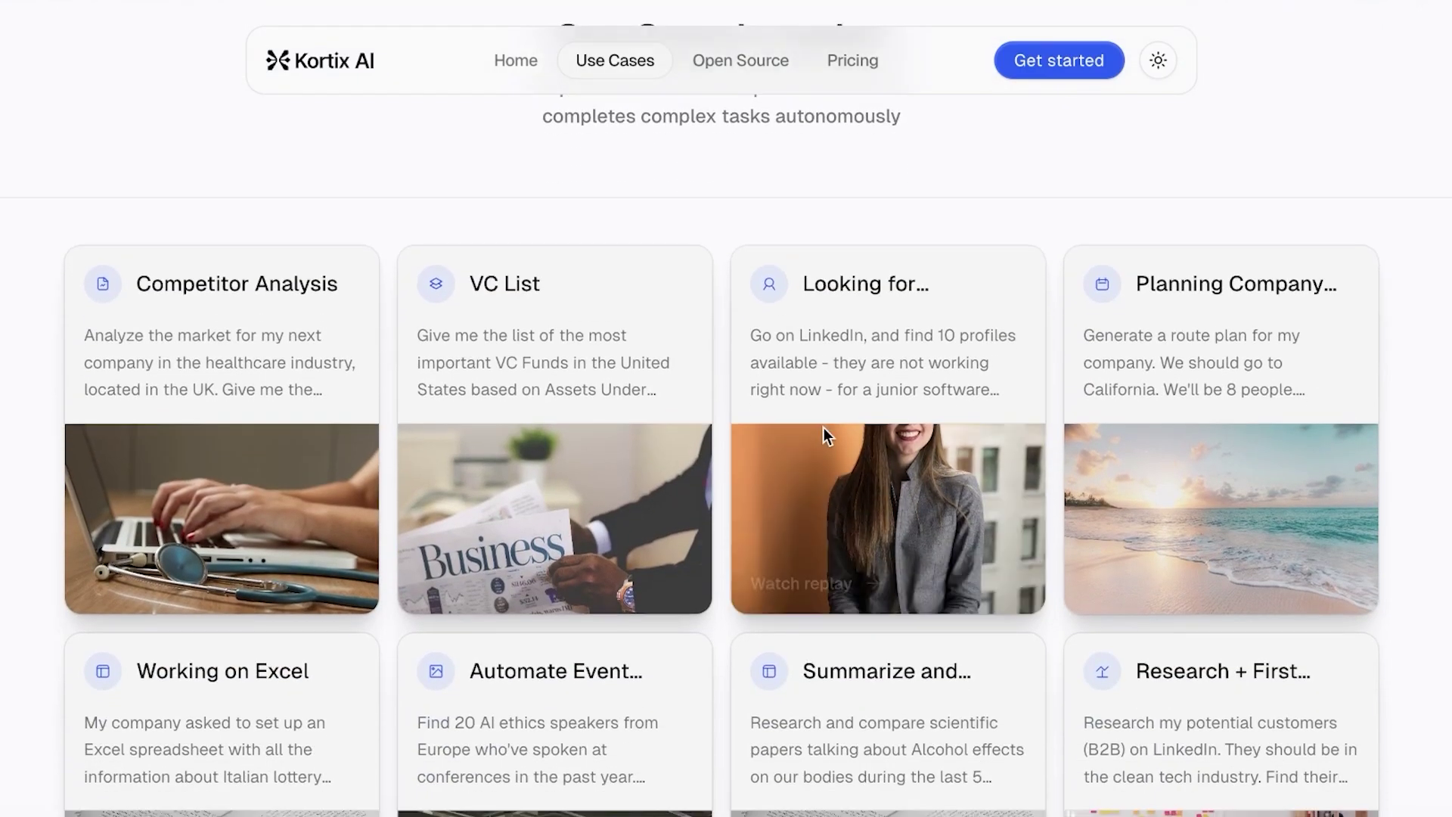
{"action": "scroll", "coordinate": [824, 428], "scroll_direction": "down", "scroll_amount": 1}
{"action": "mouse_move", "coordinate": [1332, 422]}
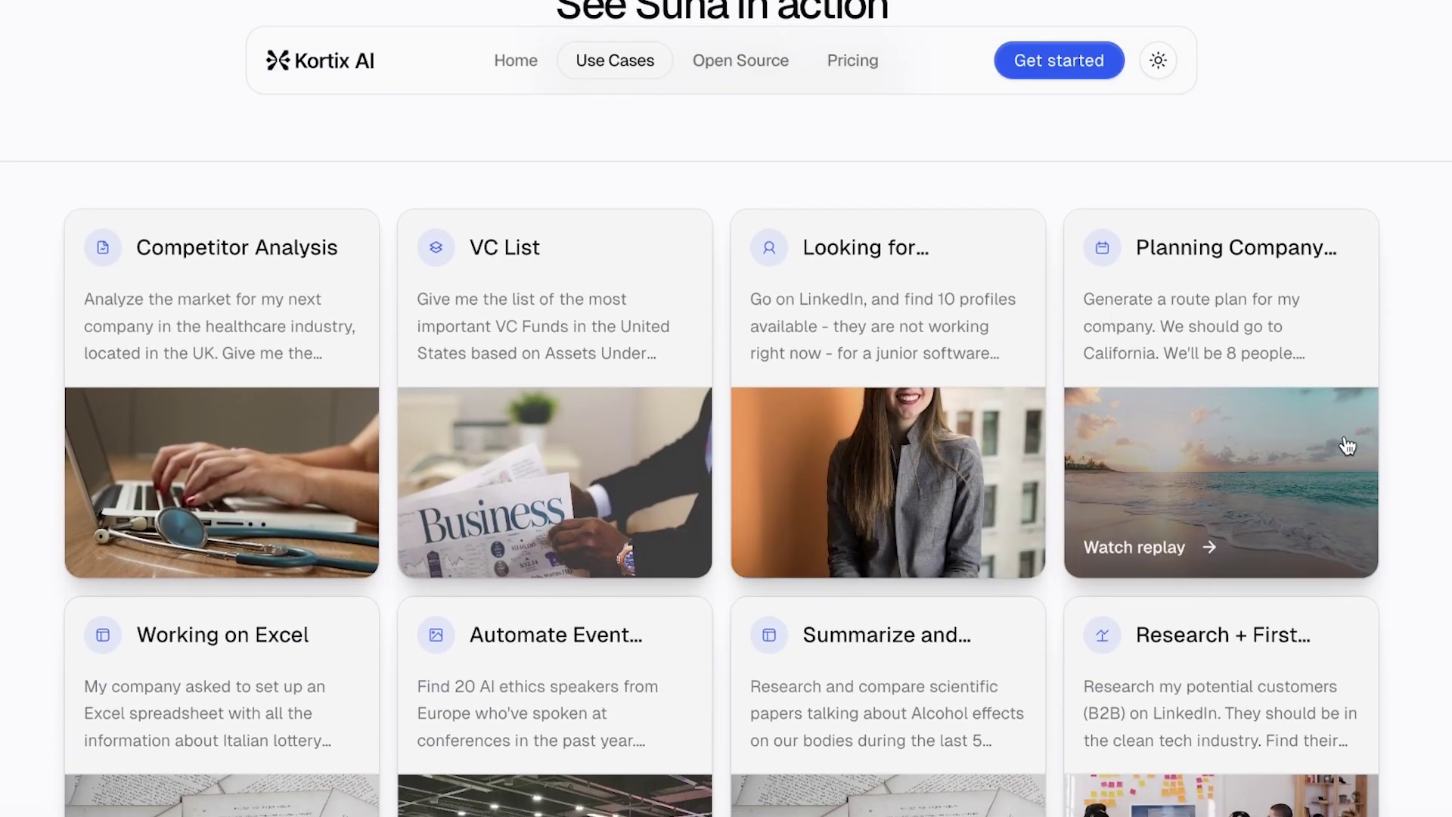
{"action": "scroll", "coordinate": [1395, 412], "scroll_direction": "down", "scroll_amount": 1}
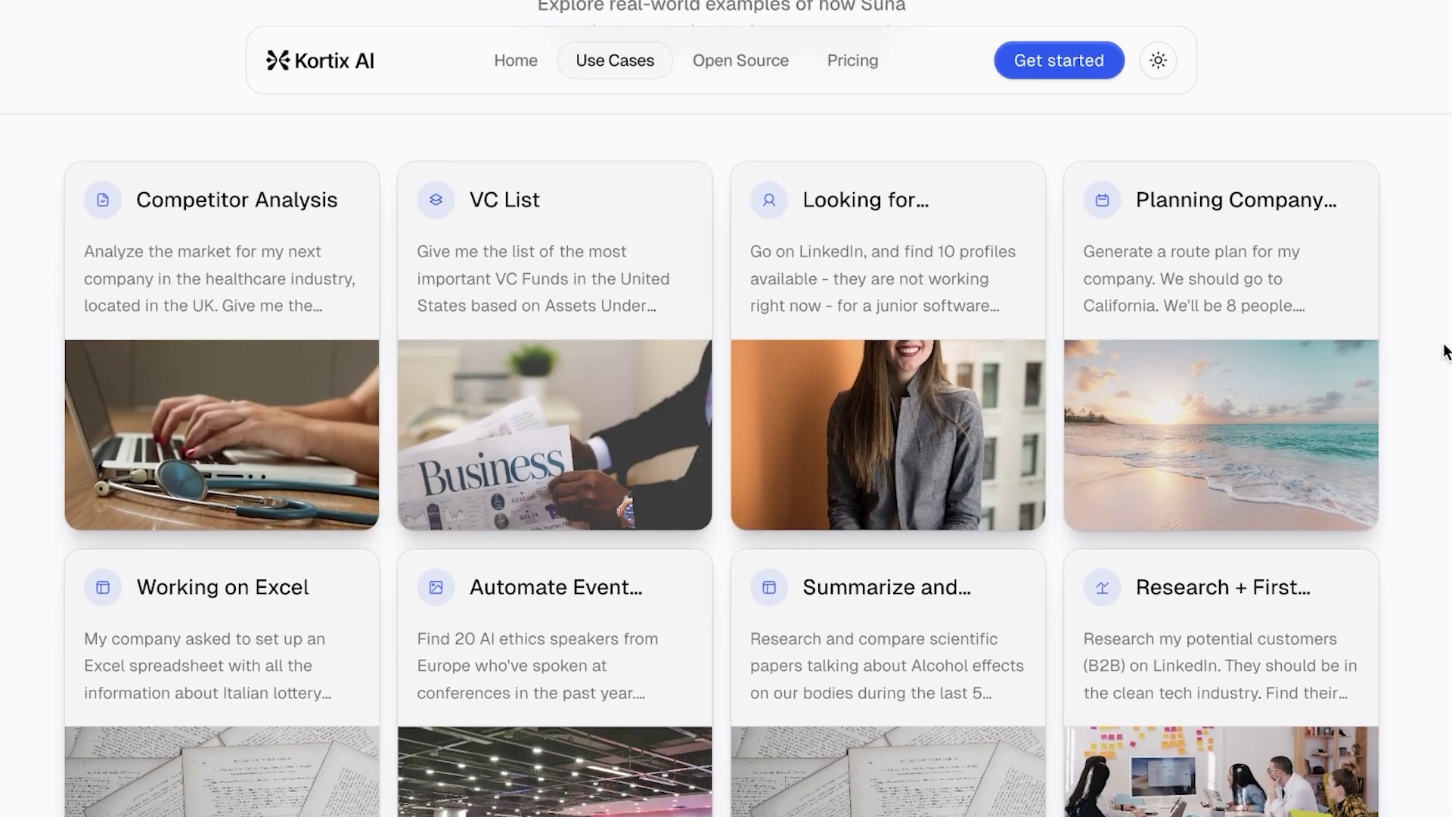
{"action": "scroll", "coordinate": [1445, 356], "scroll_direction": "down", "scroll_amount": 2}
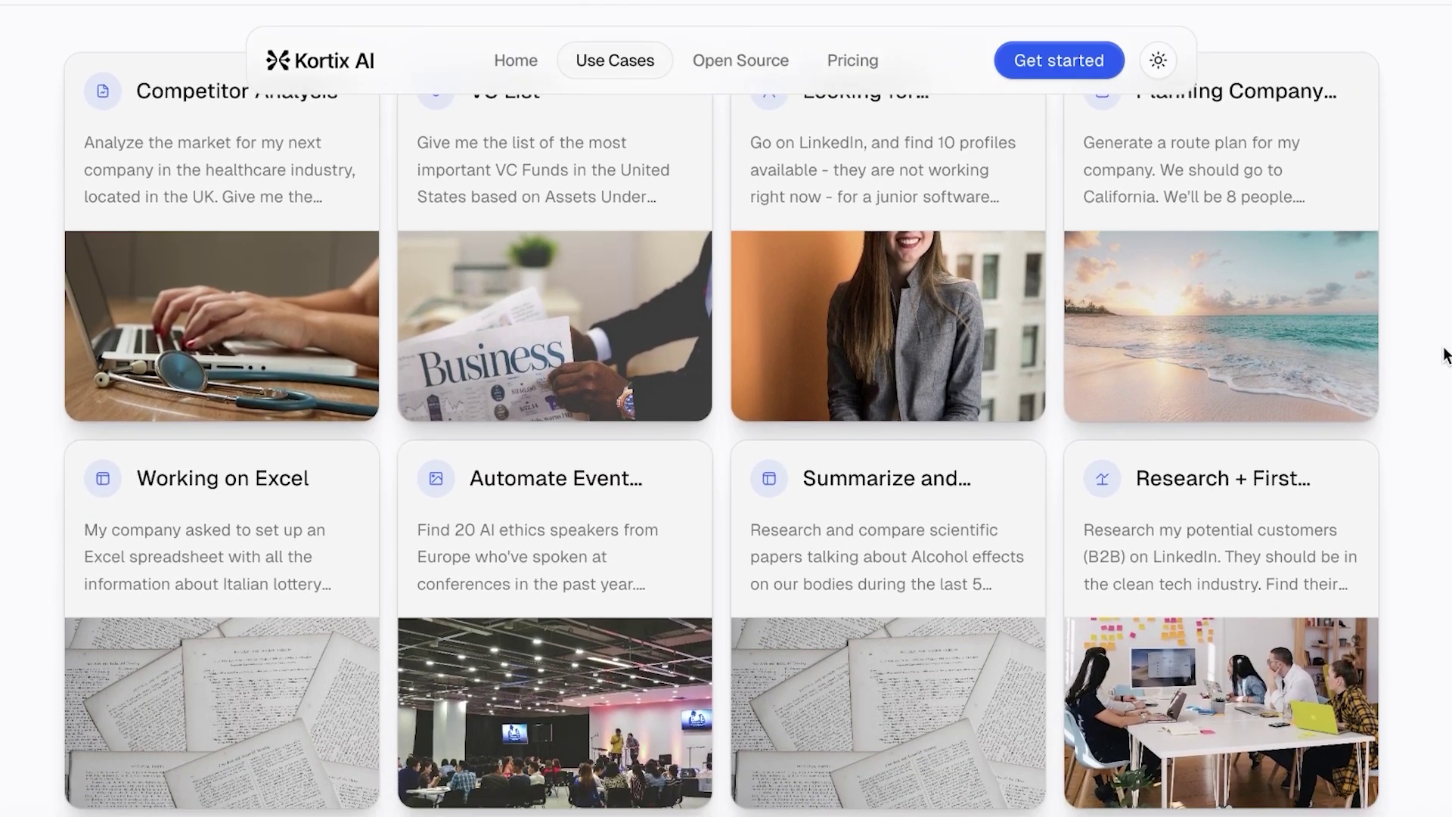
{"action": "scroll", "coordinate": [1446, 359], "scroll_direction": "down", "scroll_amount": 1}
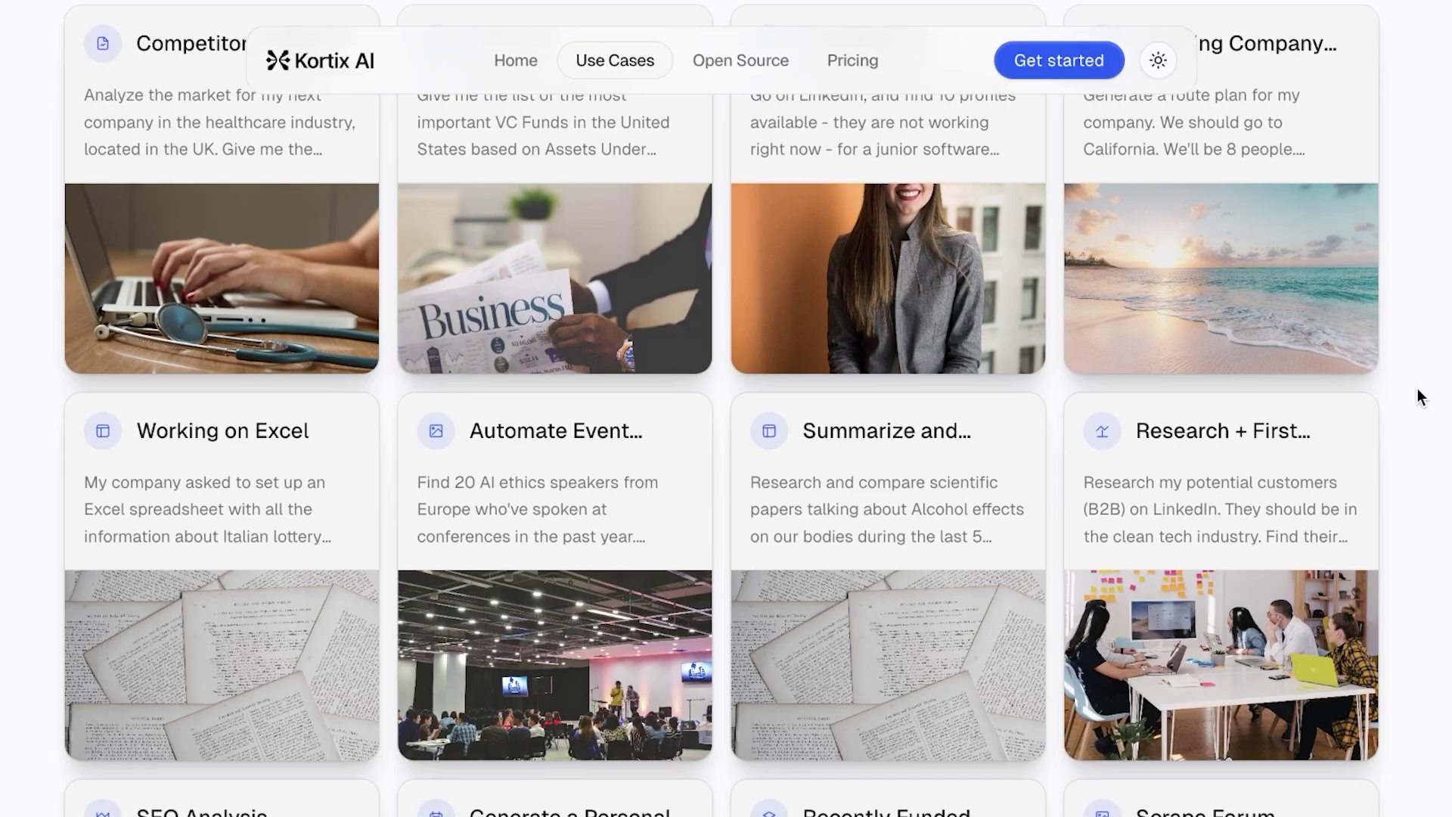
{"action": "scroll", "coordinate": [1418, 395], "scroll_direction": "down", "scroll_amount": 5}
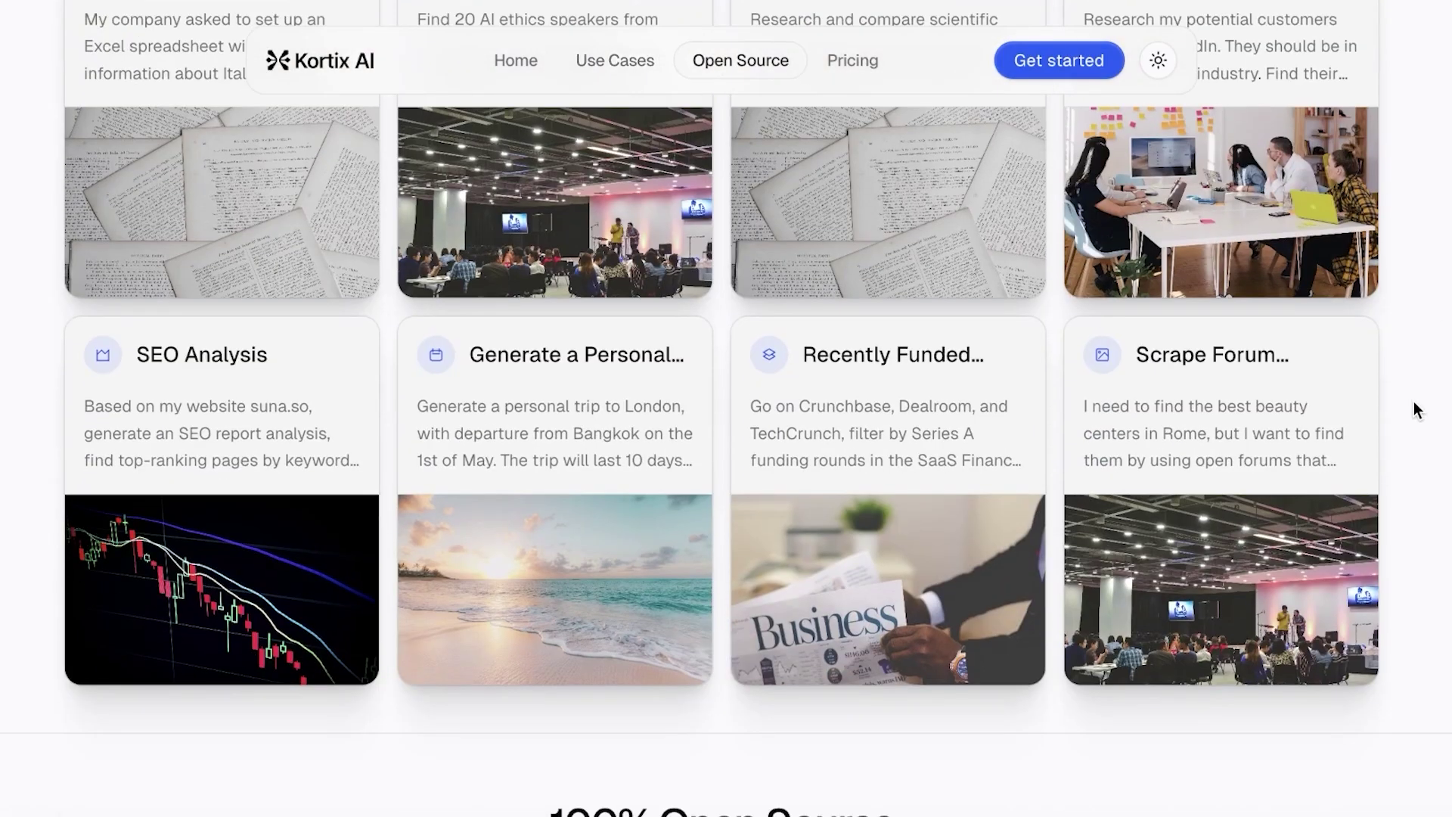
{"action": "scroll", "coordinate": [1414, 400], "scroll_direction": "up", "scroll_amount": 15}
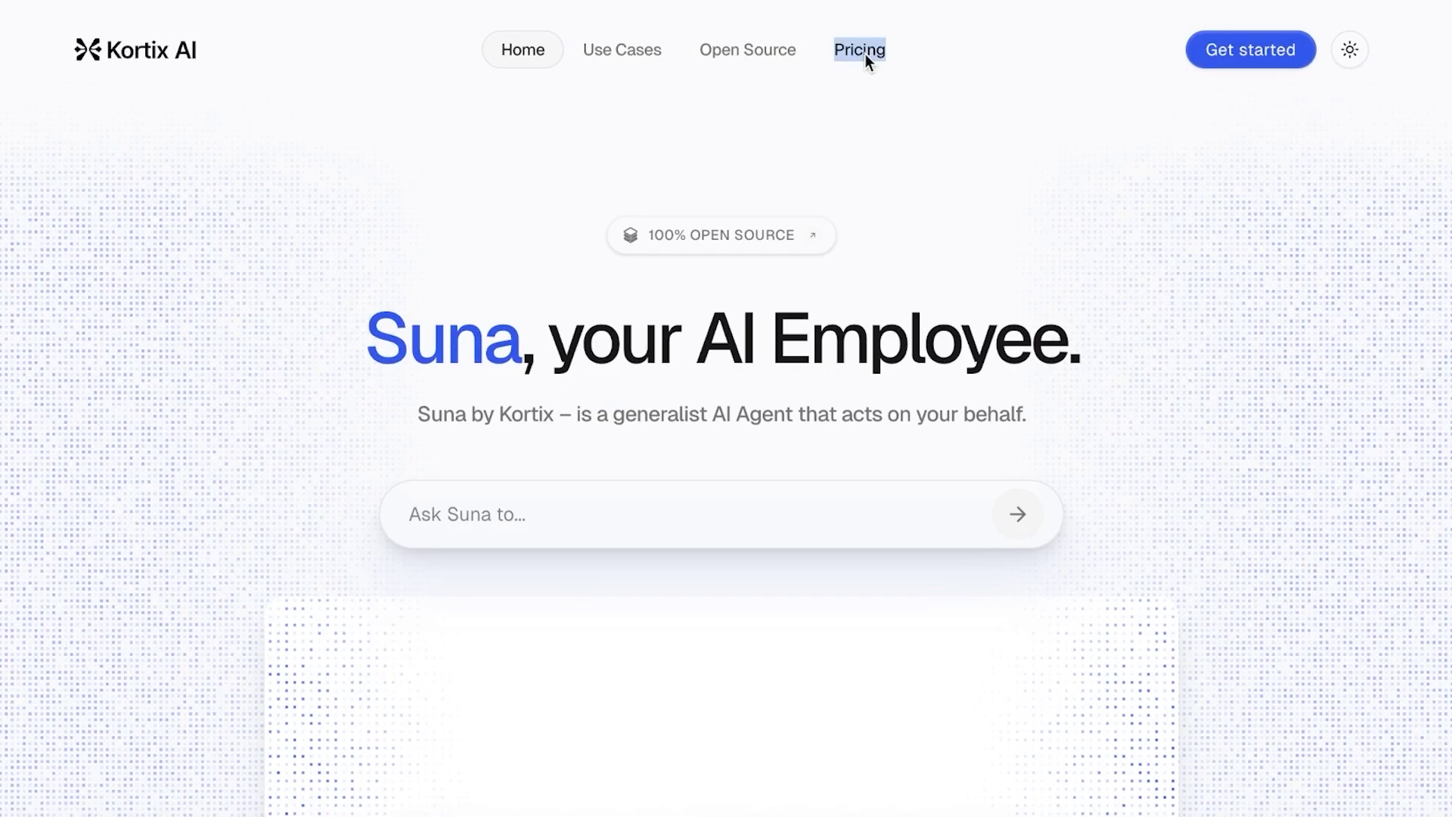
{"action": "left_click", "coordinate": [734, 187]}
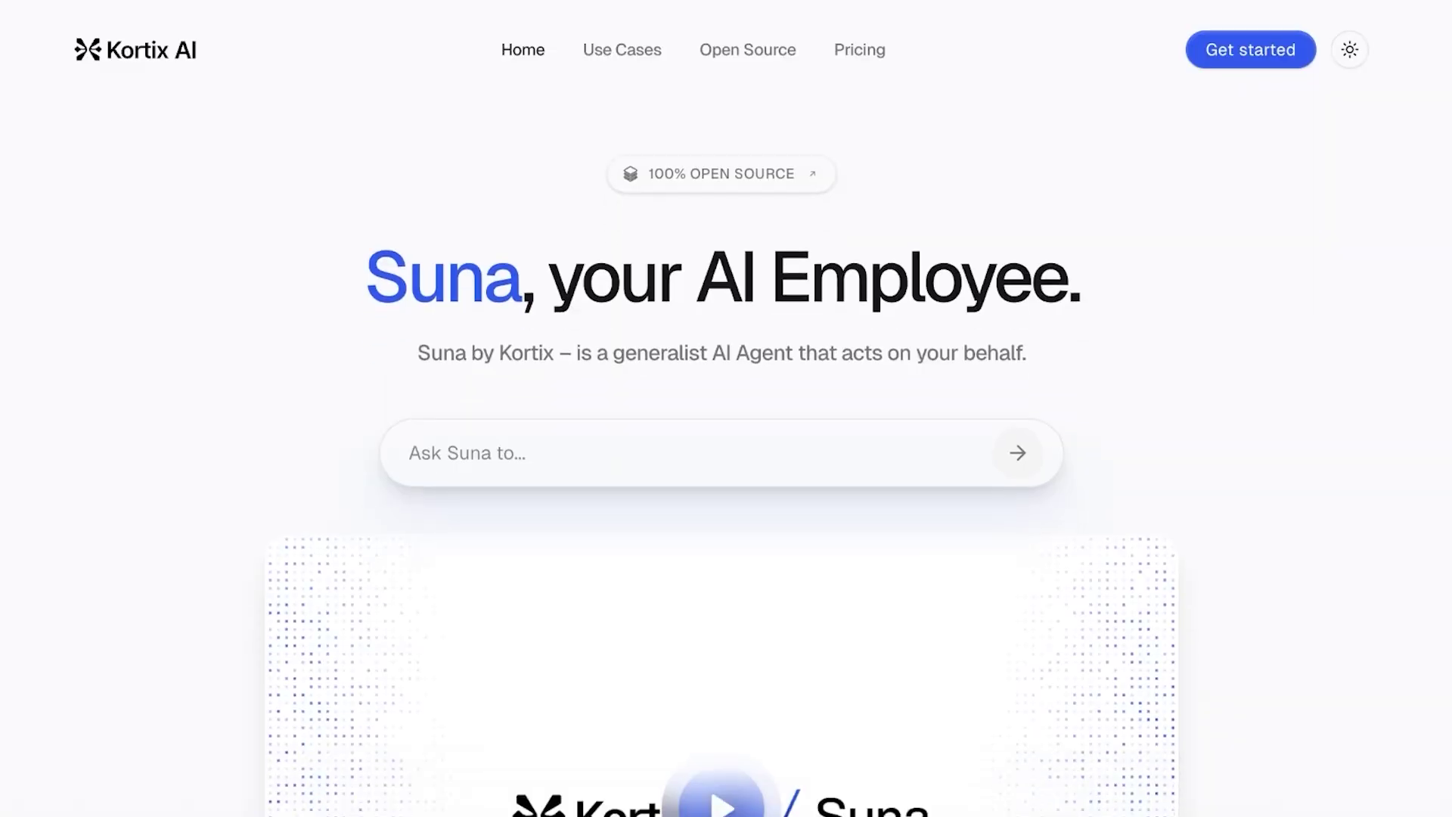
- Review the Kortix AI pricing plans, highlighting the Free plan's usage allowance
{"action": "scroll", "coordinate": [81, 558], "scroll_direction": "down", "scroll_amount": 20}
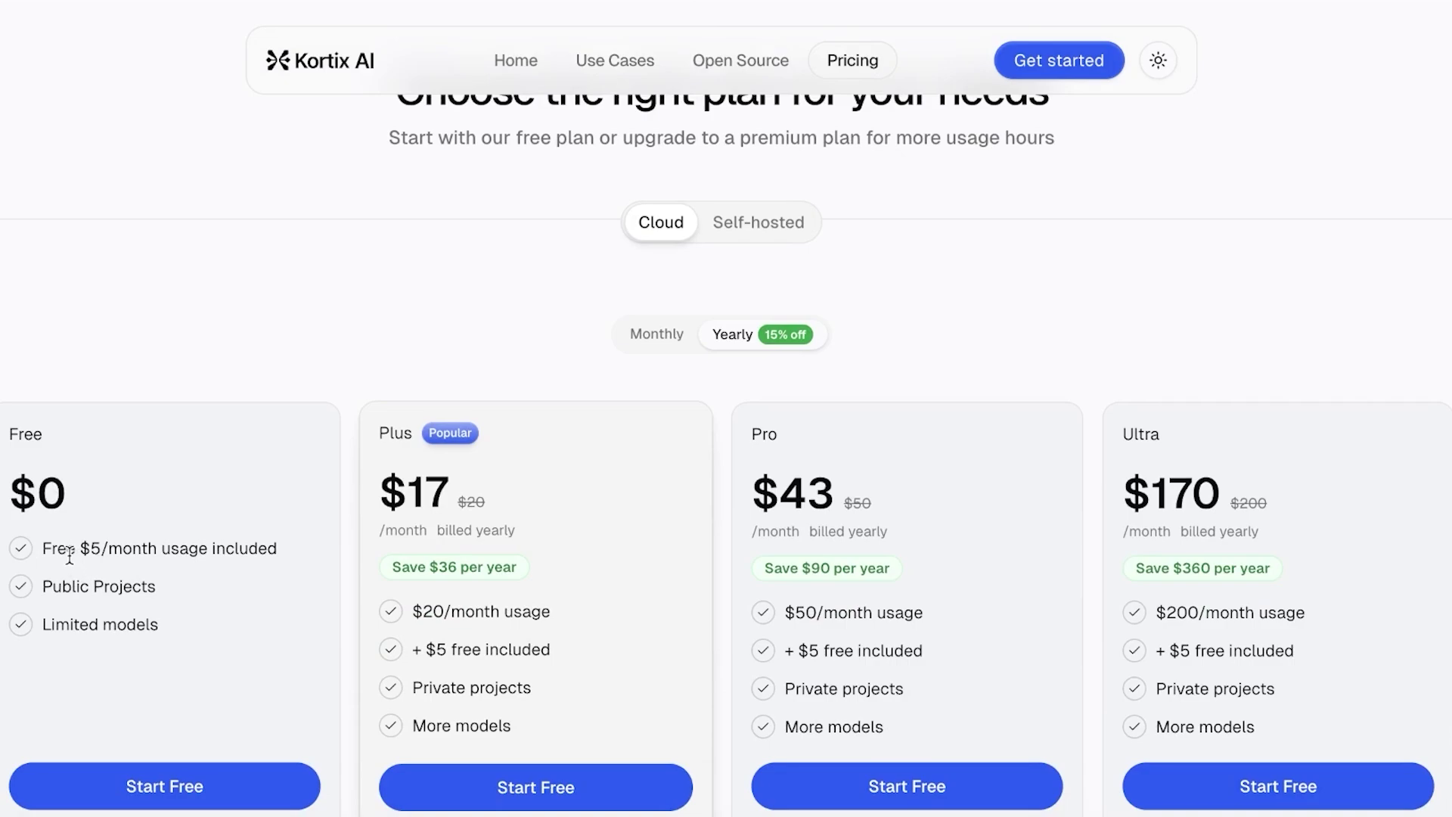
{"action": "left_click_drag", "start_coordinate": [53, 548], "coordinate": [184, 546]}
{"action": "left_click", "coordinate": [139, 548]}
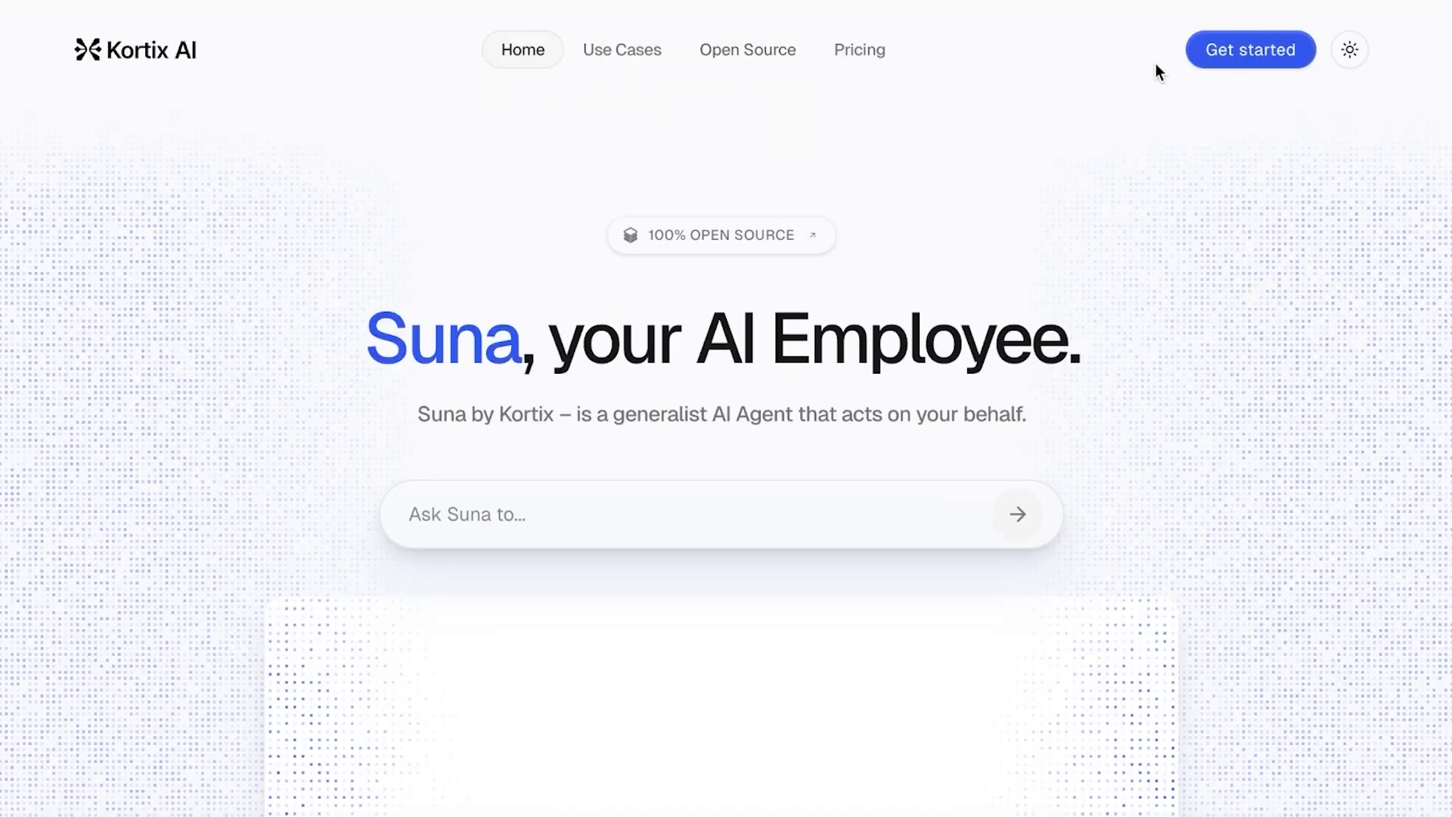
- Sign in to Kortix AI with a Google account and allow access to suna.so
{"action": "left_click", "coordinate": [1224, 54]}
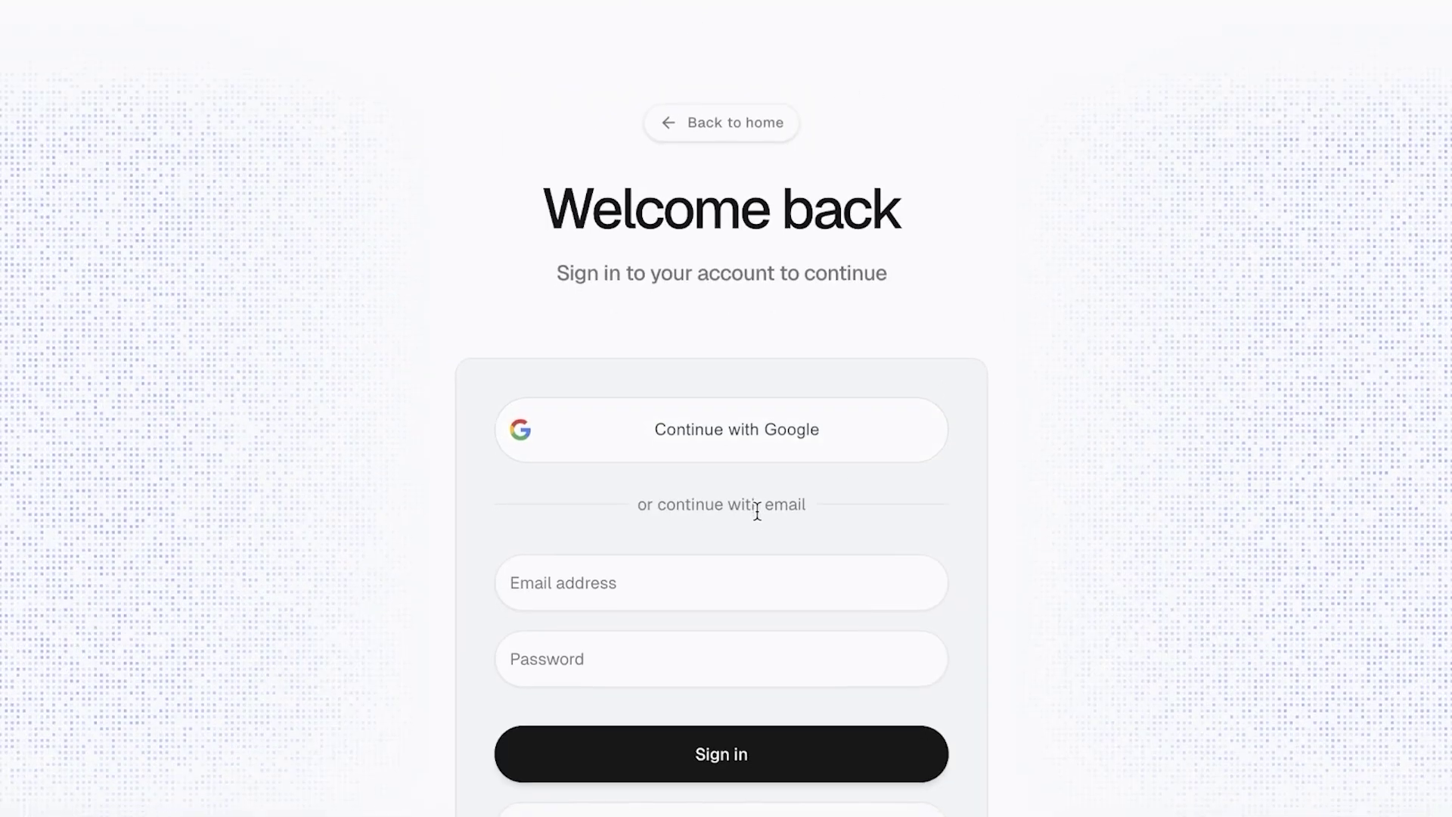
{"action": "scroll", "coordinate": [755, 509], "scroll_direction": "down", "scroll_amount": 2}
{"action": "left_click", "coordinate": [714, 276]}
{"action": "left_click", "coordinate": [555, 424]}
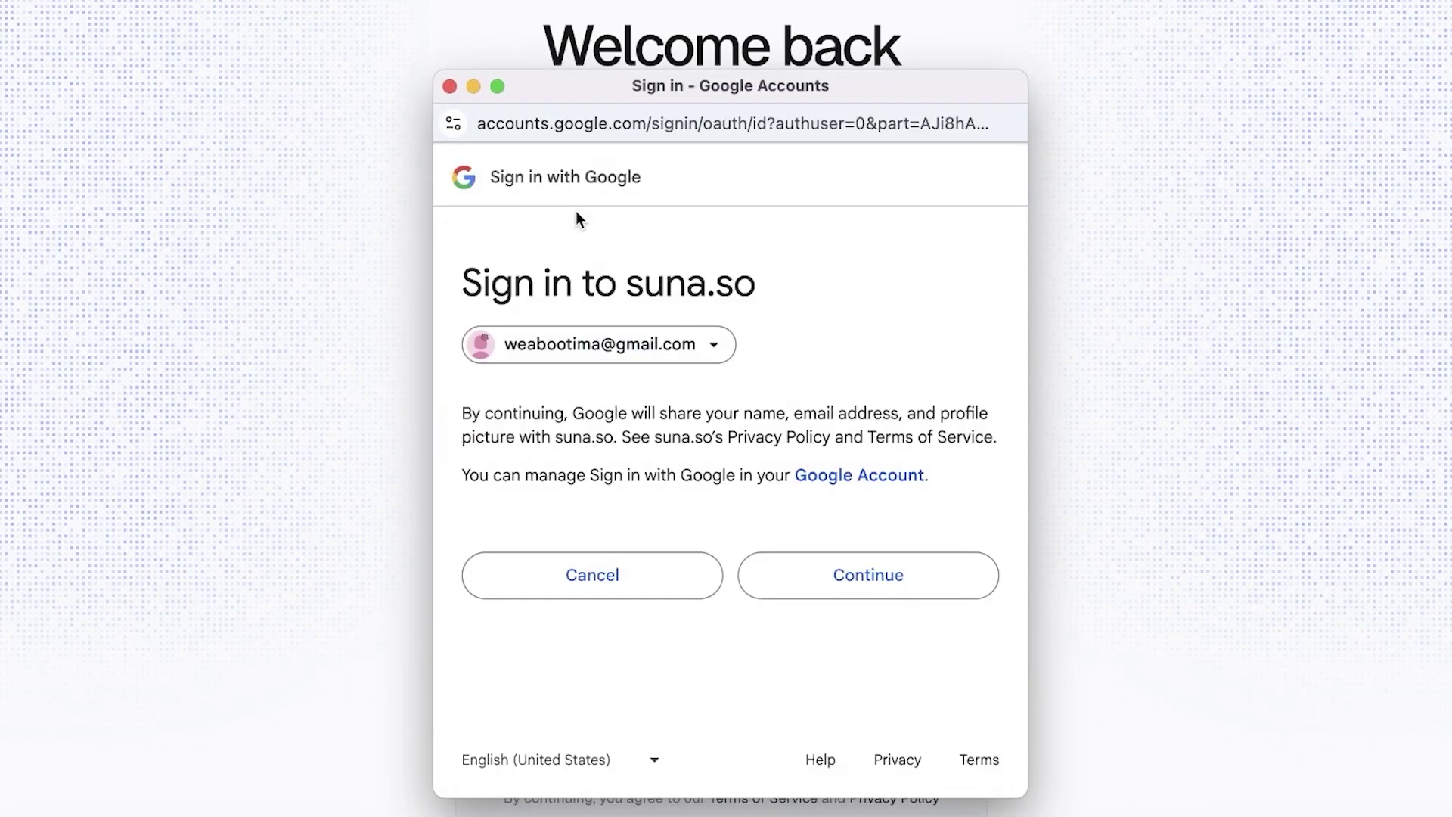
{"action": "left_click", "coordinate": [871, 593]}
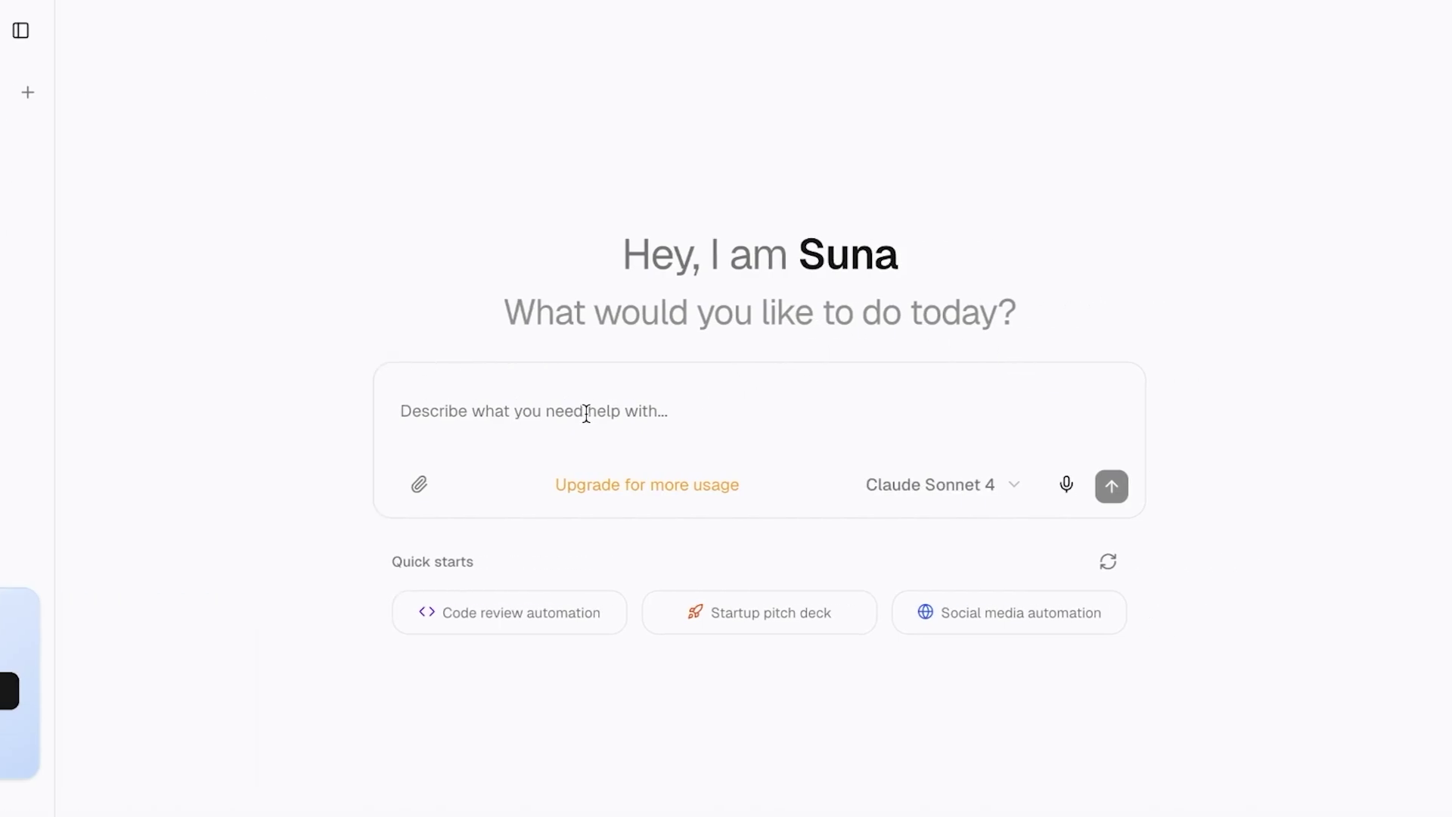
- Browse new quick start suggestions and keep Claude Sonnet 4 as the model
{"action": "left_click", "coordinate": [1104, 562]}
{"action": "left_click", "coordinate": [1104, 563]}
{"action": "left_click", "coordinate": [936, 474]}
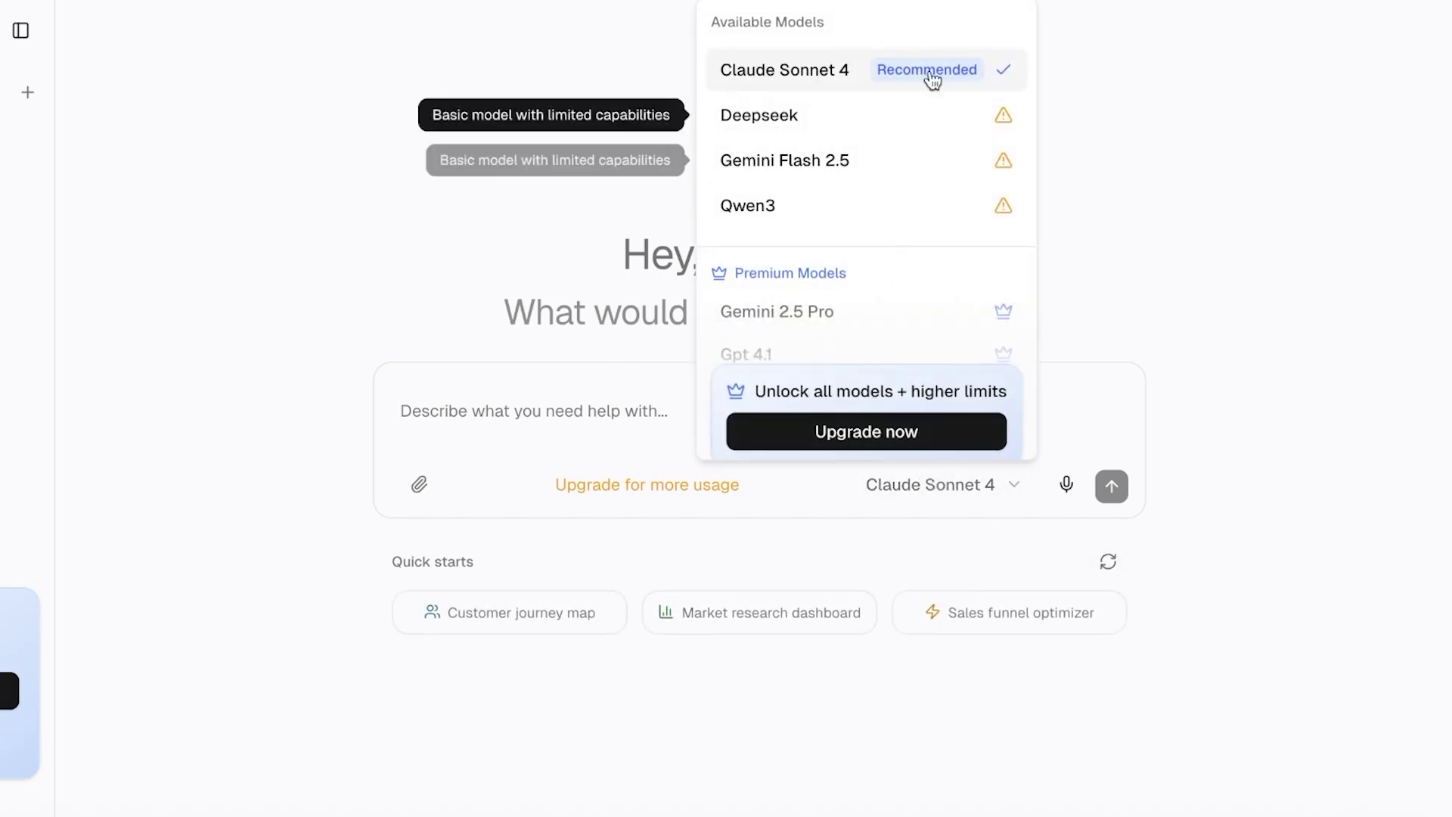
{"action": "left_click", "coordinate": [1403, 319]}
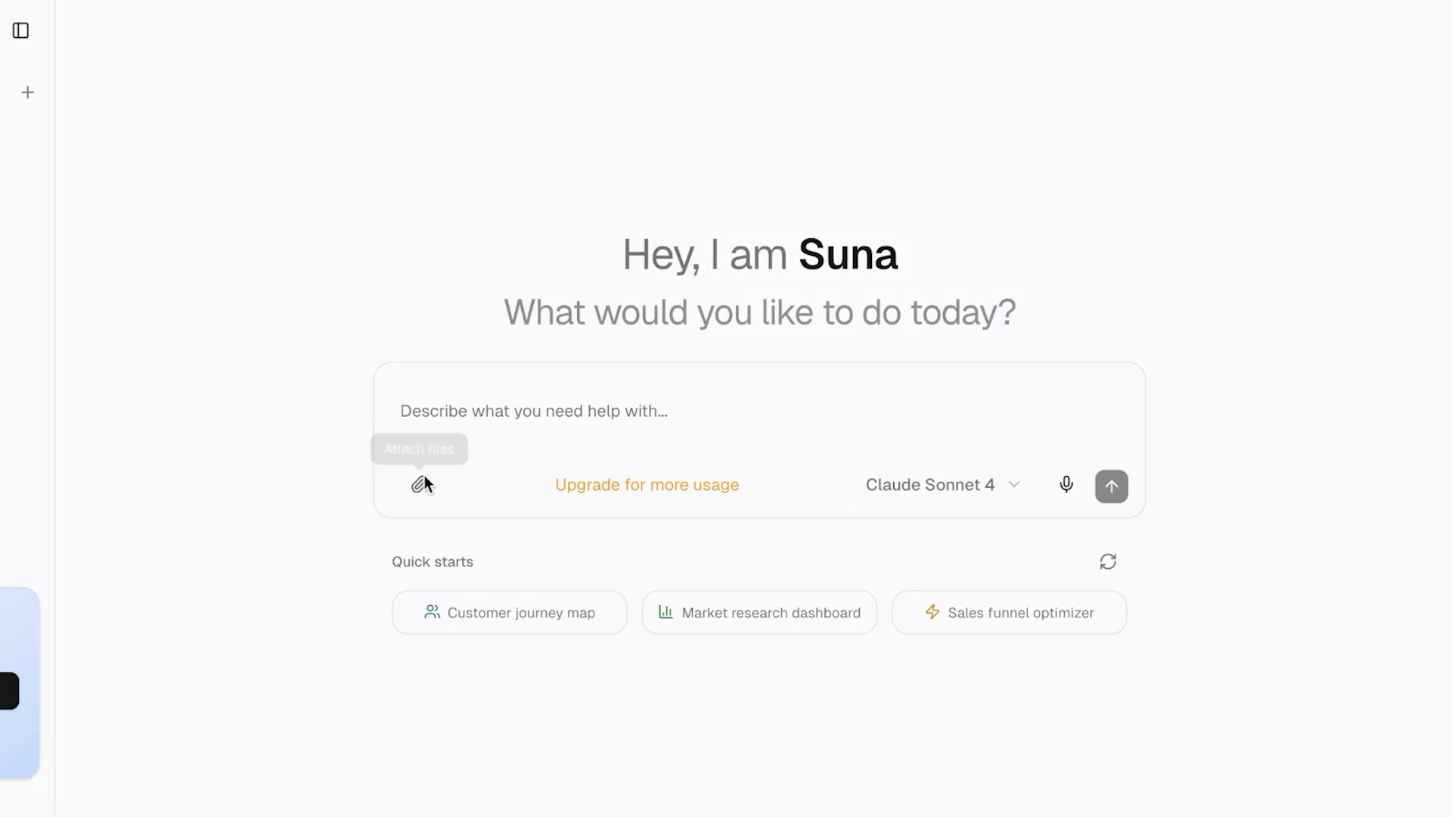
- Send Suna 'find the literature gap in IO psychology where I can do quantitative research'
{"action": "left_click", "coordinate": [532, 401]}
{"action": "type", "text": "create a imagwe"}
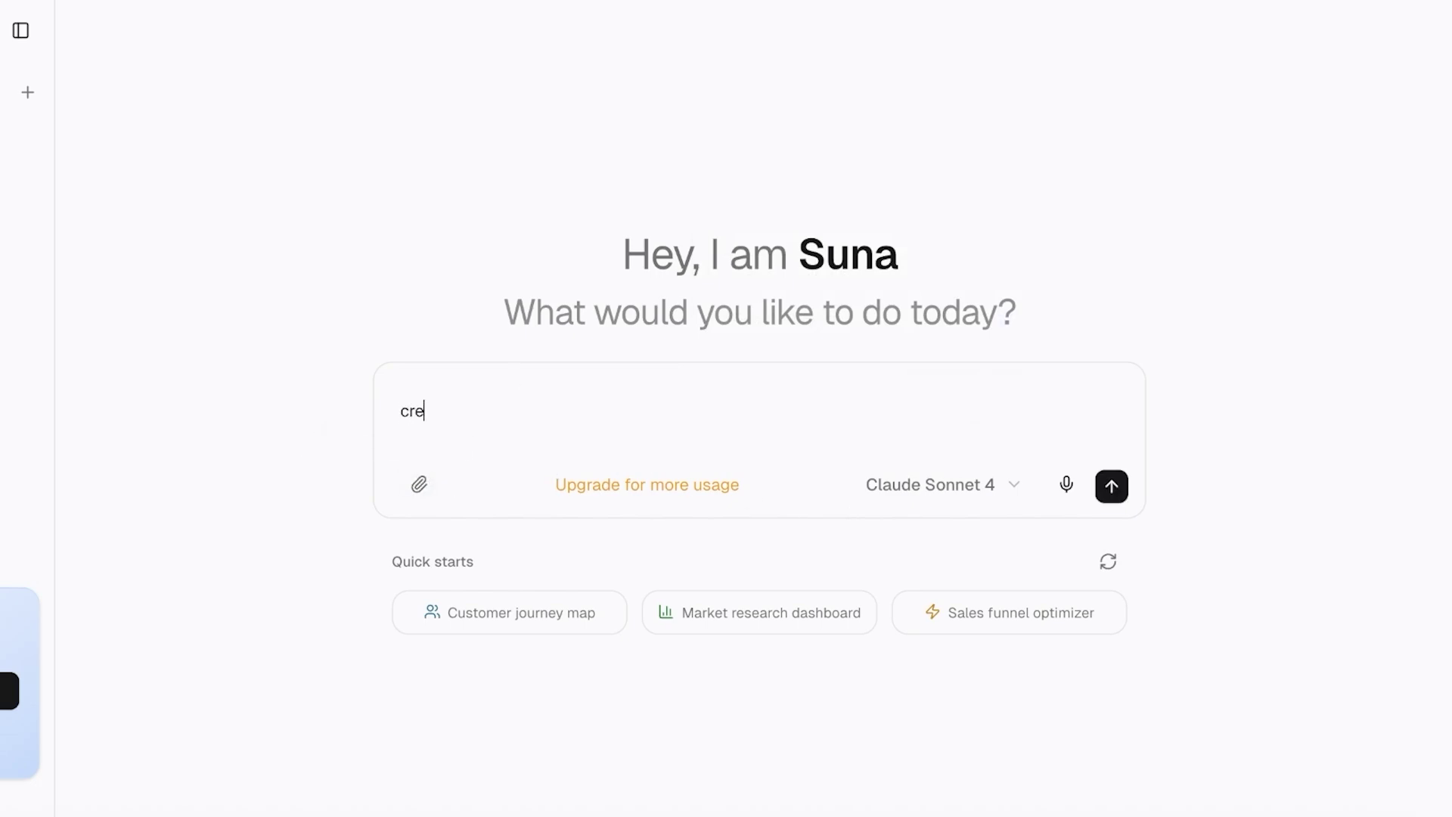
{"action": "key", "text": "BackSpace"}
{"action": "key", "text": "BackSpace"}
{"action": "key", "text": "BackSpace"}
{"action": "key", "text": "BackSpace"}
{"action": "key", "text": "BackSpace"}
{"action": "key", "text": "BackSpace"}
{"action": "key", "text": "BackSpace"}
{"action": "key", "text": "BackSpace"}
{"action": "key", "text": "BackSpace"}
{"action": "key", "text": "BackSpace"}
{"action": "key", "text": "BackSpace"}
{"action": "key", "text": "BackSpace"}
{"action": "key", "text": "BackSpace"}
{"action": "key", "text": "BackSpace"}
{"action": "key", "text": "BackSpace"}
{"action": "type", "text": "reat"}
{"action": "key", "text": "BackSpace"}
{"action": "key", "text": "BackSpace"}
{"action": "key", "text": "BackSpace"}
{"action": "key", "text": "BackSpace"}
{"action": "key", "text": "BackSpace"}
{"action": "type", "text": "find the literature "}
{"action": "type", "text": "gap in IO"}
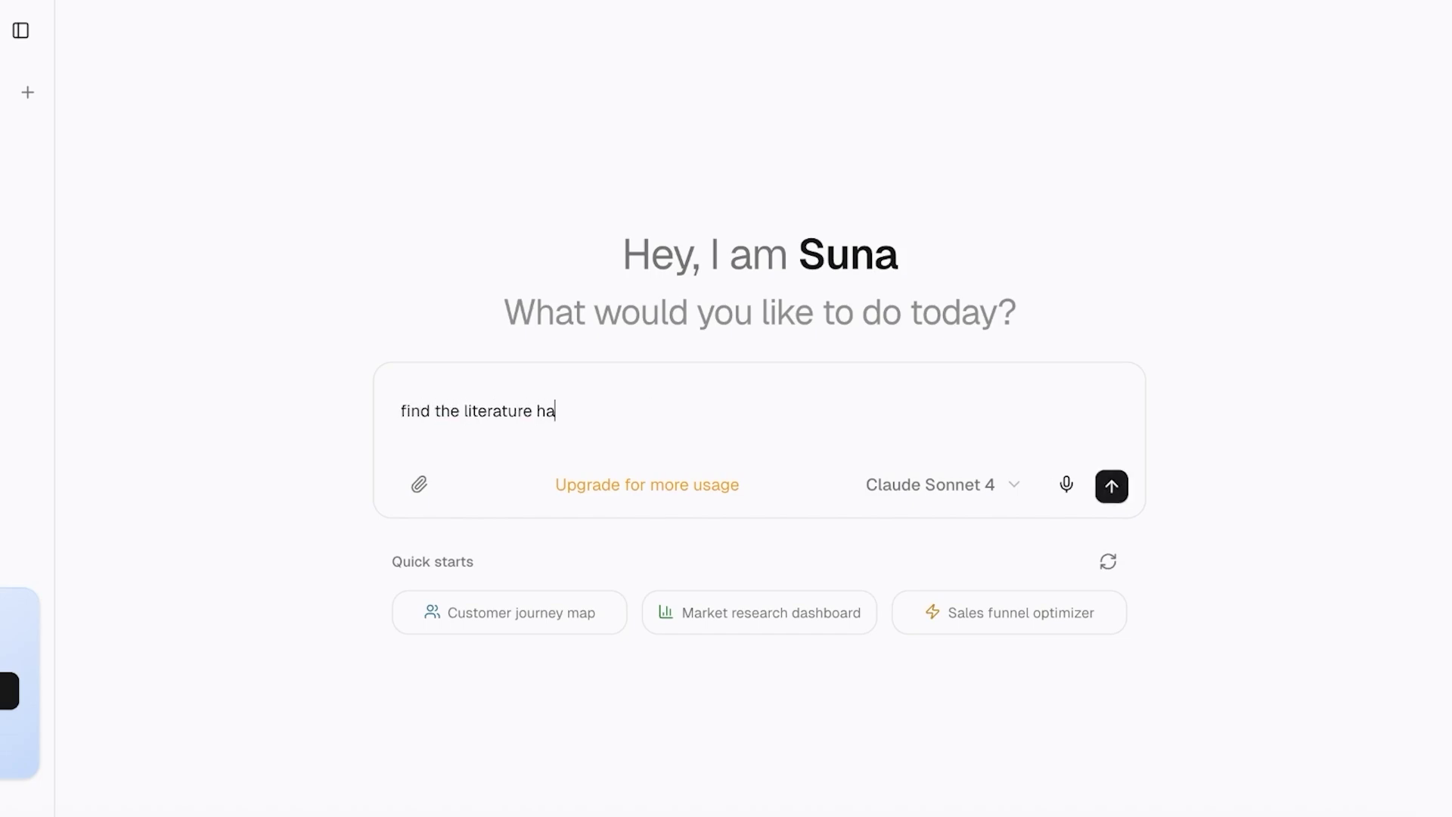
{"action": "type", "text": " psychology where I can do wu"}
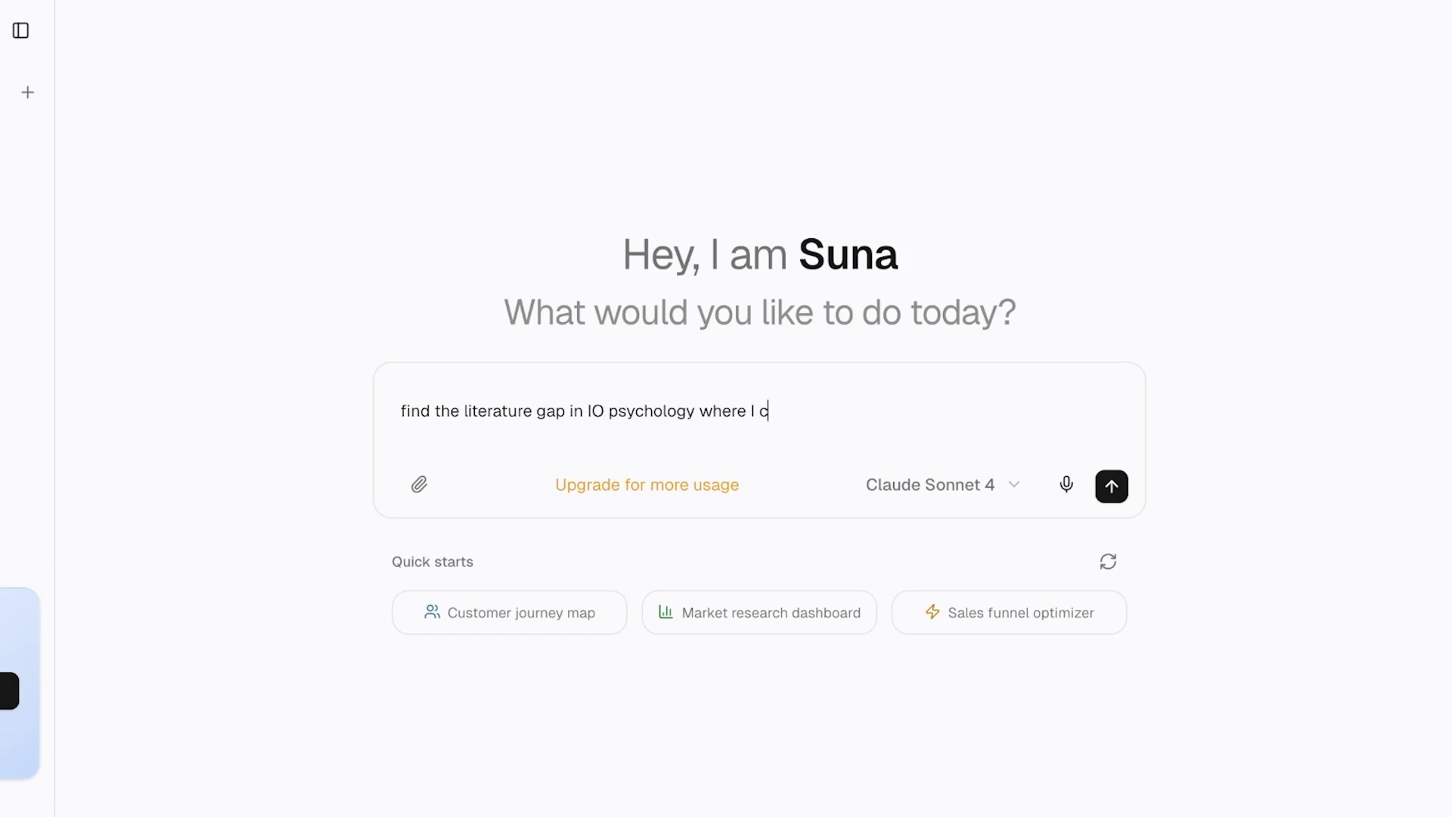
{"action": "key", "text": "BackSpace"}
{"action": "key", "text": "BackSpace"}
{"action": "type", "text": "quantitative research"}
{"action": "key", "text": "Return"}
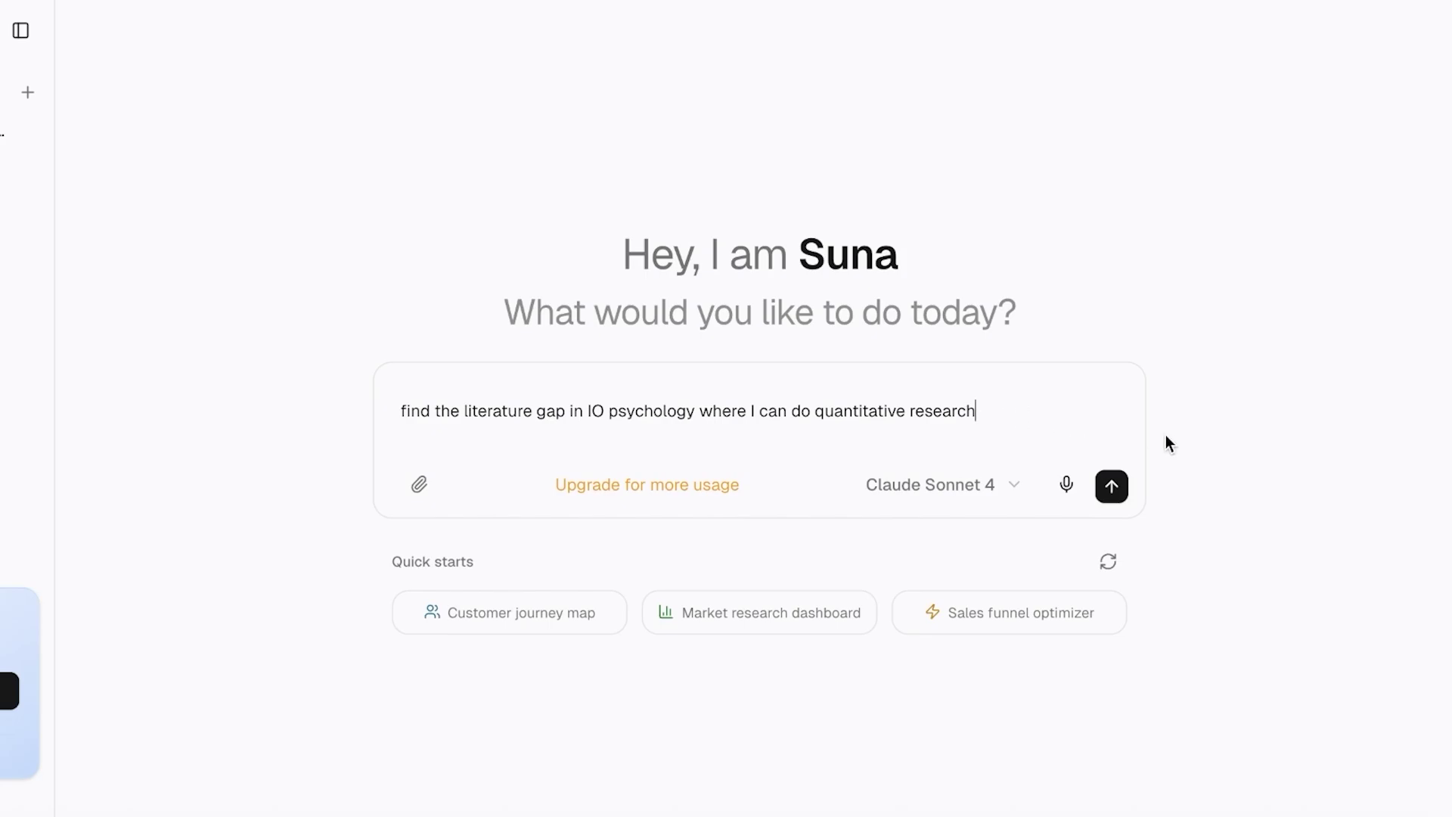
{"action": "key", "text": "Return"}
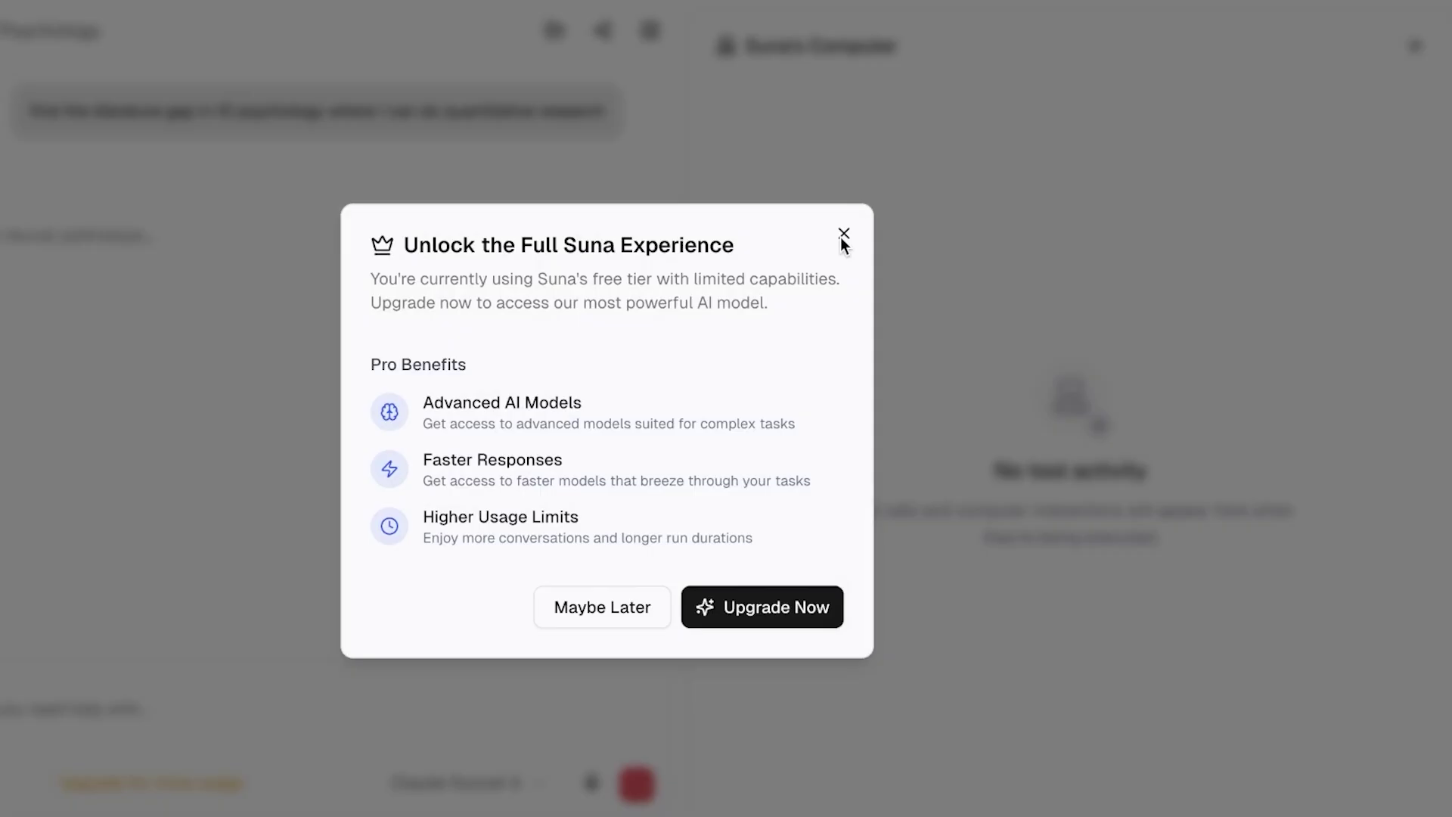
- Dismiss the 'Unlock the Full Suna Experience' offer and read the todo.md plan preview
{"action": "left_click", "coordinate": [843, 235]}
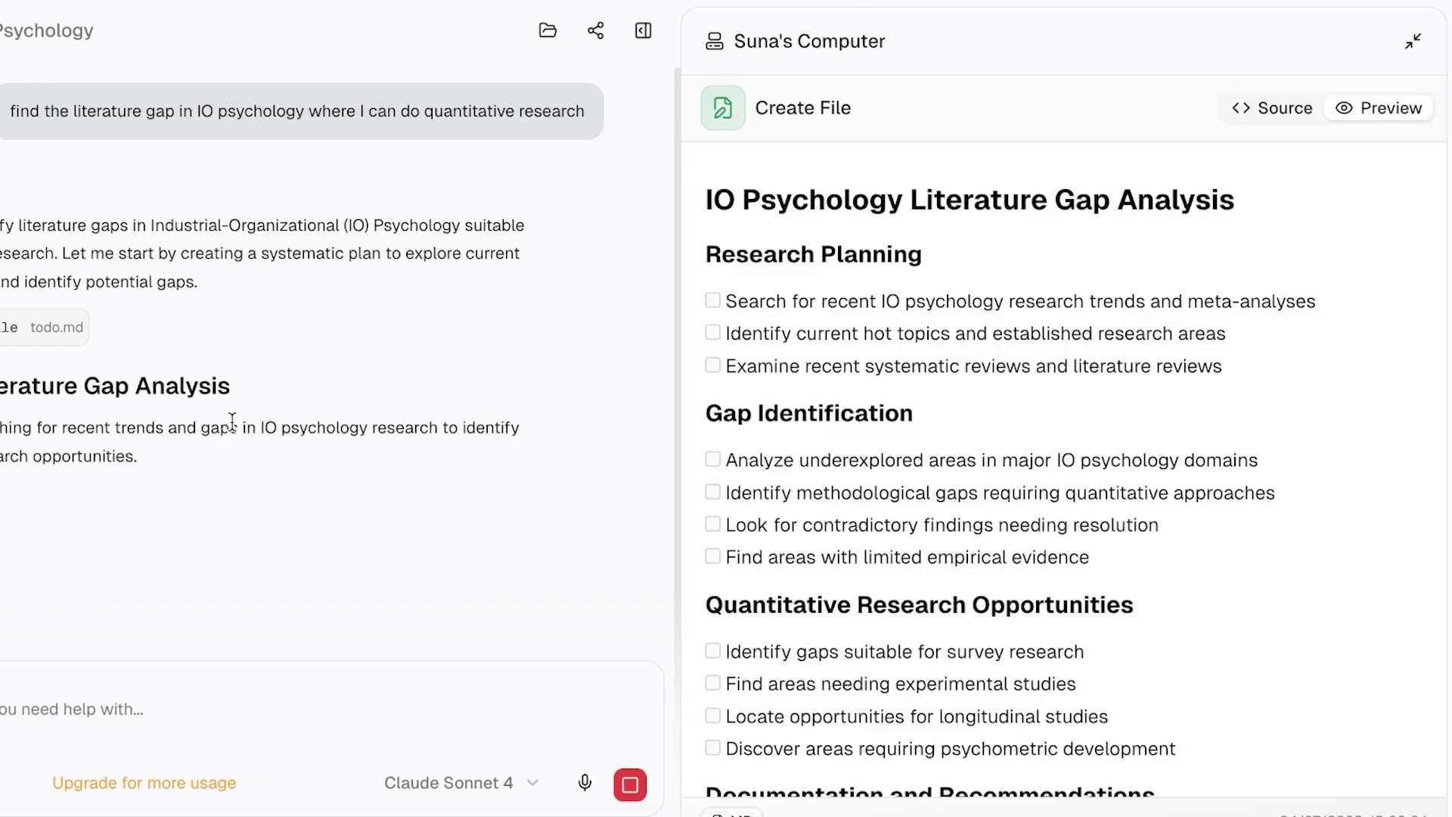
{"action": "scroll", "coordinate": [915, 356], "scroll_direction": "down", "scroll_amount": 3}
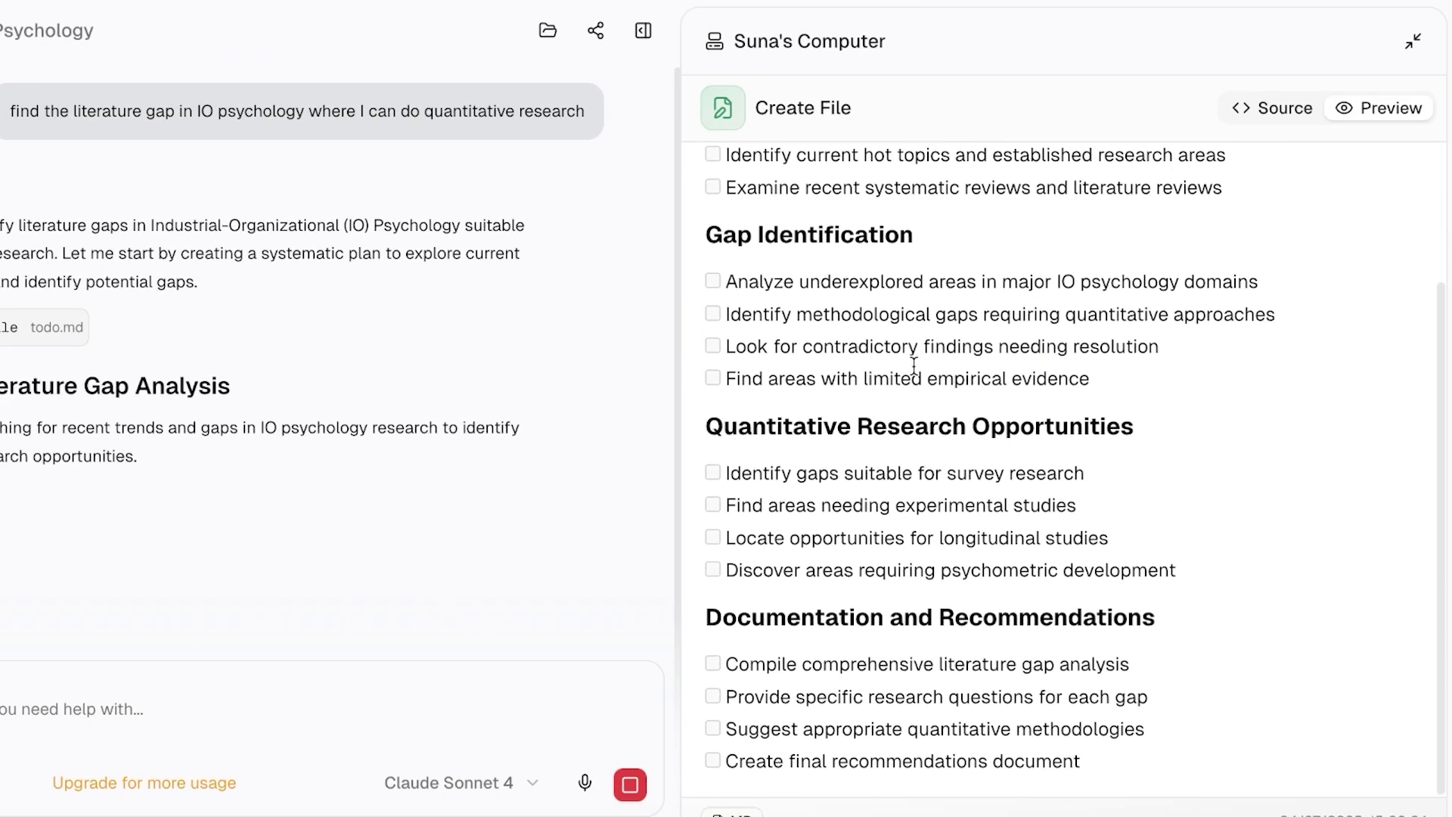
{"action": "scroll", "coordinate": [1059, 310], "scroll_direction": "up", "scroll_amount": 3}
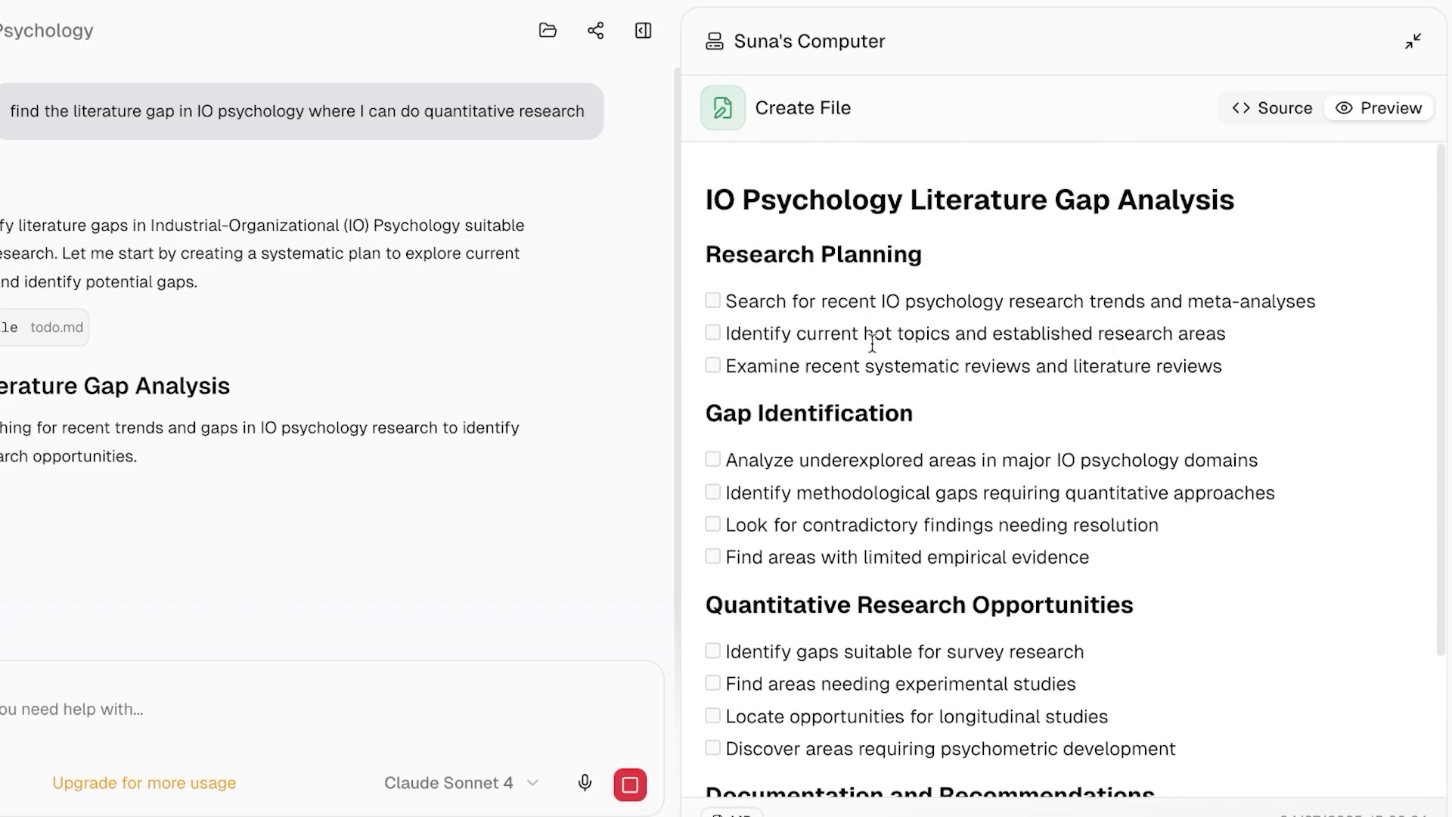
{"action": "scroll", "coordinate": [876, 332], "scroll_direction": "down", "scroll_amount": 3}
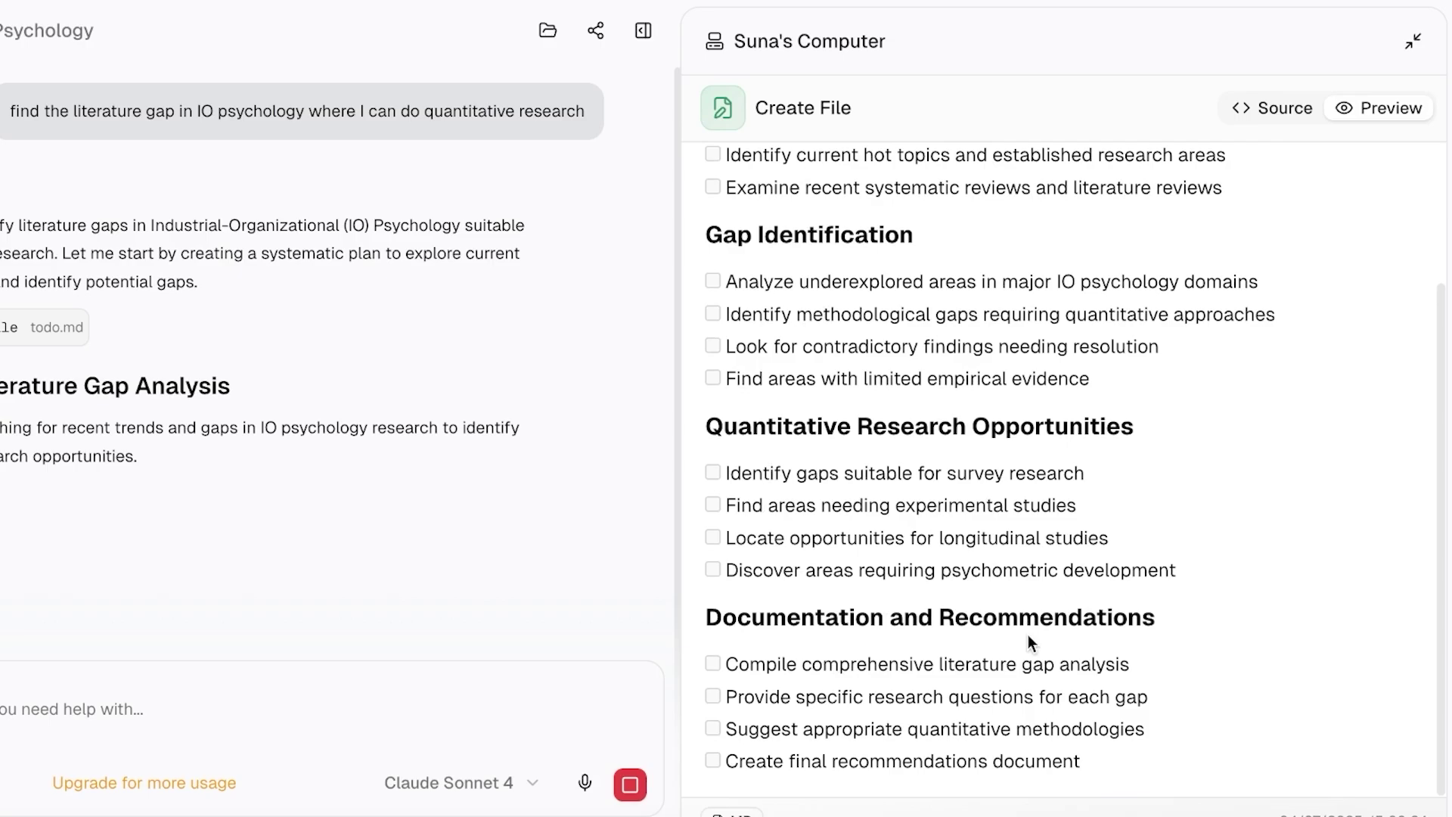
{"action": "scroll", "coordinate": [74, 527], "scroll_direction": "down", "scroll_amount": 1}
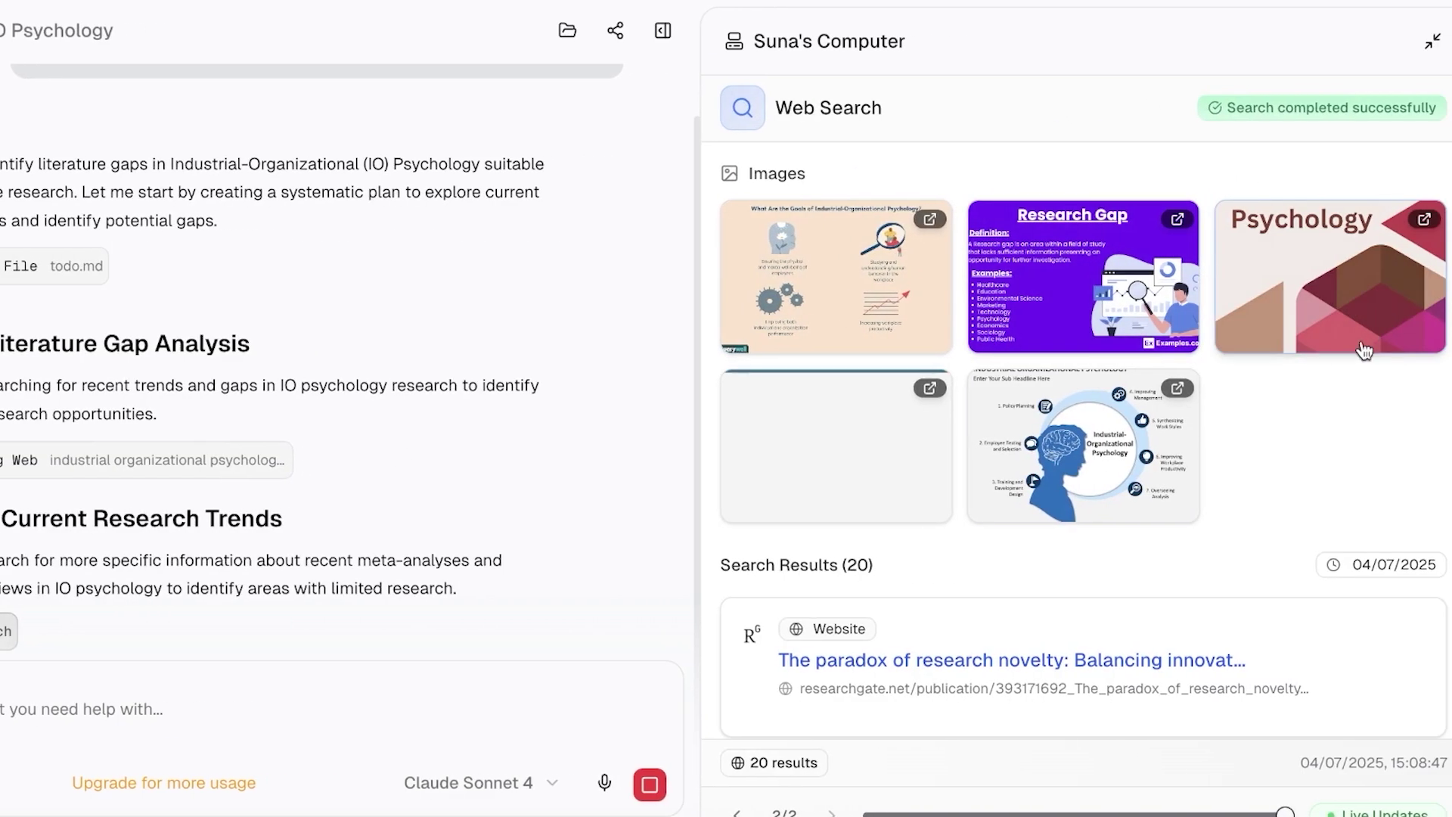
- Scroll through the web search results and select the submitted request message
{"action": "scroll", "coordinate": [1020, 613], "scroll_direction": "down", "scroll_amount": 10}
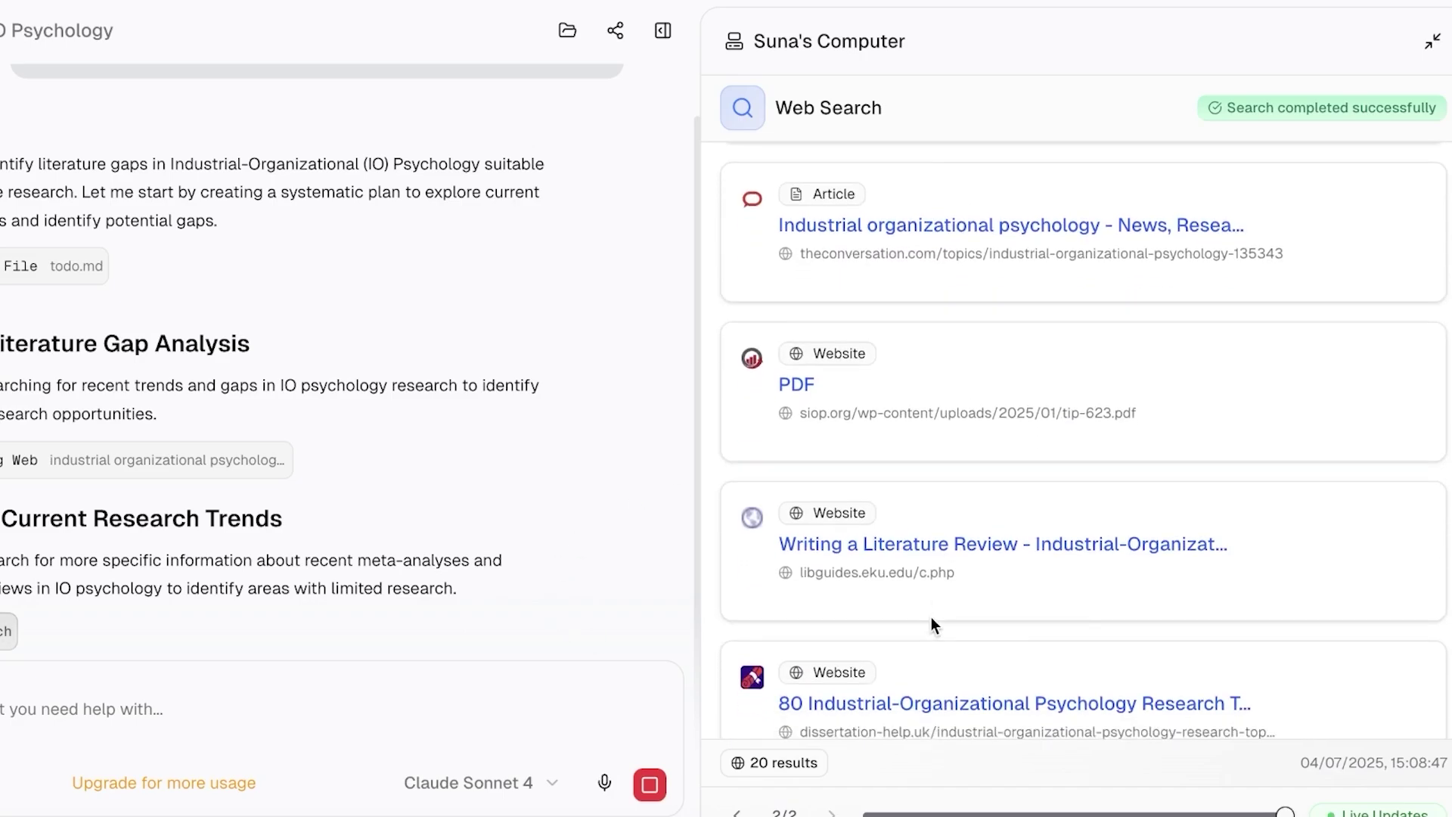
{"action": "scroll", "coordinate": [952, 272], "scroll_direction": "up", "scroll_amount": 10}
{"action": "scroll", "coordinate": [249, 439], "scroll_direction": "down", "scroll_amount": 2}
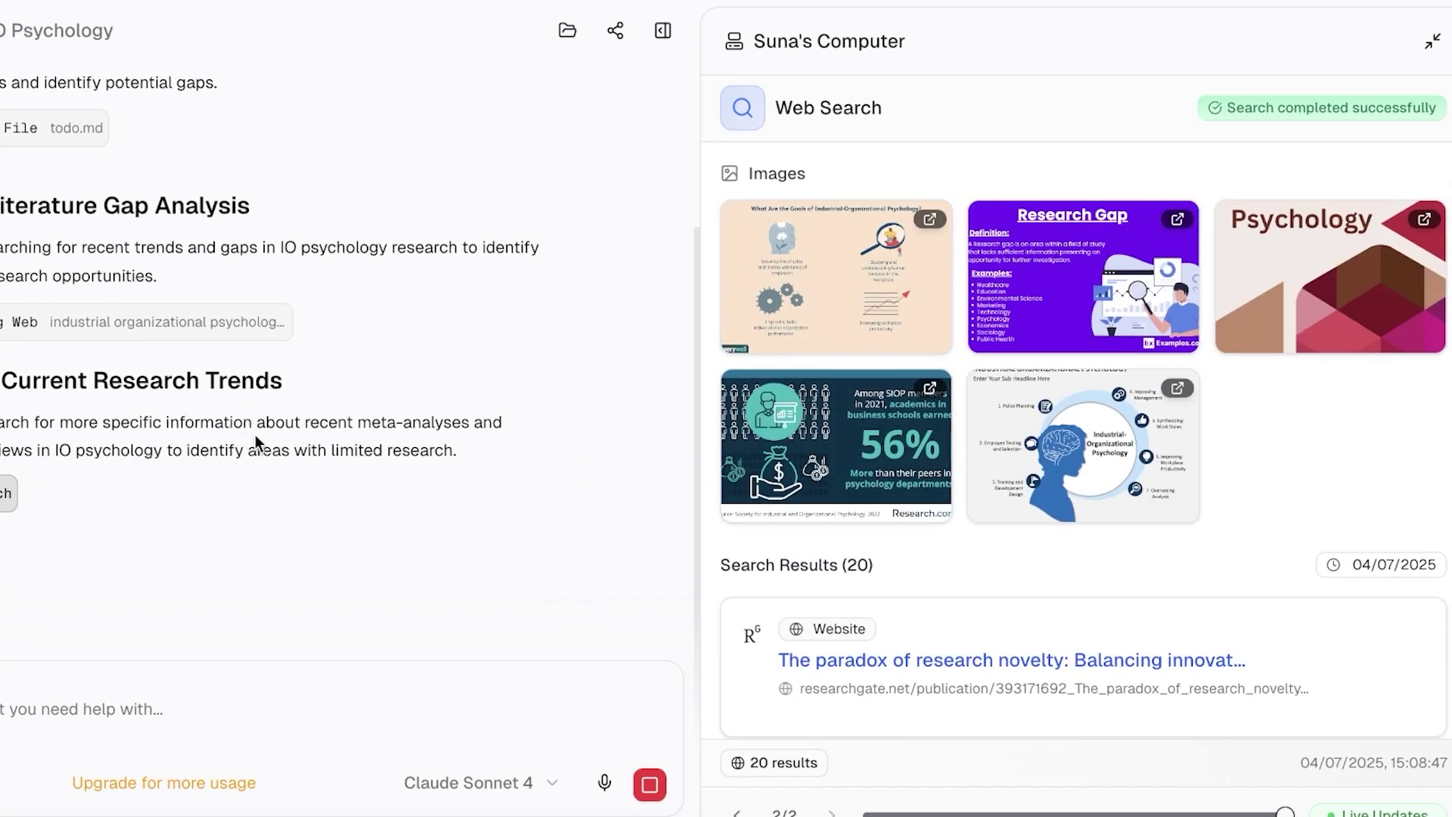
{"action": "scroll", "coordinate": [1054, 389], "scroll_direction": "down", "scroll_amount": 6}
{"action": "scroll", "coordinate": [1044, 384], "scroll_direction": "up", "scroll_amount": 1}
{"action": "scroll", "coordinate": [1043, 384], "scroll_direction": "up", "scroll_amount": 5}
{"action": "left_click_drag", "start_coordinate": [217, 82], "coordinate": [210, 193]}
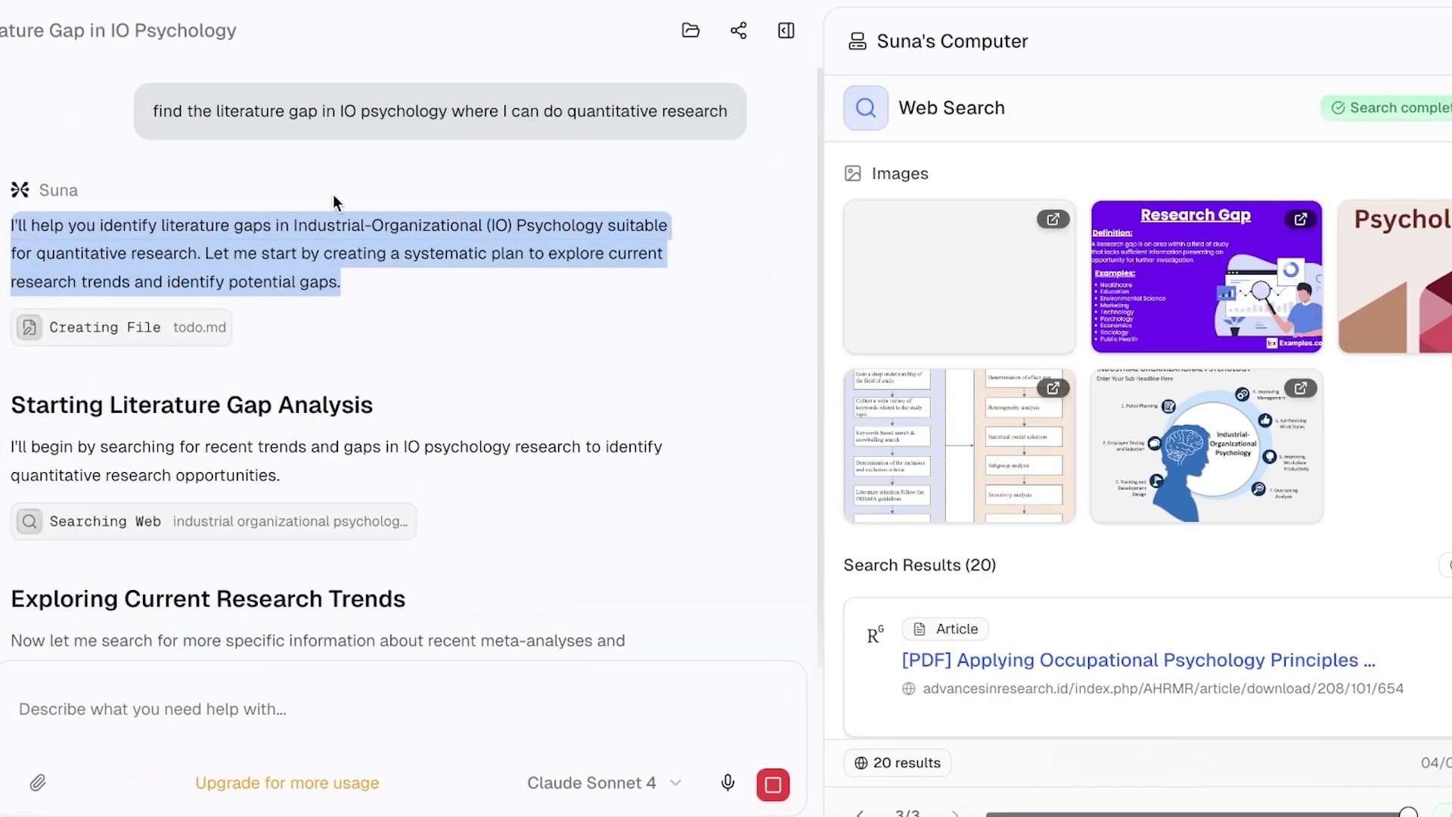
{"action": "triple_click", "coordinate": [360, 110]}
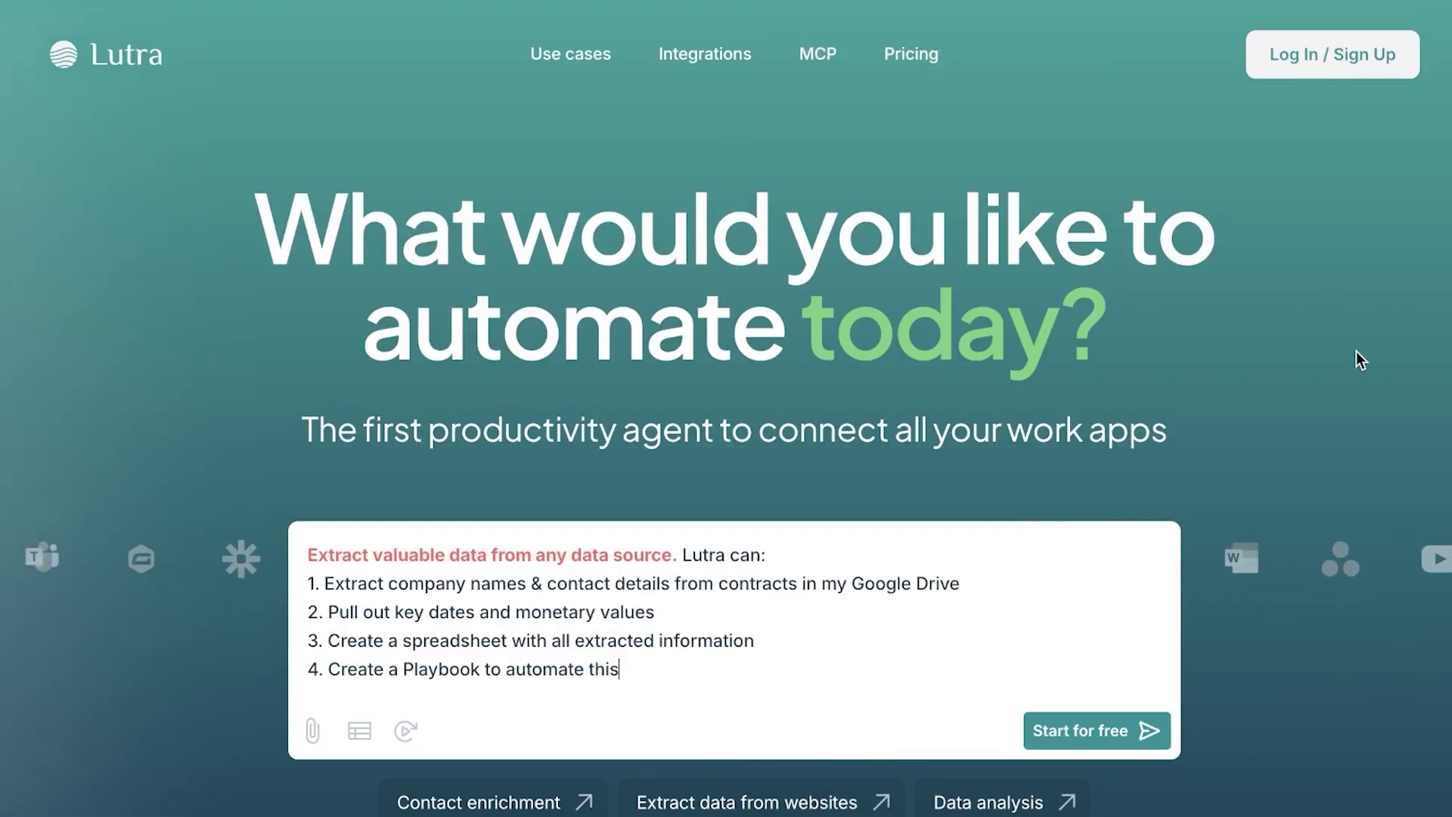
- Review Lutra's Free, $23 Essentials, $63 Professional and Enterprise plans, then start signing up
{"action": "scroll", "coordinate": [1356, 351], "scroll_direction": "down", "scroll_amount": 1}
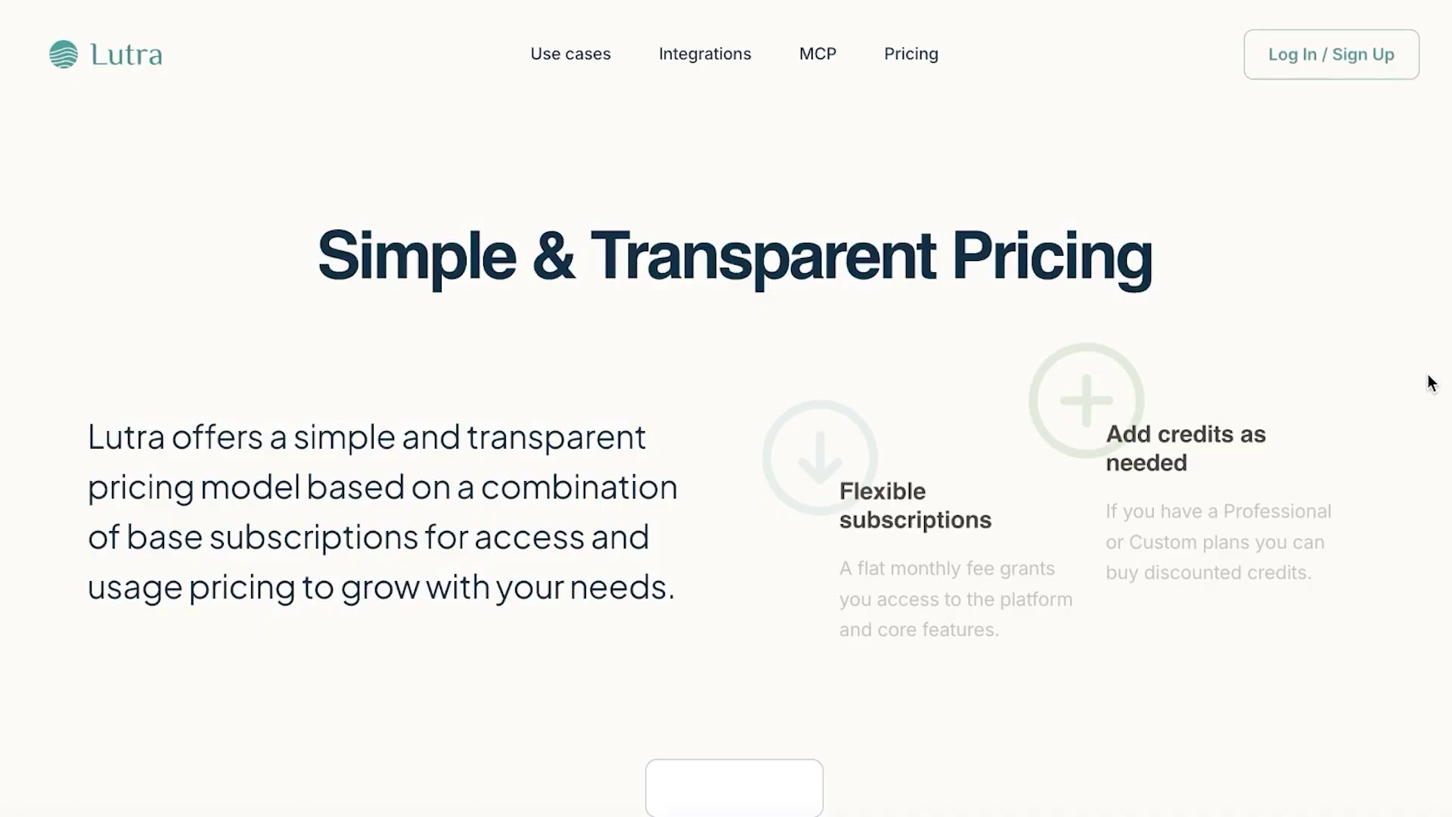
{"action": "scroll", "coordinate": [1432, 385], "scroll_direction": "down", "scroll_amount": 7}
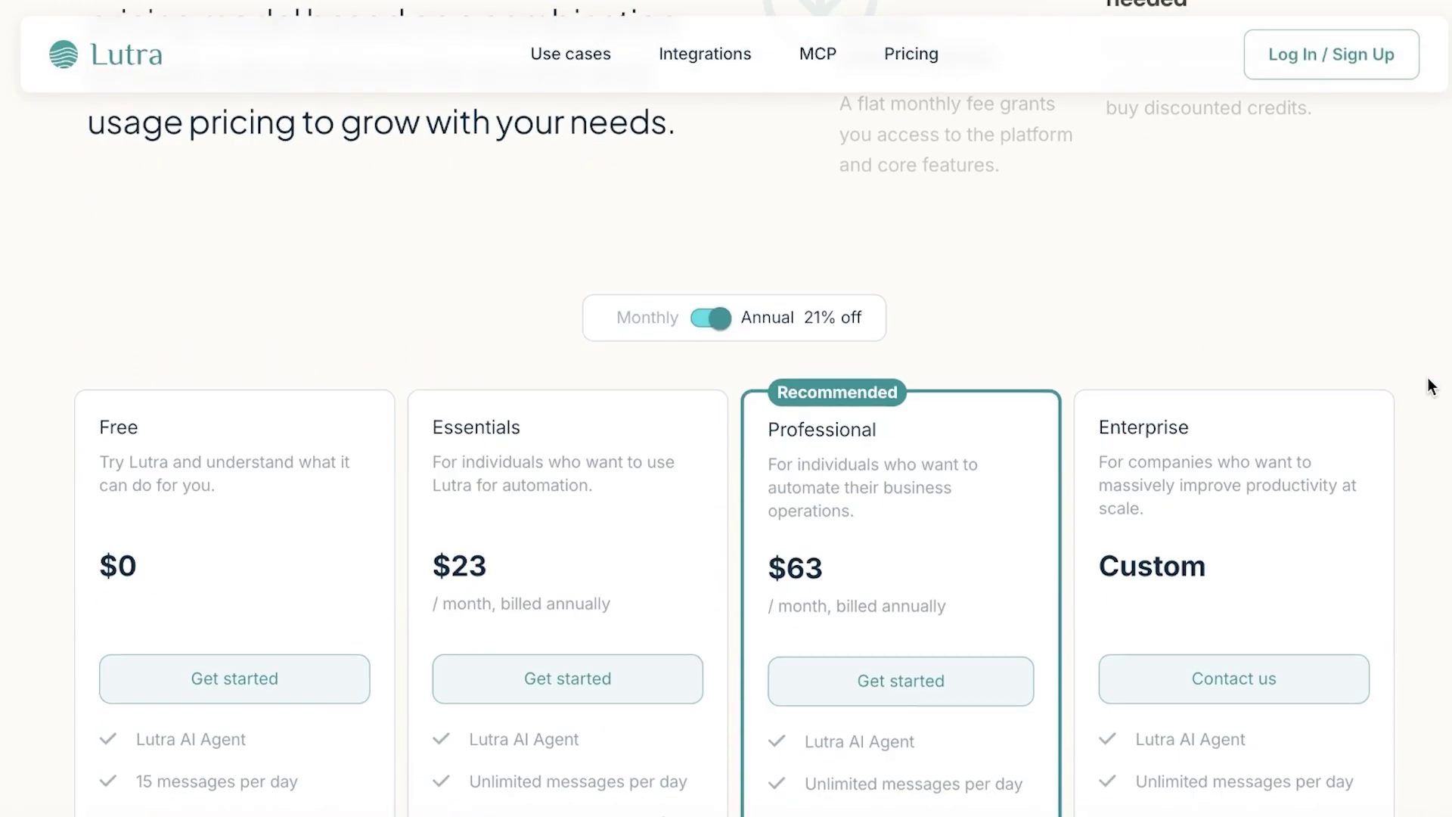
{"action": "scroll", "coordinate": [156, 447], "scroll_direction": "down", "scroll_amount": 3}
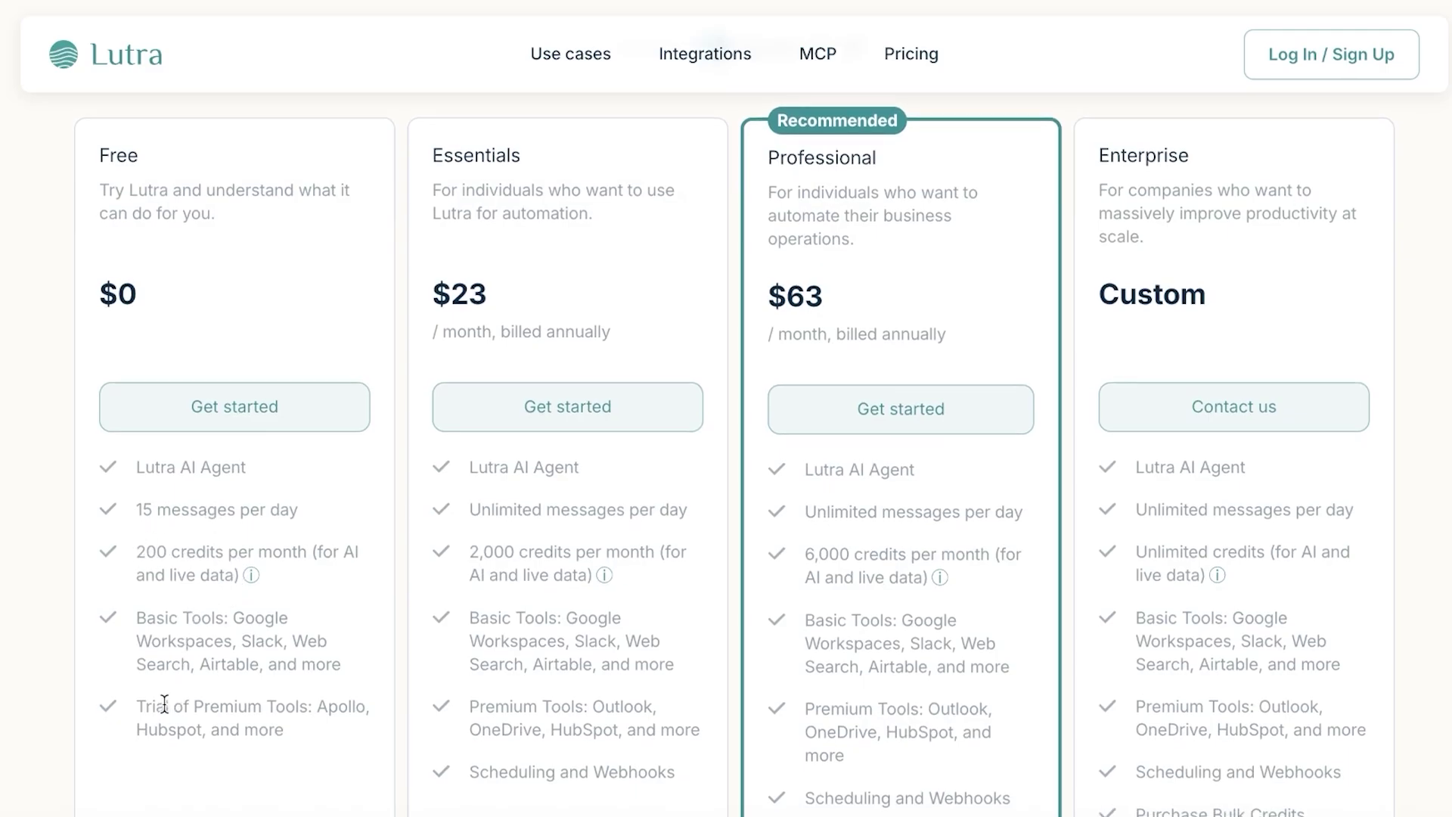
{"action": "scroll", "coordinate": [161, 700], "scroll_direction": "up", "scroll_amount": 10}
{"action": "left_click", "coordinate": [1331, 57]}
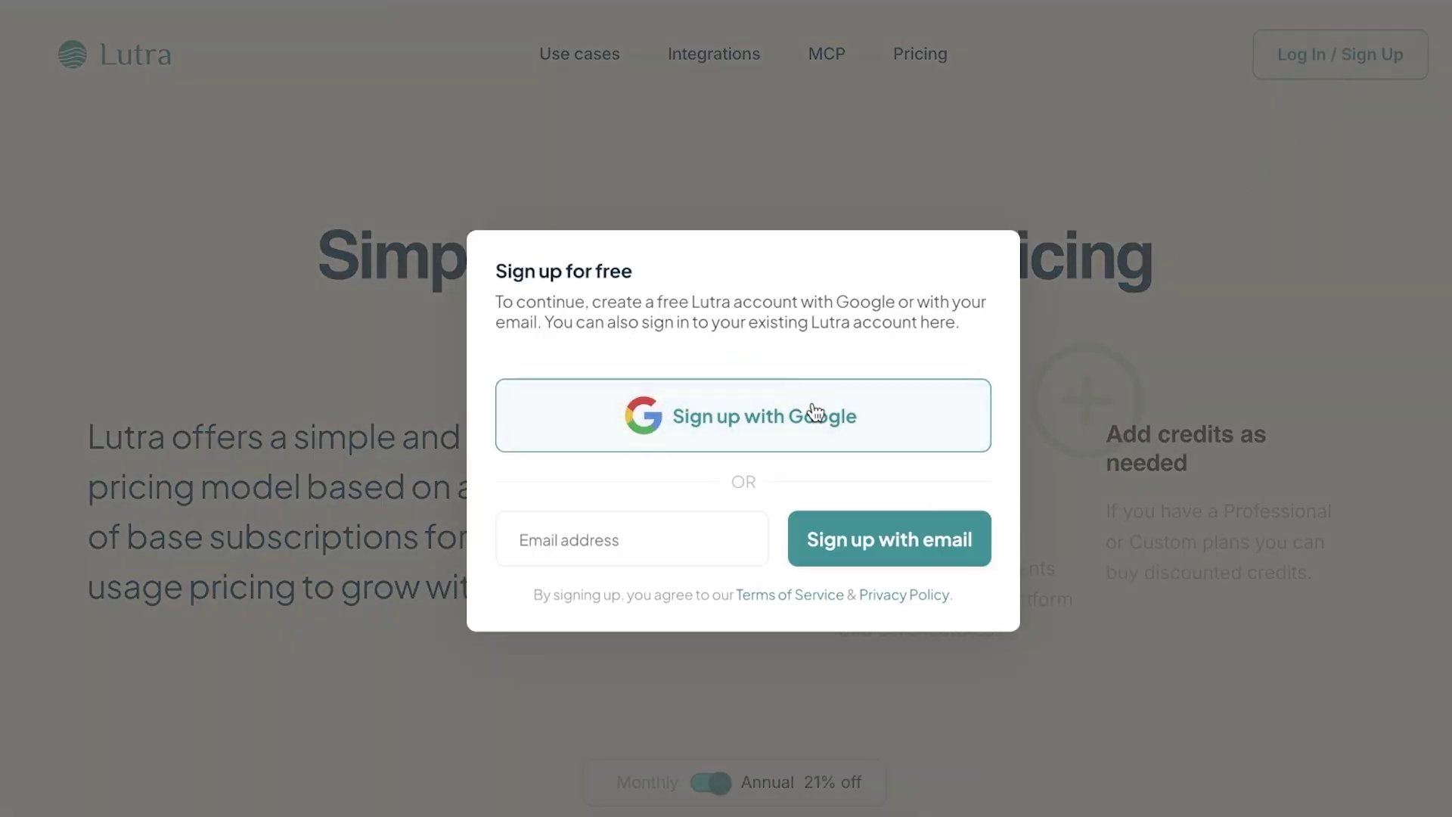
- Sign up for Lutra with a Google account and agree to share account details
{"action": "left_click", "coordinate": [720, 428]}
{"action": "left_click", "coordinate": [902, 295]}
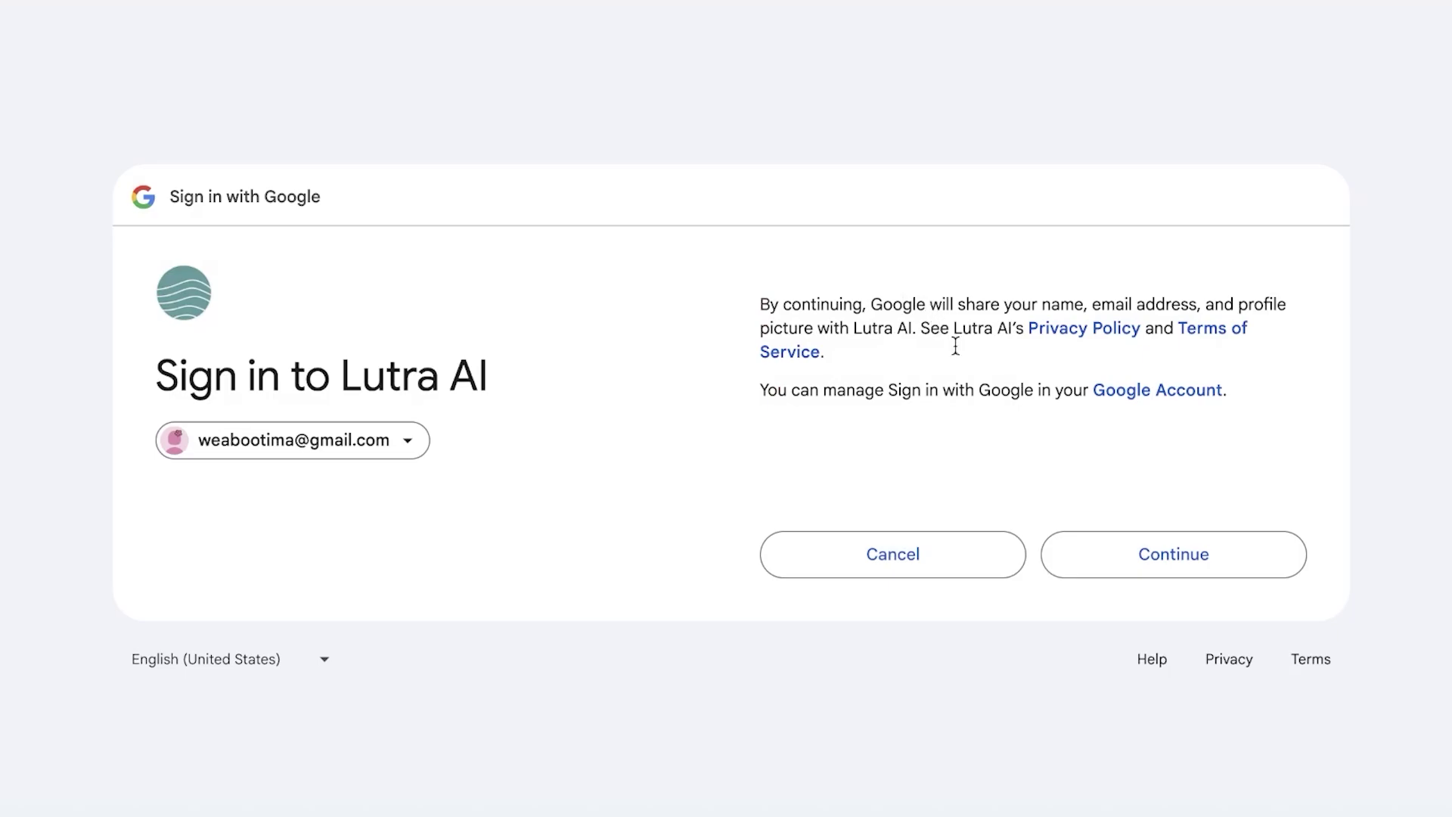
{"action": "left_click", "coordinate": [1173, 556]}
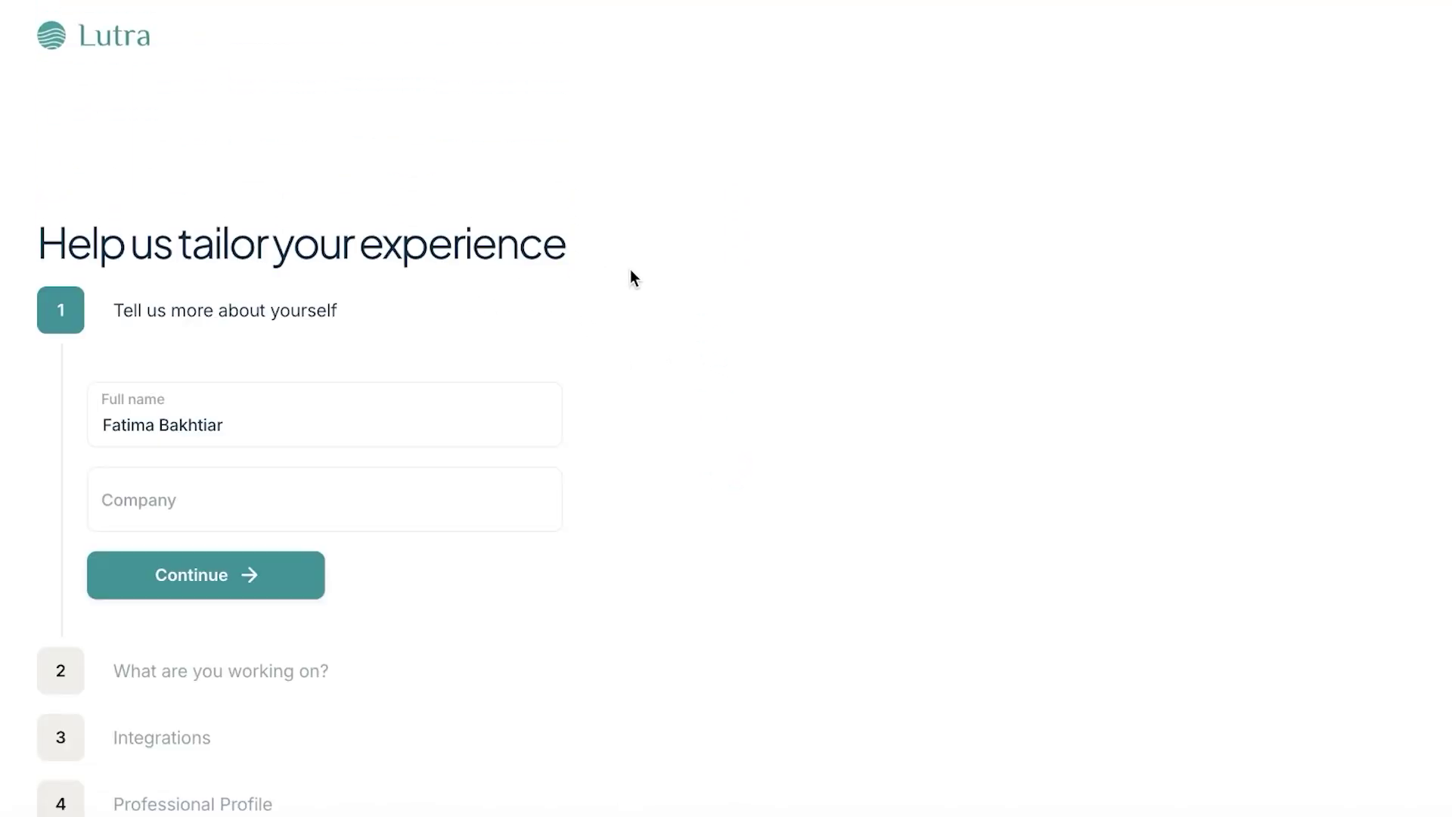
- Complete the about-yourself onboarding step and mark YouTube as where Lutra was found
{"action": "left_click", "coordinate": [265, 483]}
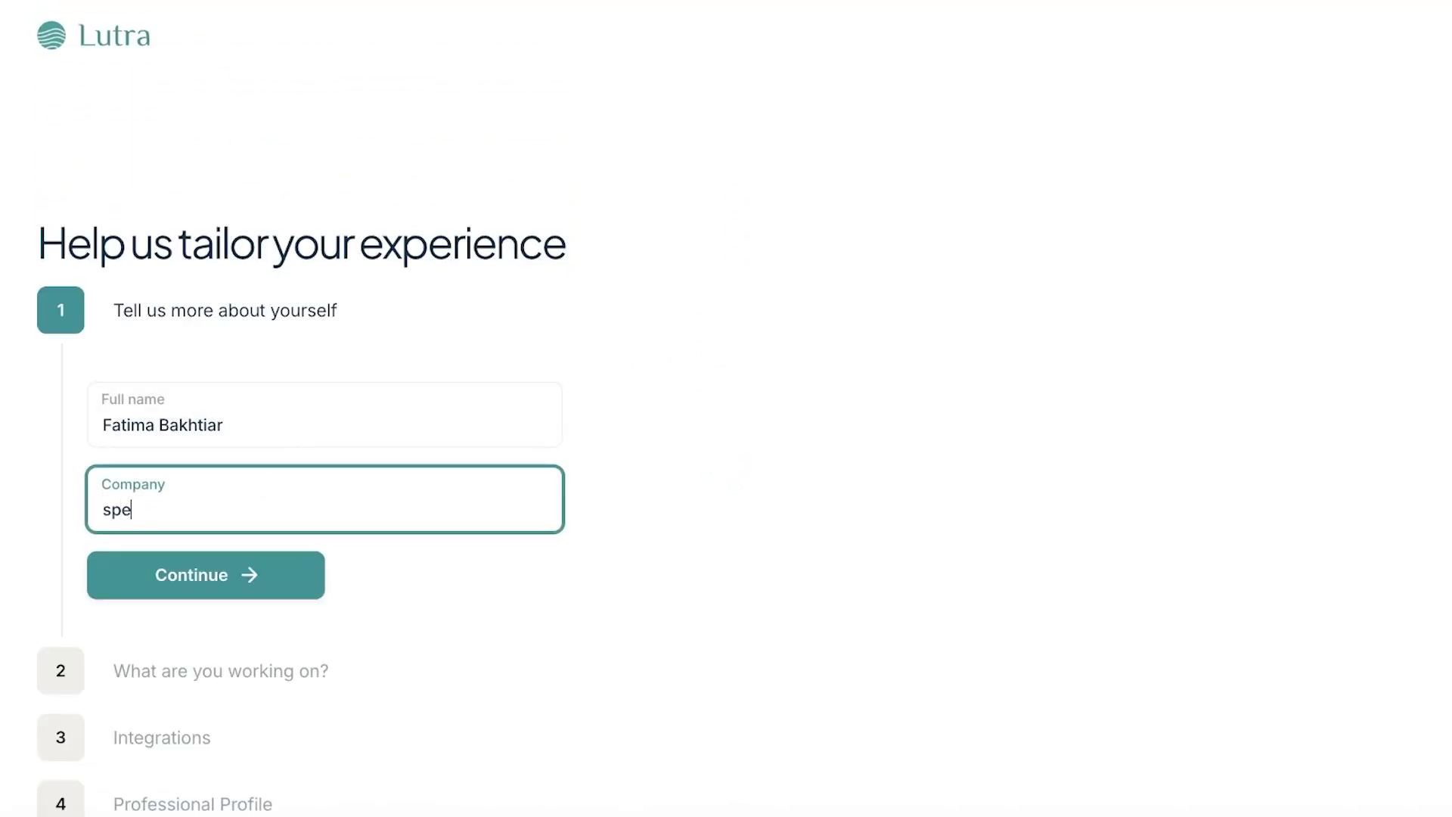
{"action": "key", "text": "Return"}
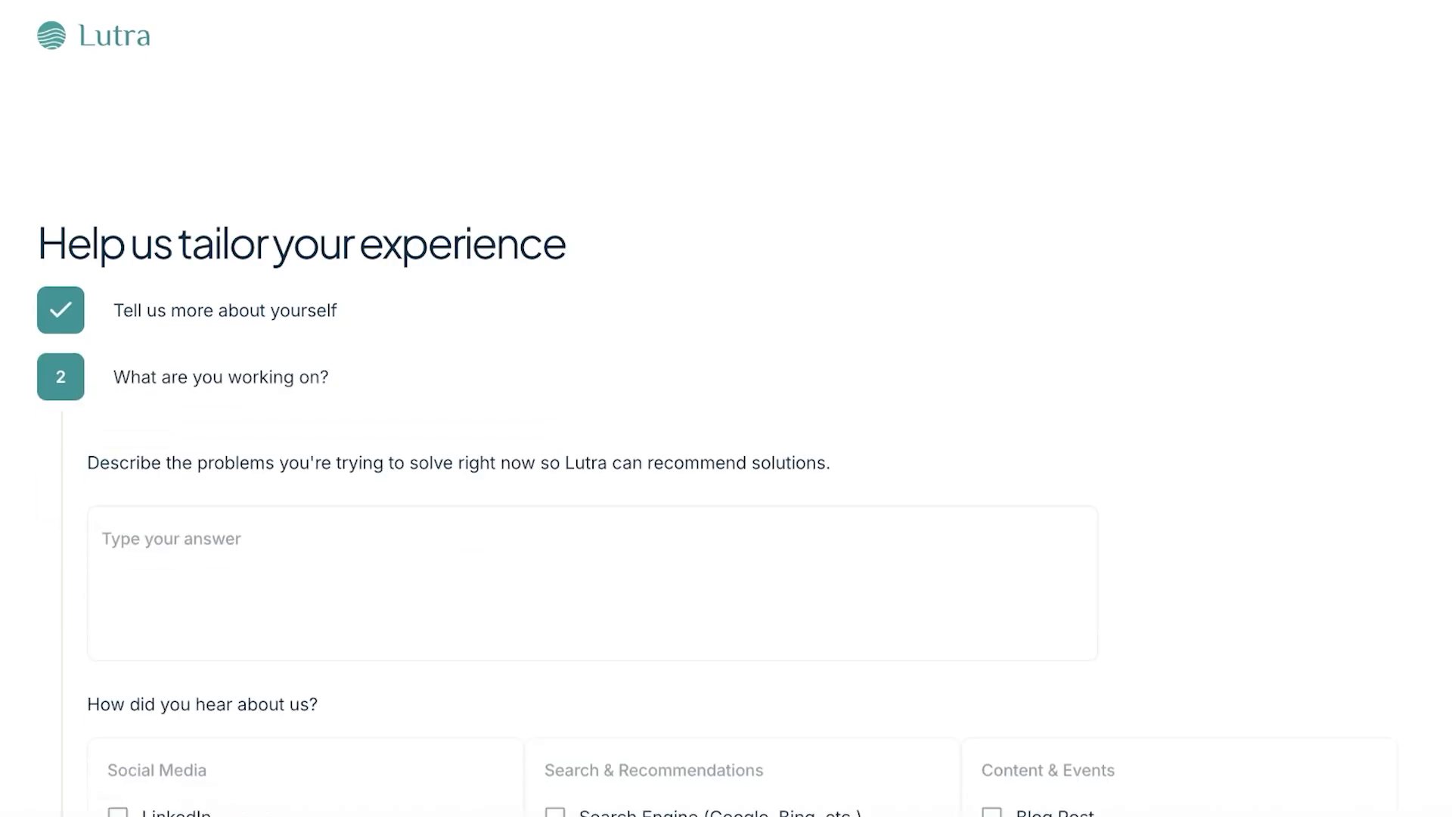
{"action": "scroll", "coordinate": [278, 522], "scroll_direction": "down", "scroll_amount": 7}
{"action": "left_click", "coordinate": [116, 434]}
{"action": "left_click", "coordinate": [224, 609]}
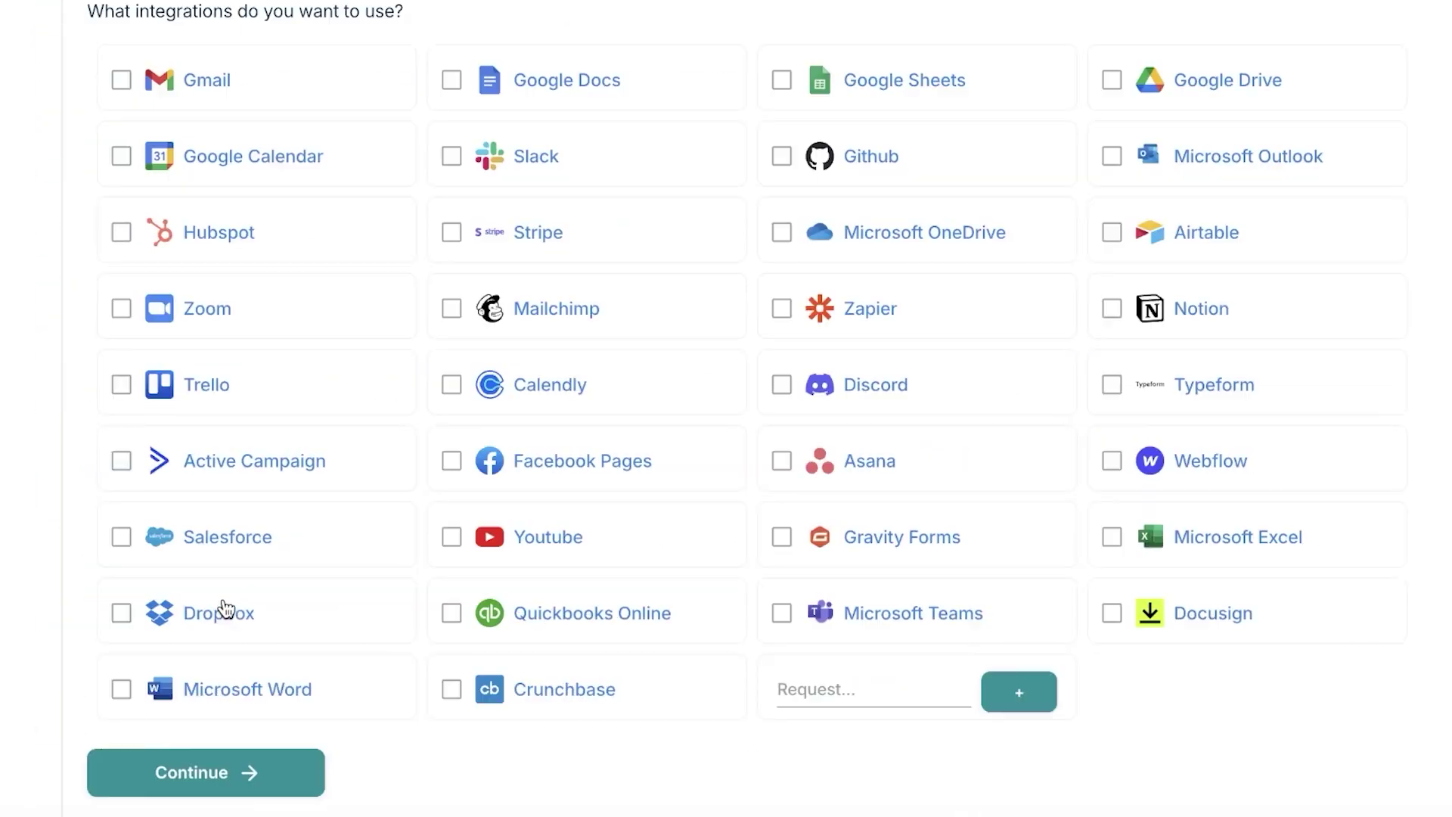
- Finish the integrations step and close the tutorial to reach the Lutra home page
{"action": "scroll", "coordinate": [297, 370], "scroll_direction": "down", "scroll_amount": 4}
{"action": "left_click", "coordinate": [178, 597]}
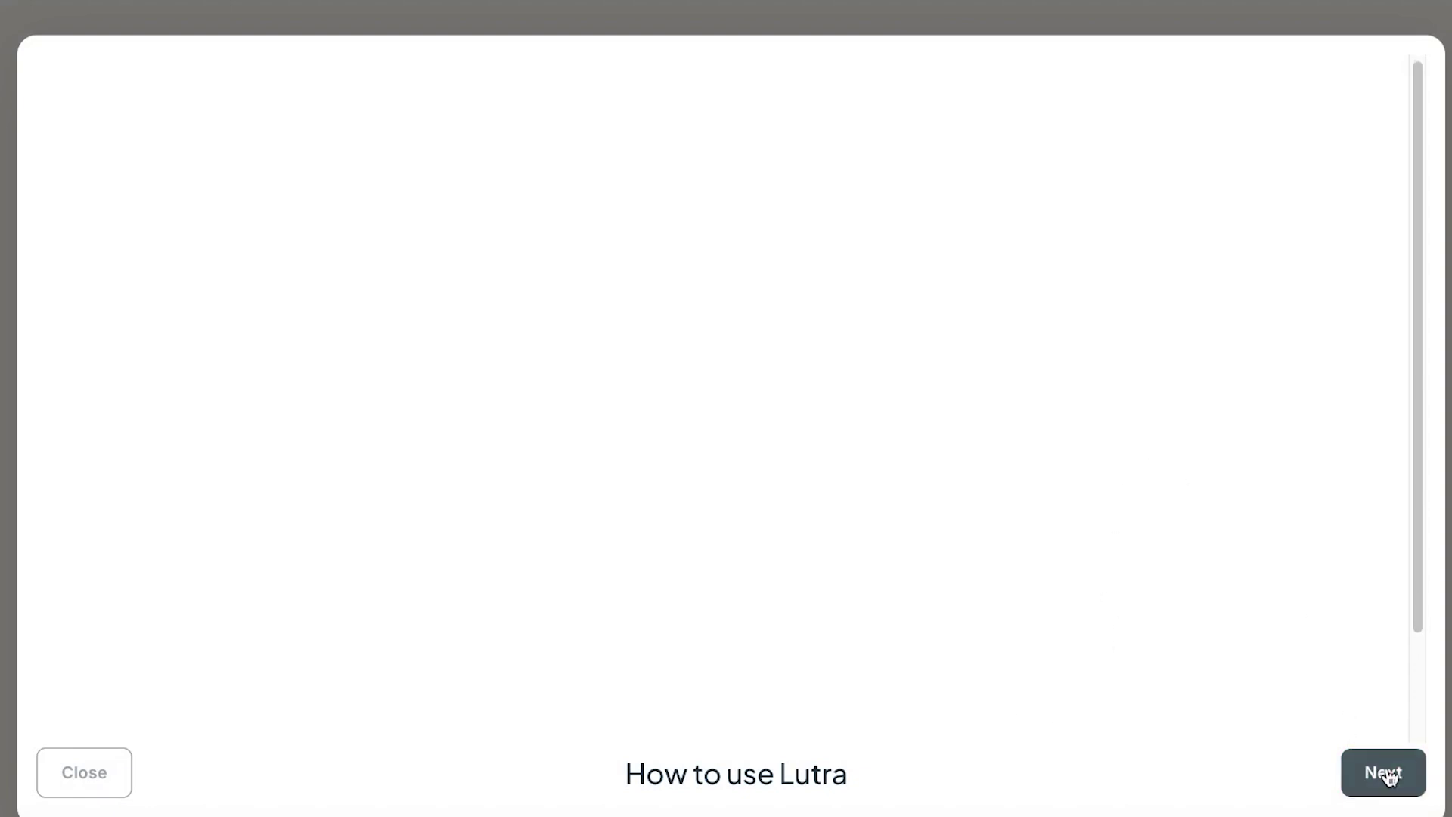
{"action": "left_click", "coordinate": [1384, 773]}
{"action": "left_click", "coordinate": [1384, 771]}
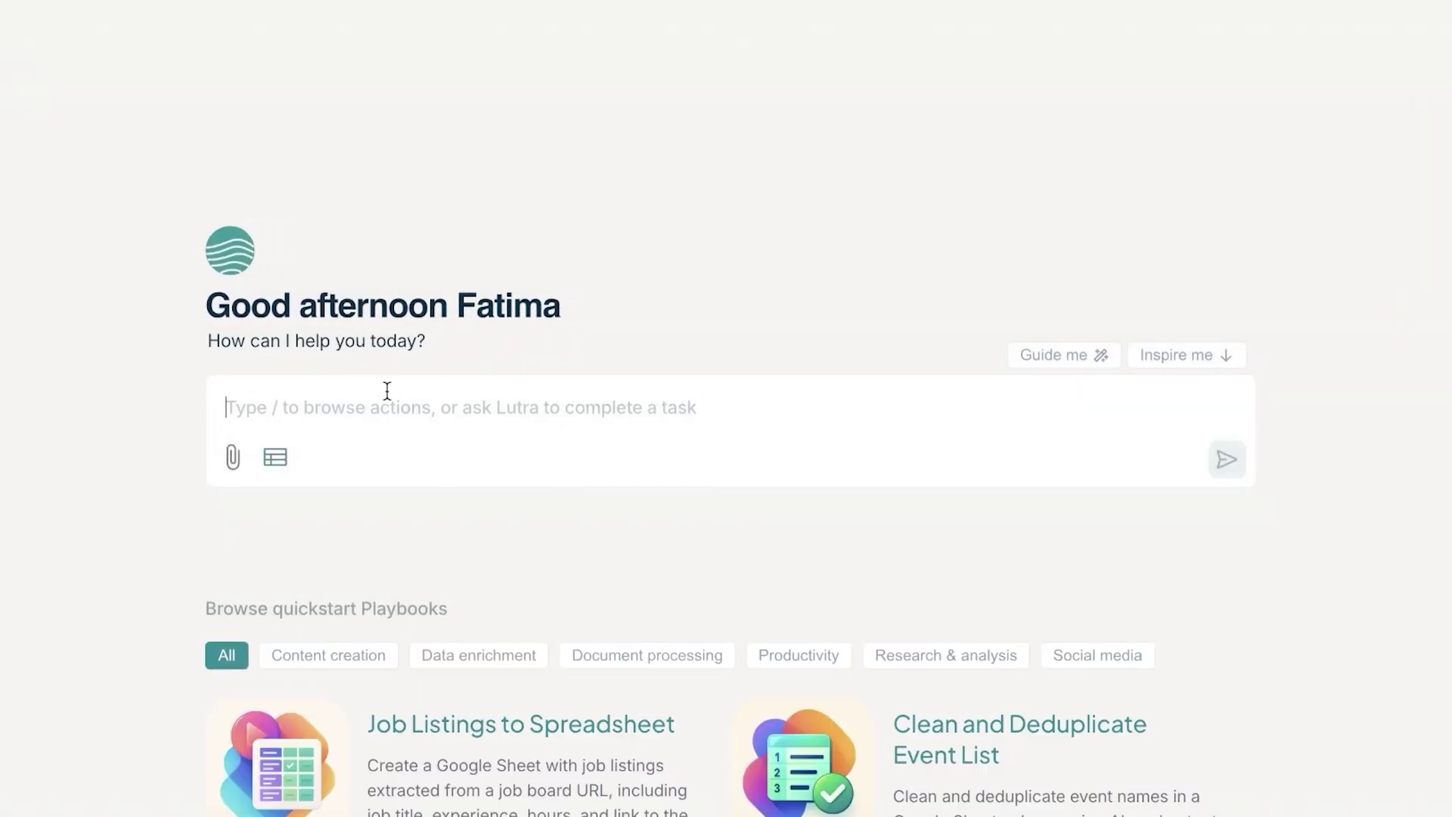
- Browse the quickstart playbooks, filtering by Content creation, All, then Research & analysis
{"action": "scroll", "coordinate": [512, 381], "scroll_direction": "down", "scroll_amount": 2}
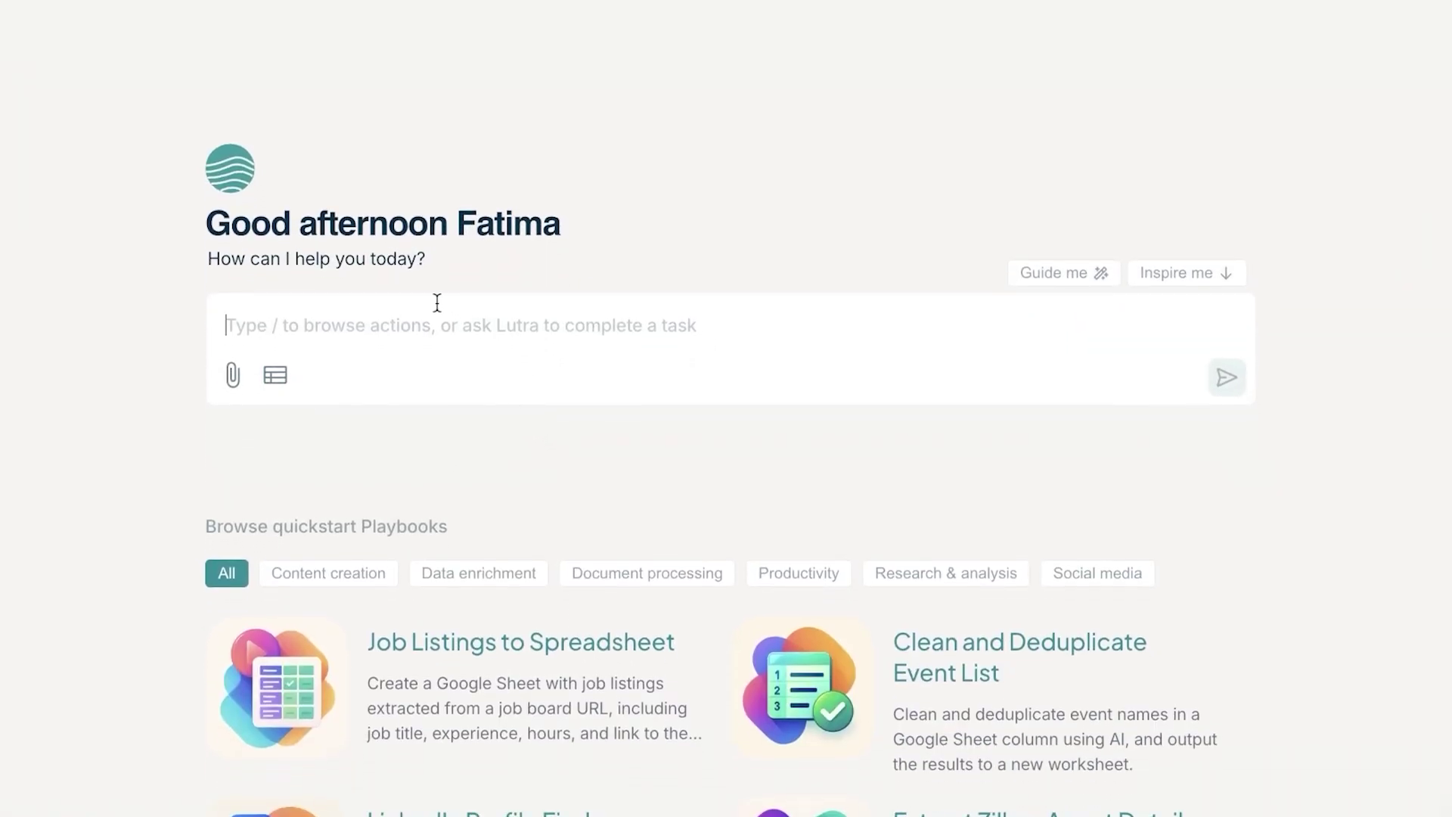
{"action": "scroll", "coordinate": [373, 321], "scroll_direction": "down", "scroll_amount": 1}
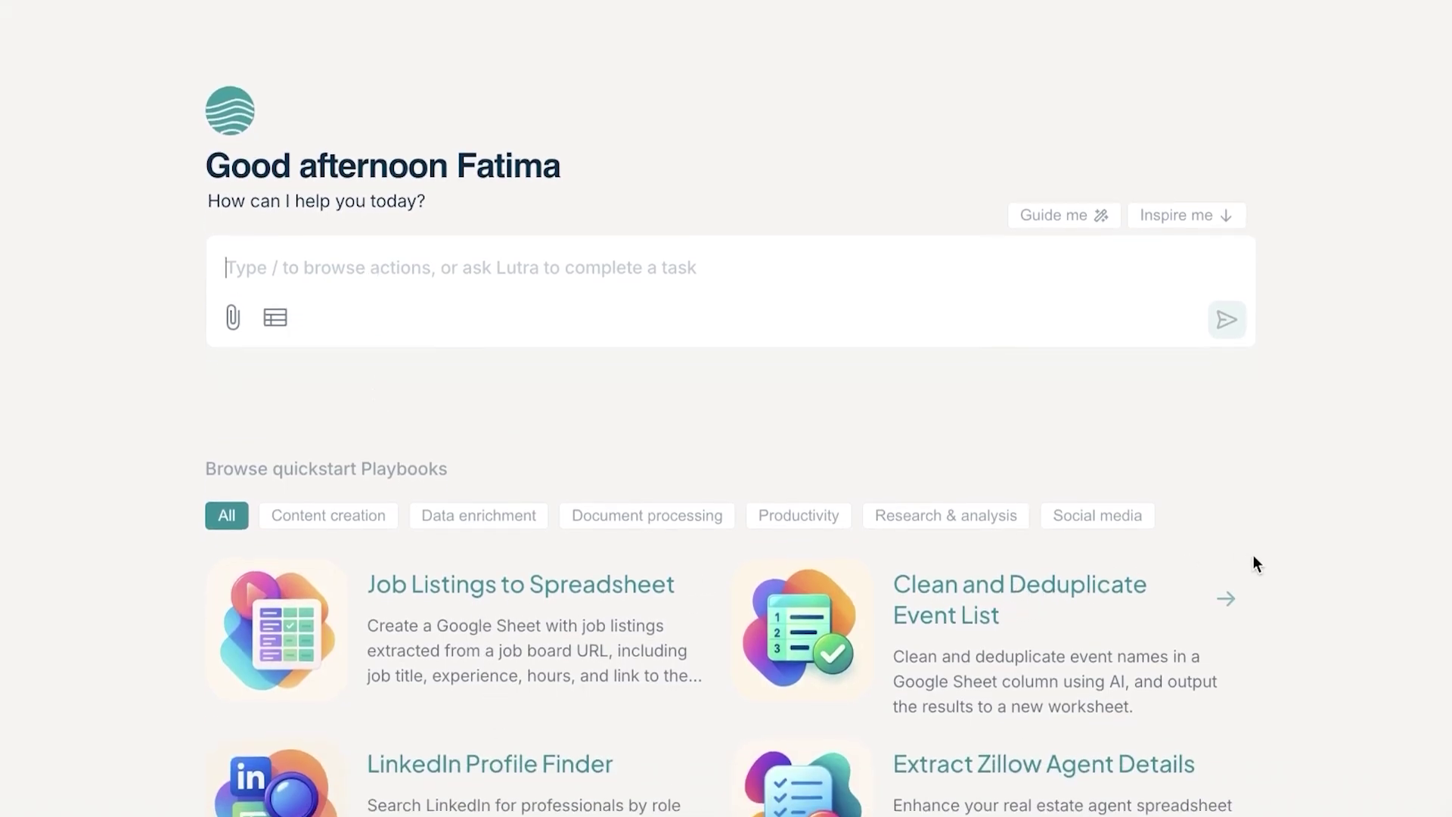
{"action": "scroll", "coordinate": [1260, 563], "scroll_direction": "down", "scroll_amount": 2}
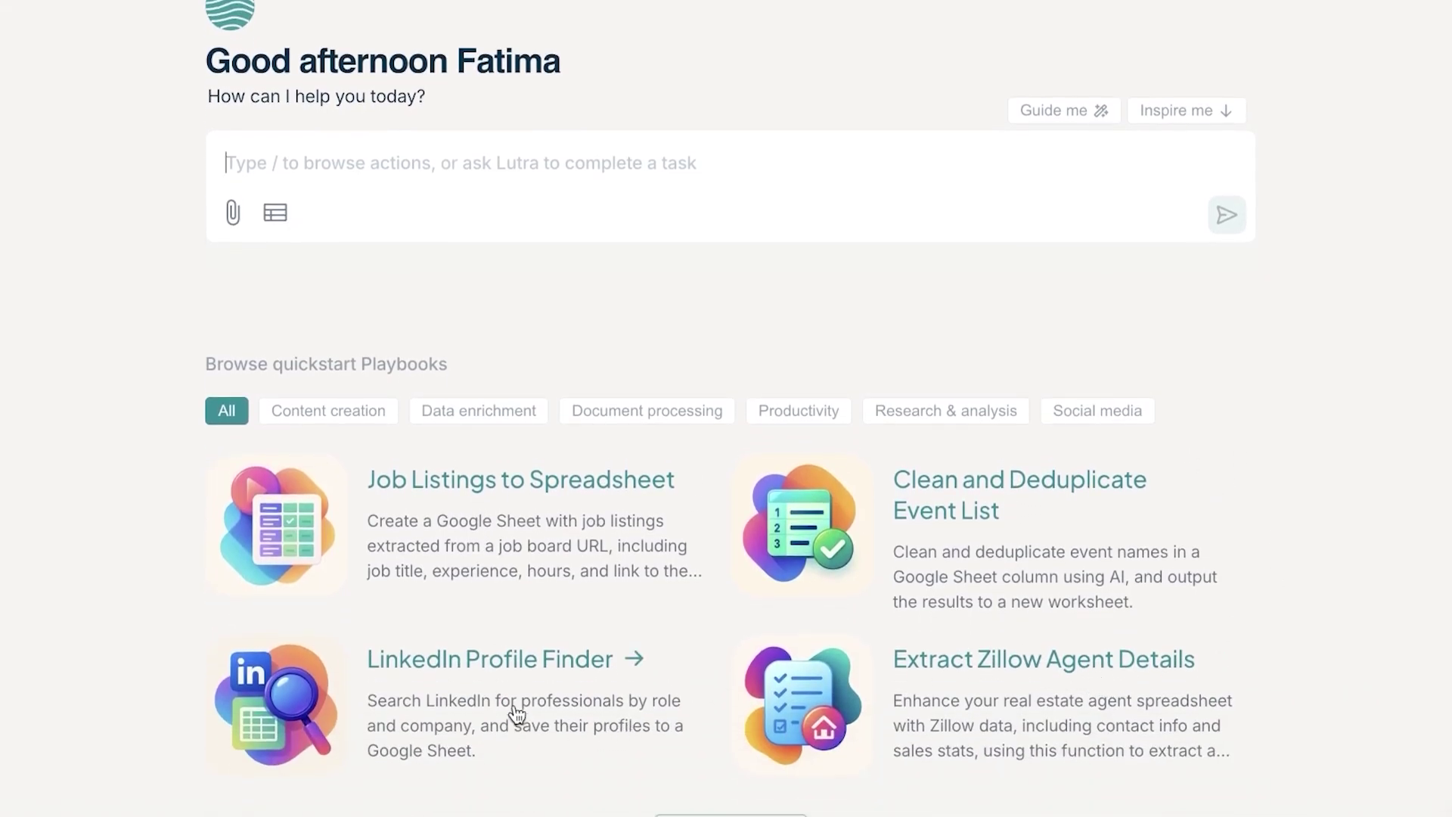
{"action": "scroll", "coordinate": [359, 458], "scroll_direction": "up", "scroll_amount": 4}
{"action": "left_click", "coordinate": [331, 558]}
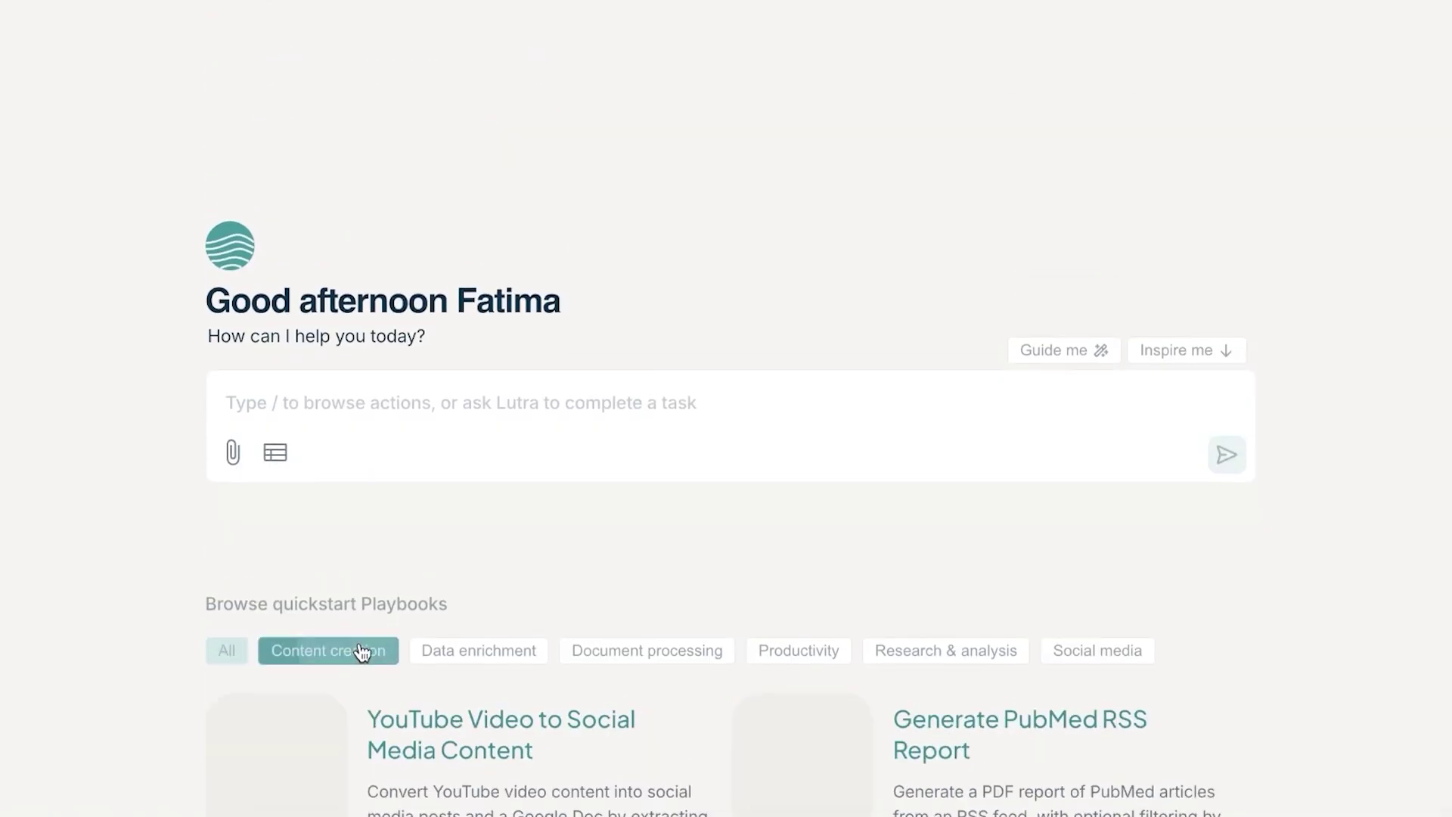
{"action": "scroll", "coordinate": [315, 602], "scroll_direction": "down", "scroll_amount": 5}
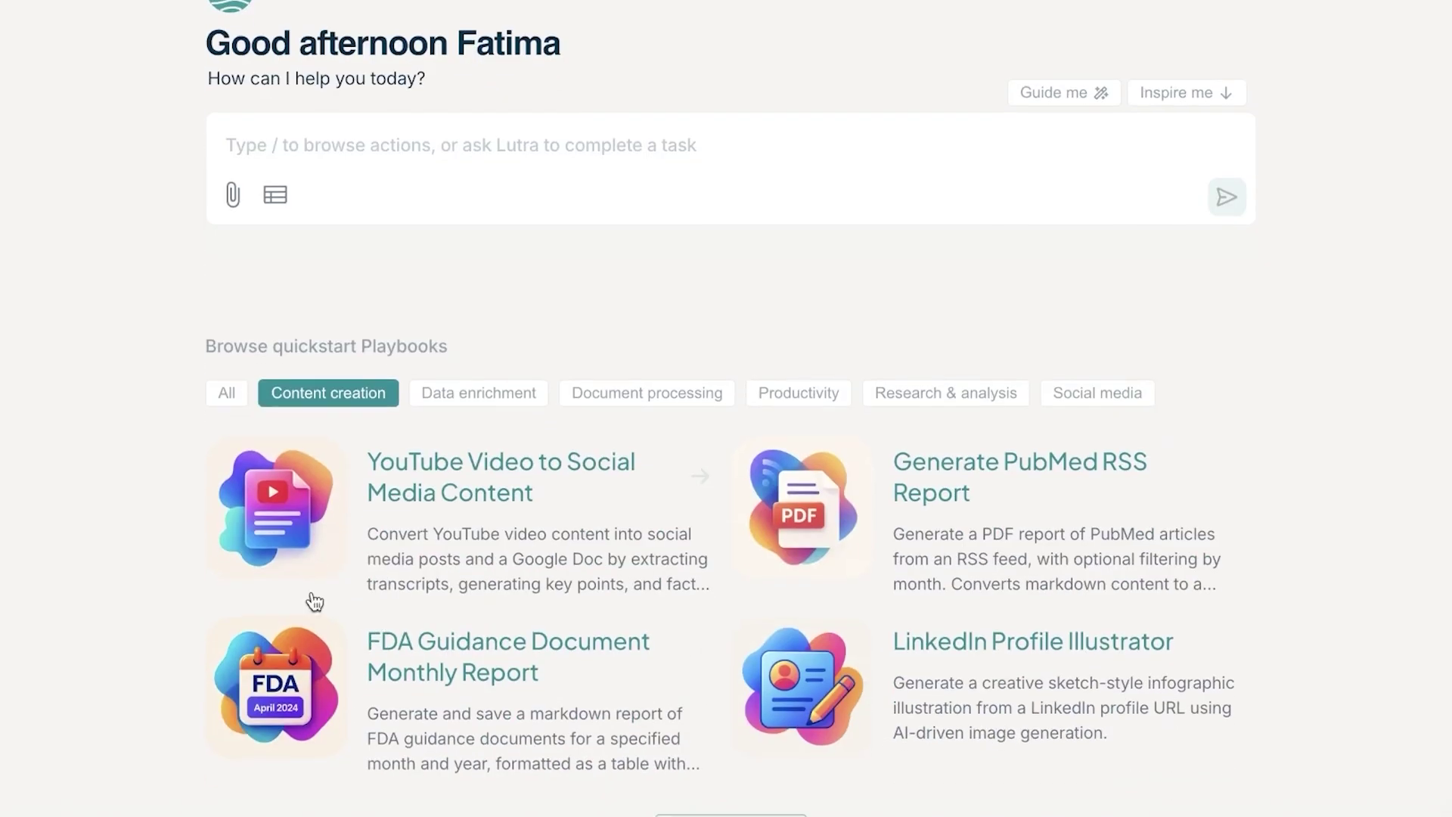
{"action": "left_click", "coordinate": [274, 400]}
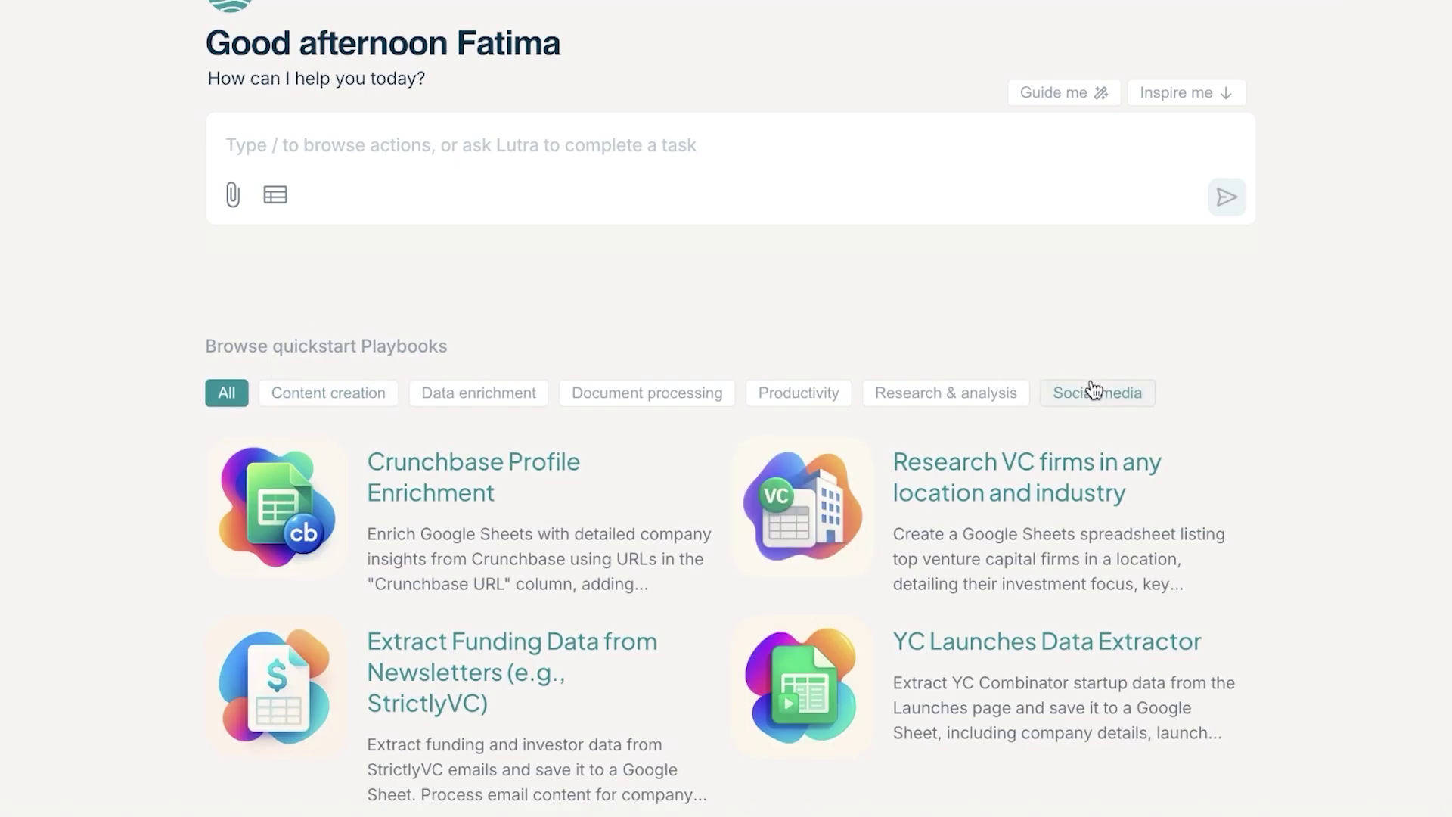
{"action": "left_click", "coordinate": [994, 394]}
- Paste the IO psychology research prompt into Lutra's task box and submit it
{"action": "scroll", "coordinate": [562, 501], "scroll_direction": "up", "scroll_amount": 3}
{"action": "right_click", "coordinate": [443, 418]}
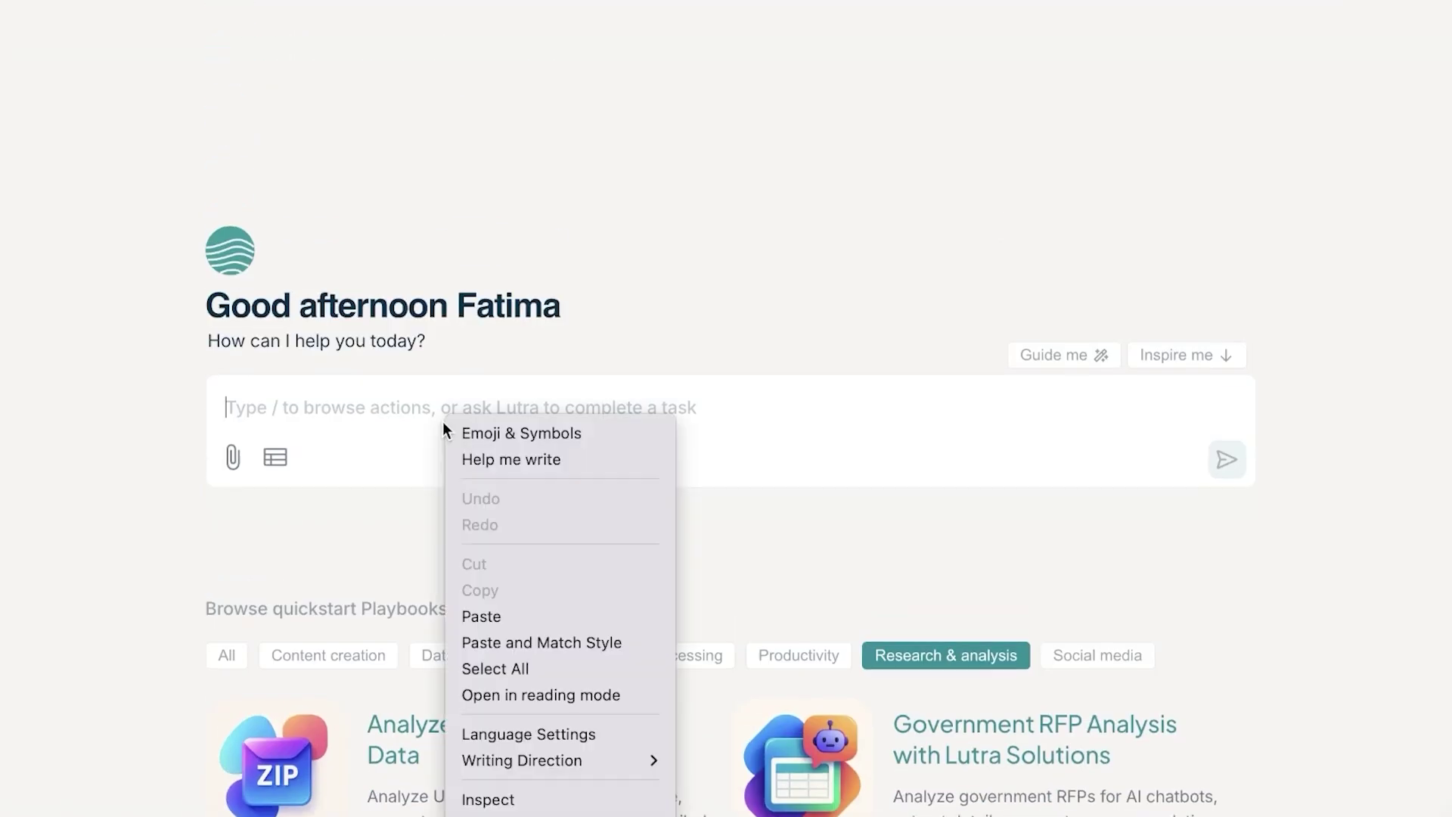
{"action": "left_click", "coordinate": [502, 607]}
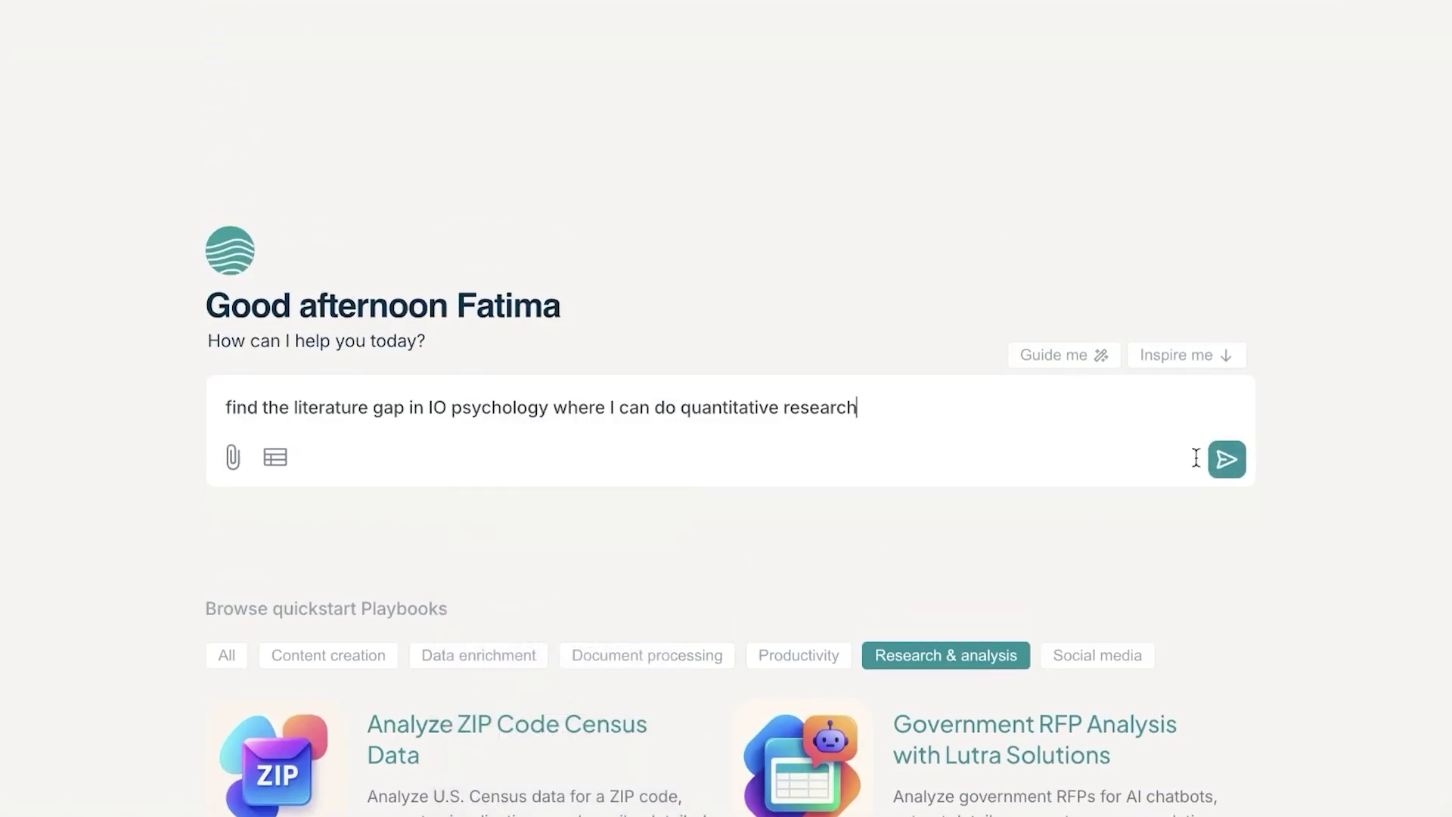
{"action": "left_click", "coordinate": [1230, 461]}
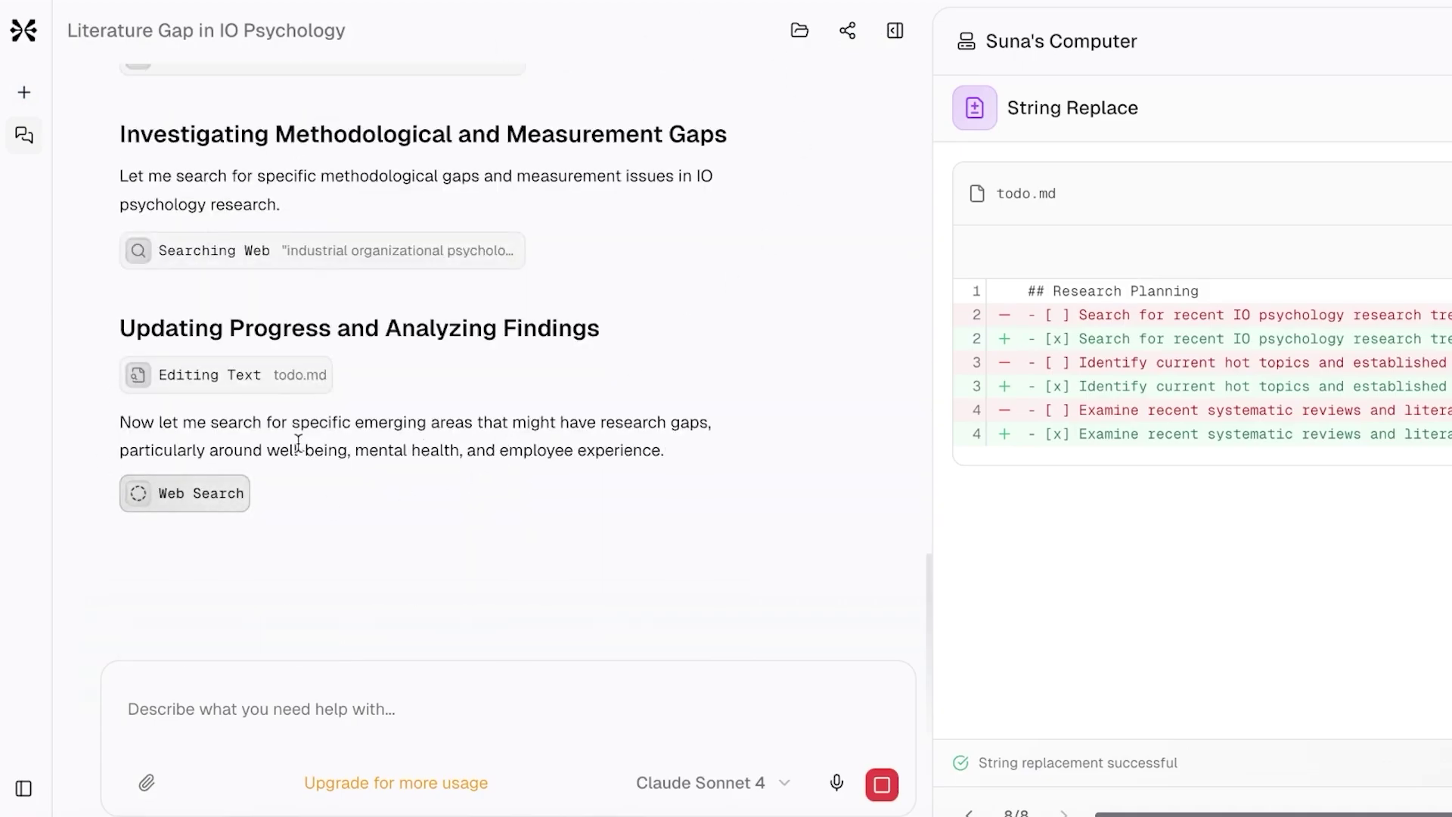
- Show the first 'Searching Web' step's results in Suna's Computer panel and scroll through them
{"action": "scroll", "coordinate": [273, 478], "scroll_direction": "up", "scroll_amount": 15}
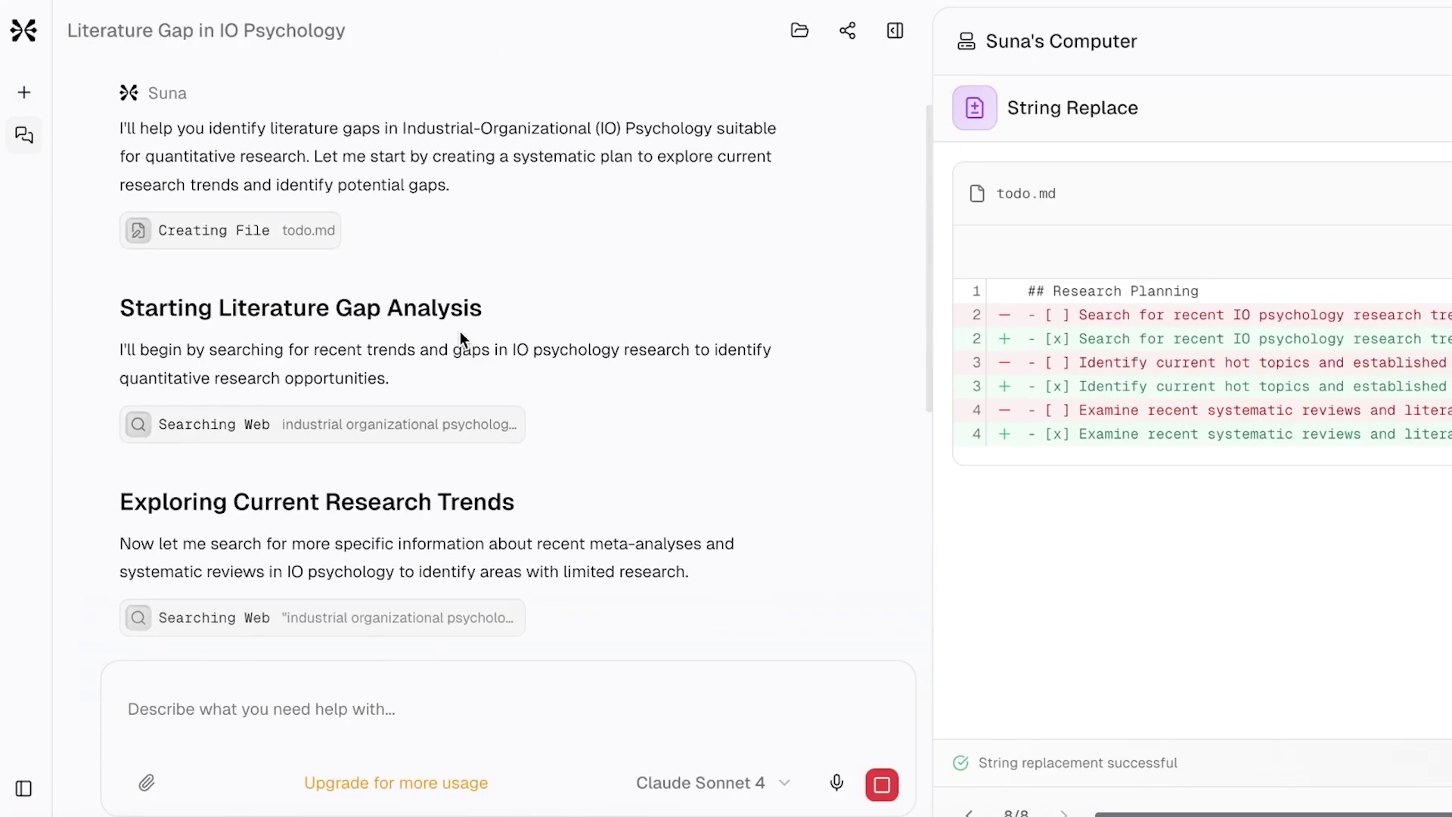
{"action": "scroll", "coordinate": [272, 355], "scroll_direction": "up", "scroll_amount": 1}
{"action": "scroll", "coordinate": [268, 371], "scroll_direction": "down", "scroll_amount": 2}
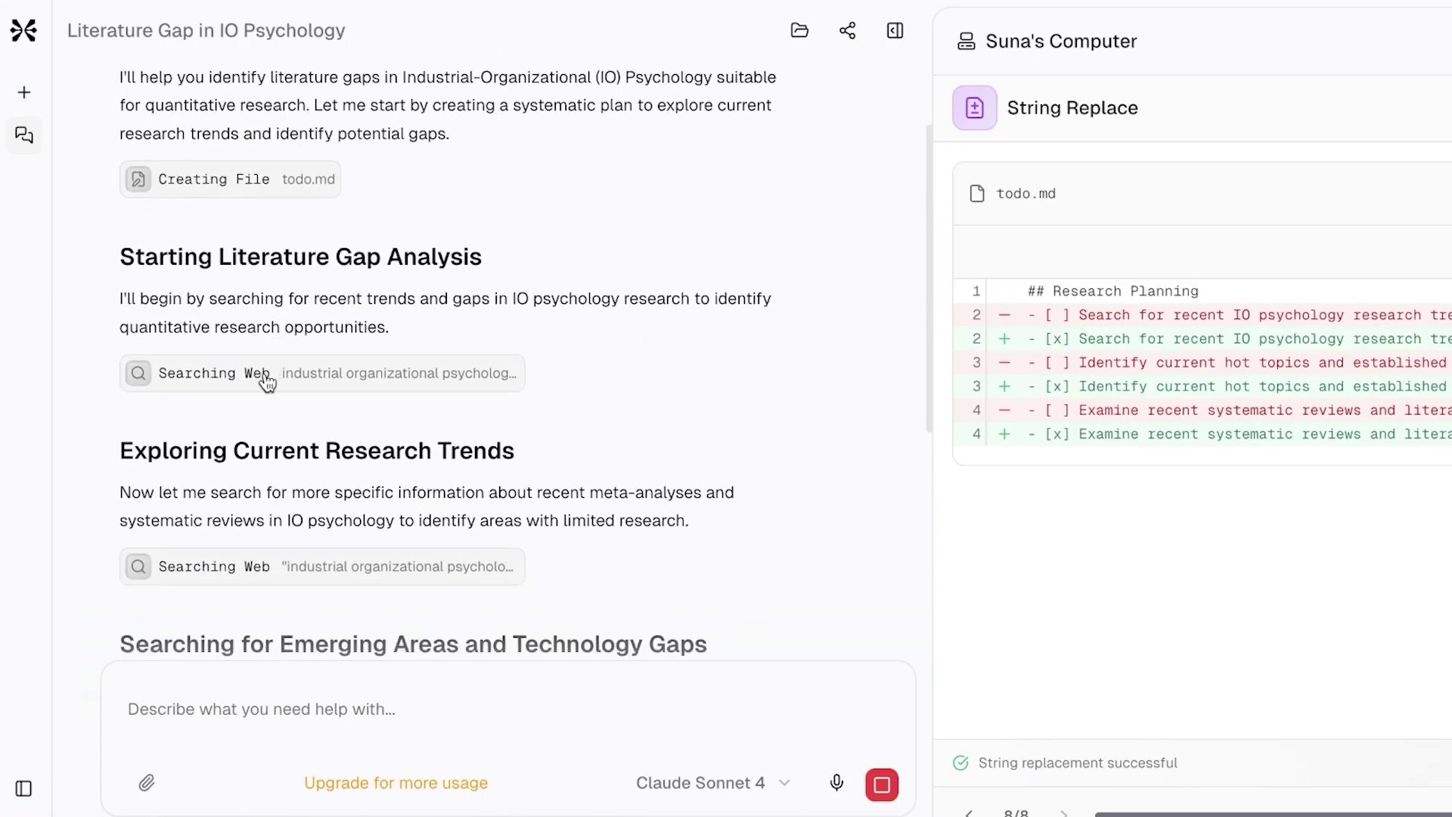
{"action": "left_click", "coordinate": [270, 374]}
{"action": "scroll", "coordinate": [250, 409], "scroll_direction": "down", "scroll_amount": 3}
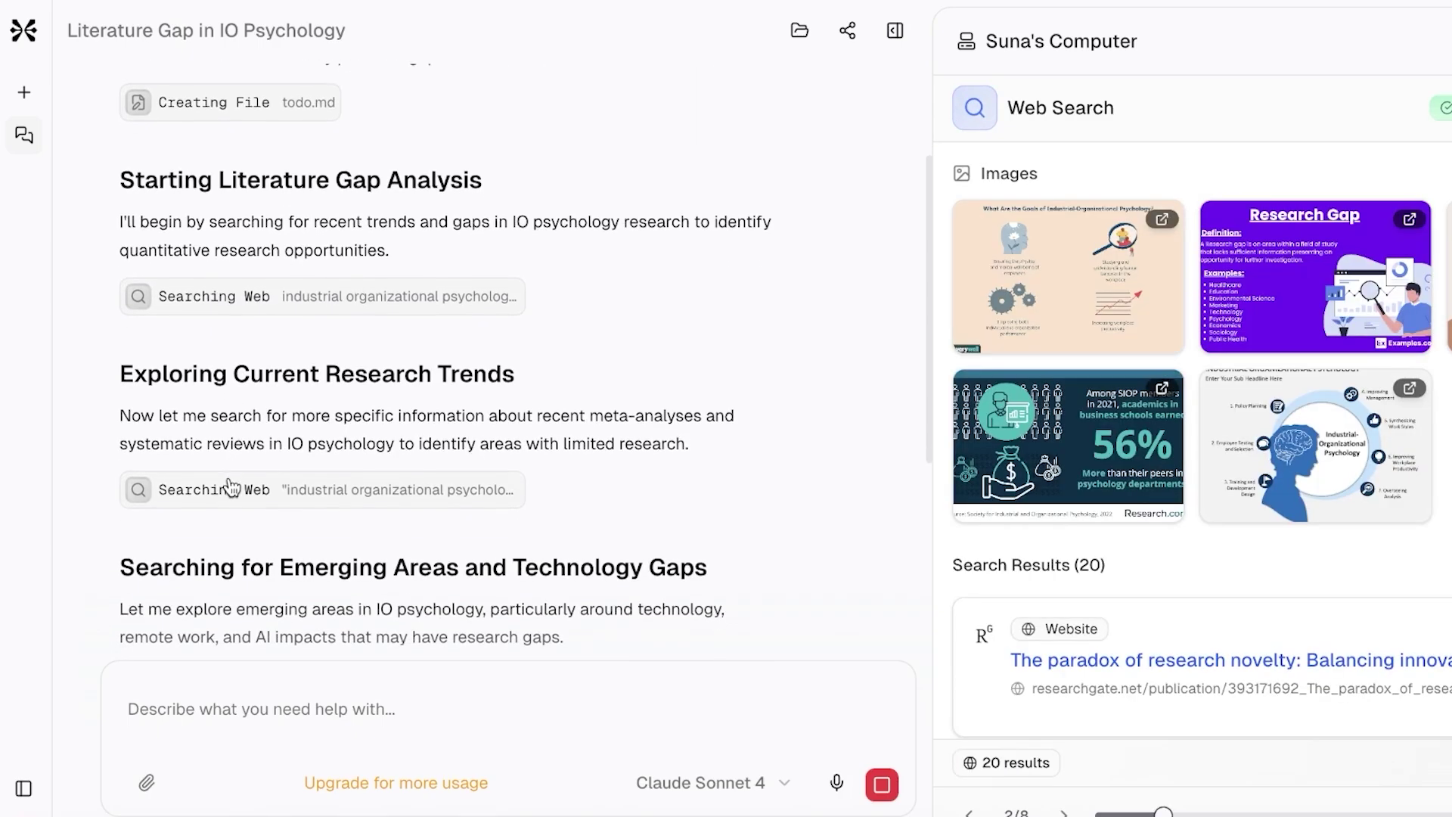
{"action": "scroll", "coordinate": [240, 478], "scroll_direction": "down", "scroll_amount": 10}
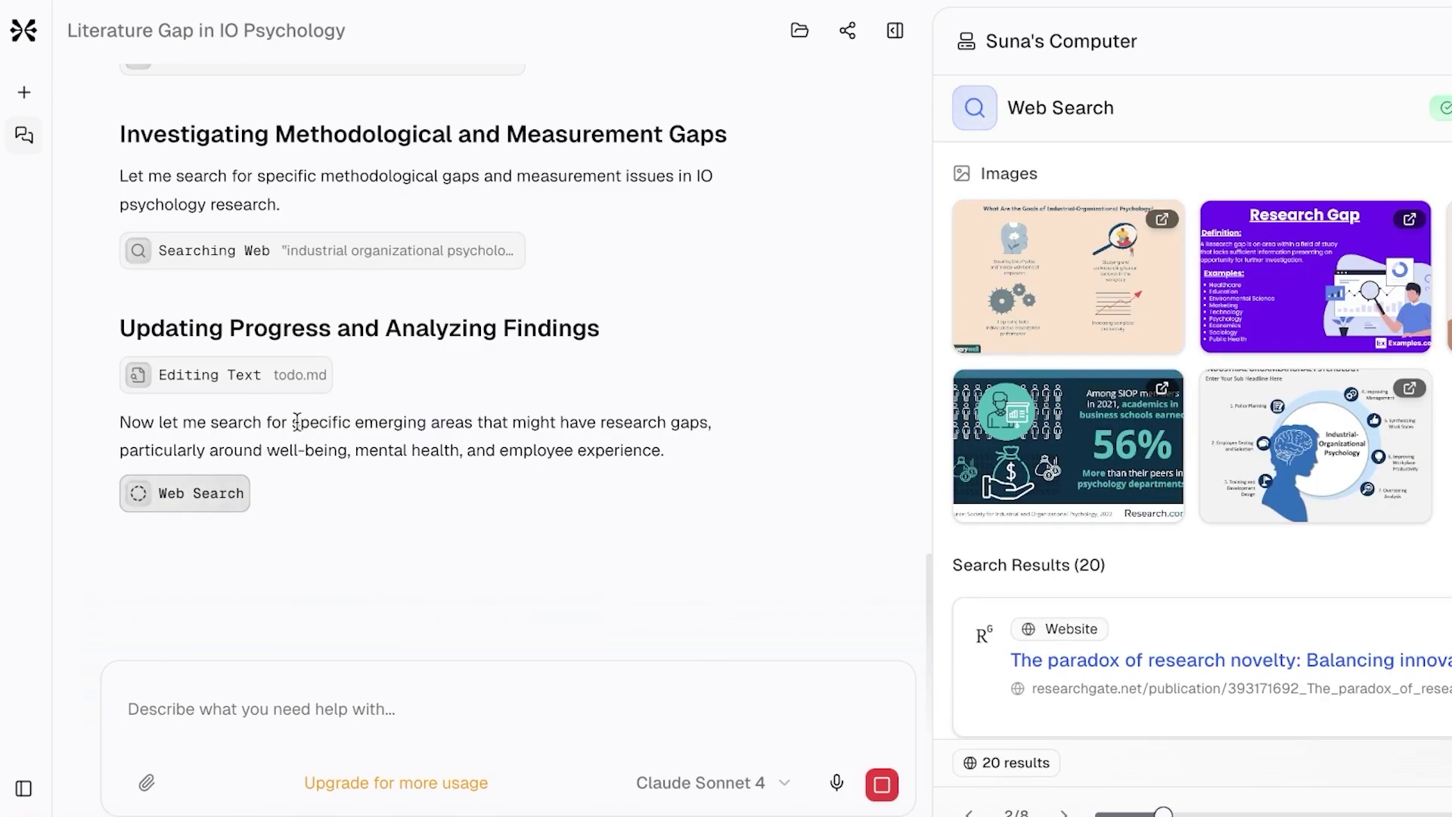
{"action": "scroll", "coordinate": [635, 314], "scroll_direction": "up", "scroll_amount": 5}
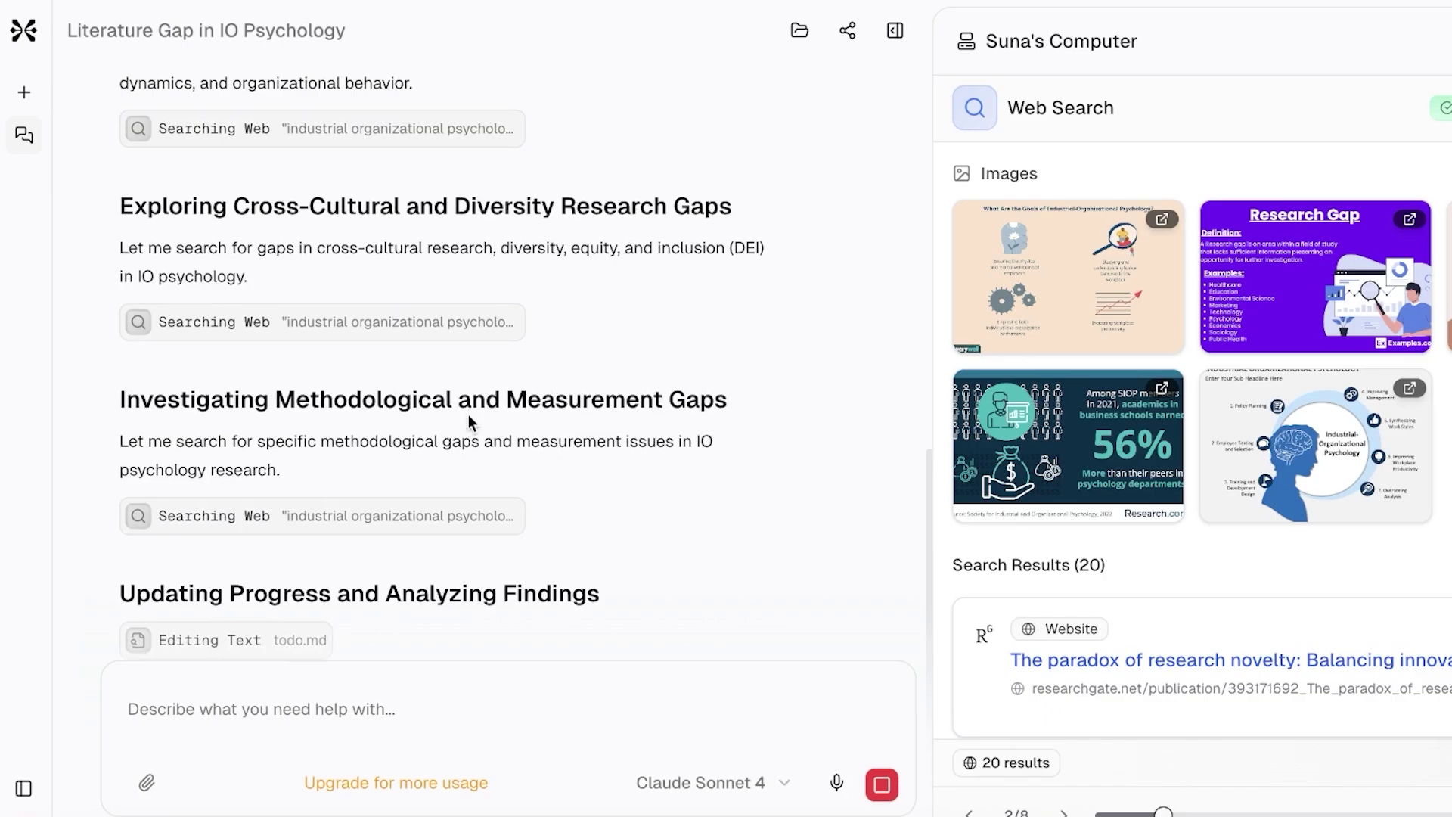
{"action": "scroll", "coordinate": [469, 414], "scroll_direction": "down", "scroll_amount": 1}
{"action": "scroll", "coordinate": [469, 414], "scroll_direction": "down", "scroll_amount": 4}
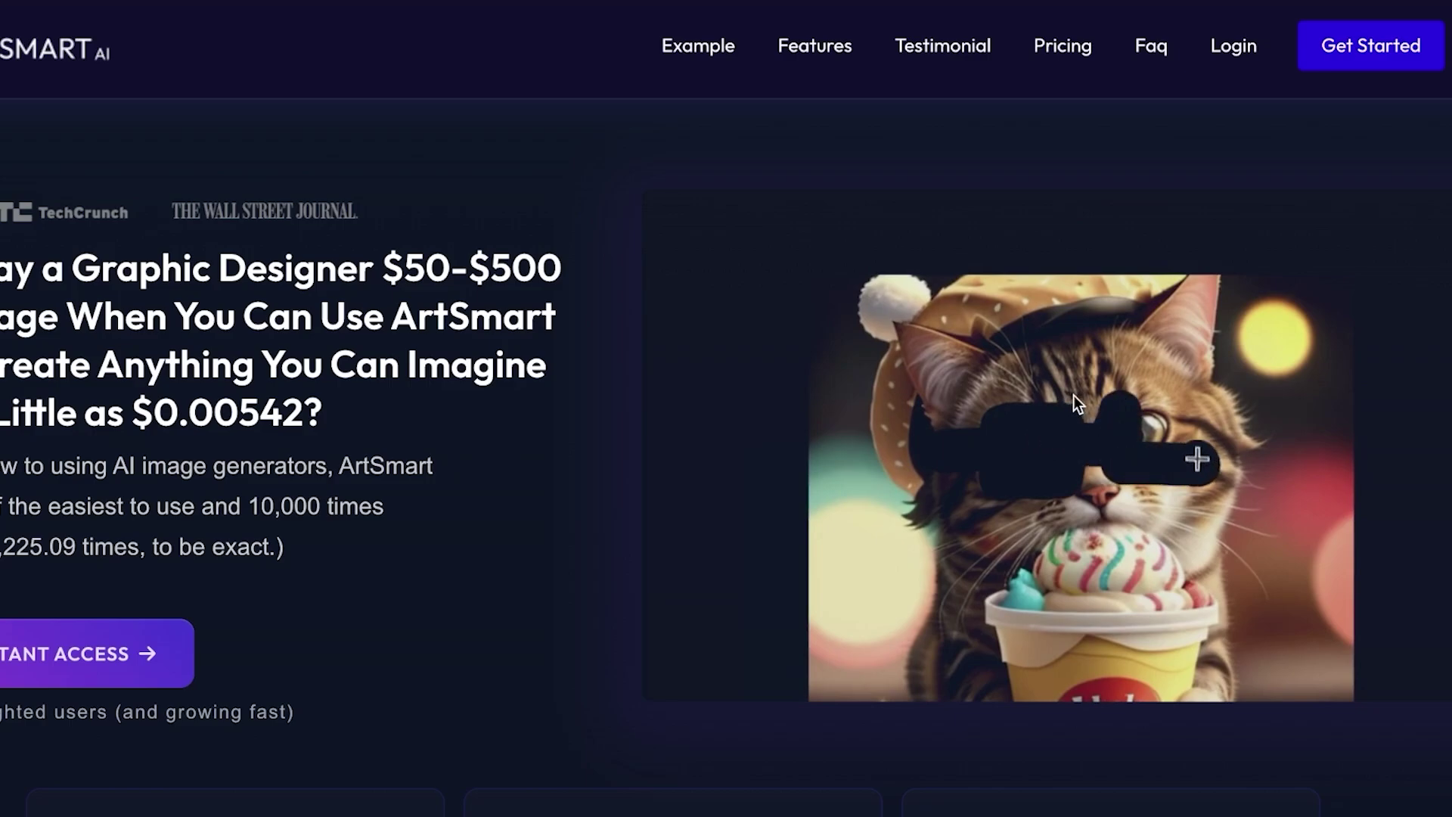
- Scroll the ArtSmart homepage past the demo video and feature cards to the customer testimonials
{"action": "scroll", "coordinate": [1078, 403], "scroll_direction": "down", "scroll_amount": 1}
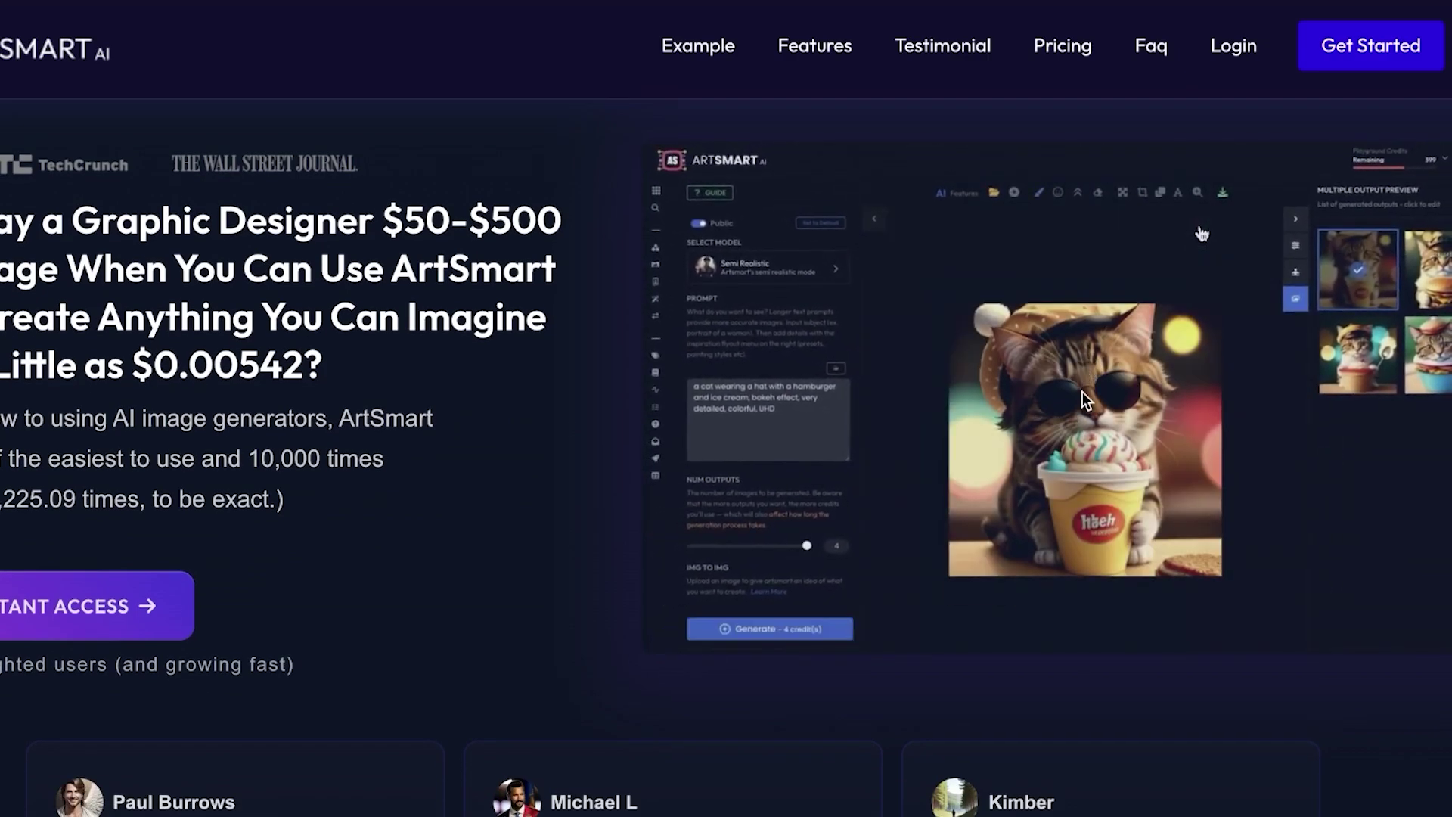
{"action": "scroll", "coordinate": [1097, 389], "scroll_direction": "down", "scroll_amount": 1}
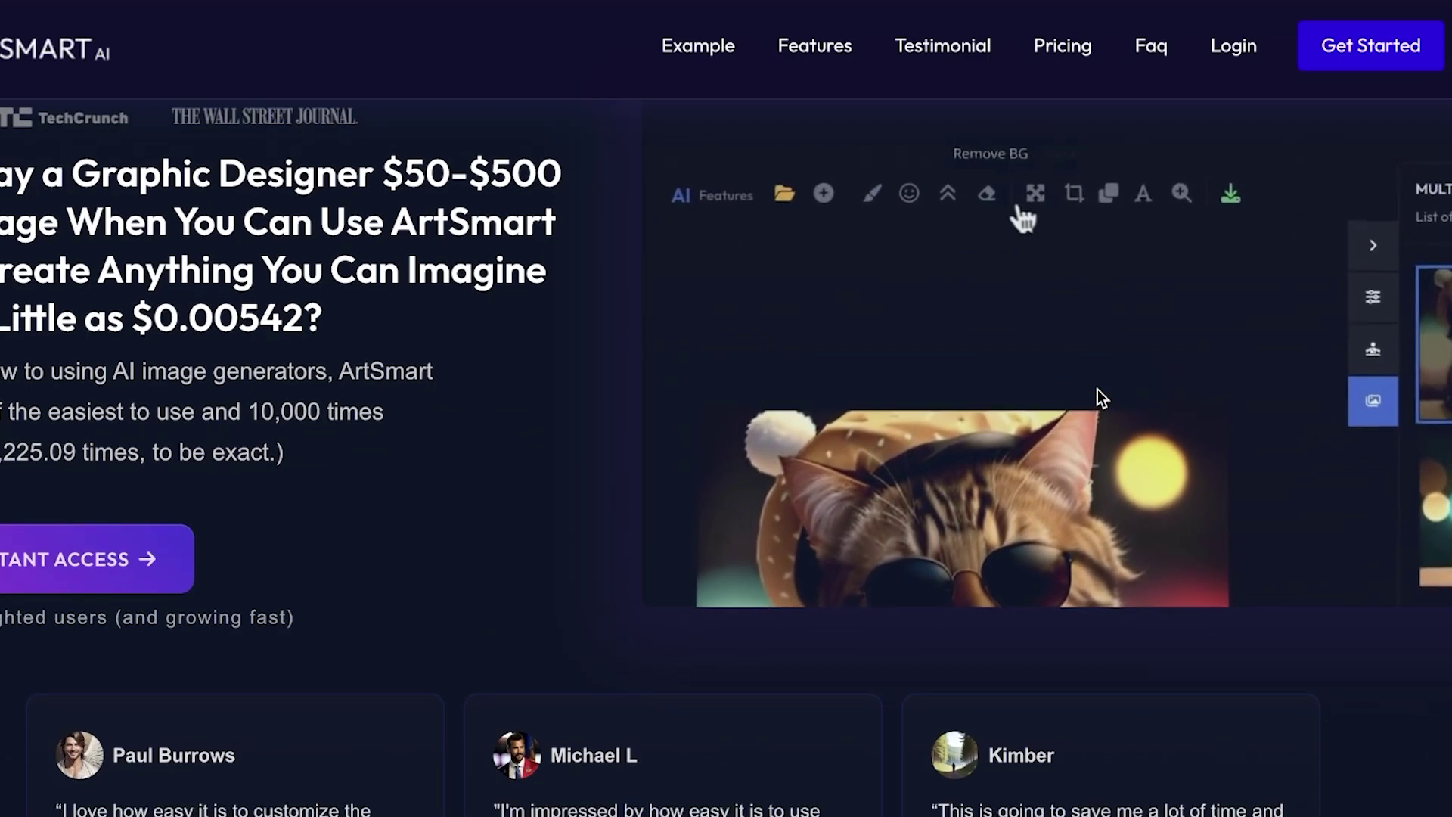
{"action": "scroll", "coordinate": [1099, 391], "scroll_direction": "down", "scroll_amount": 1}
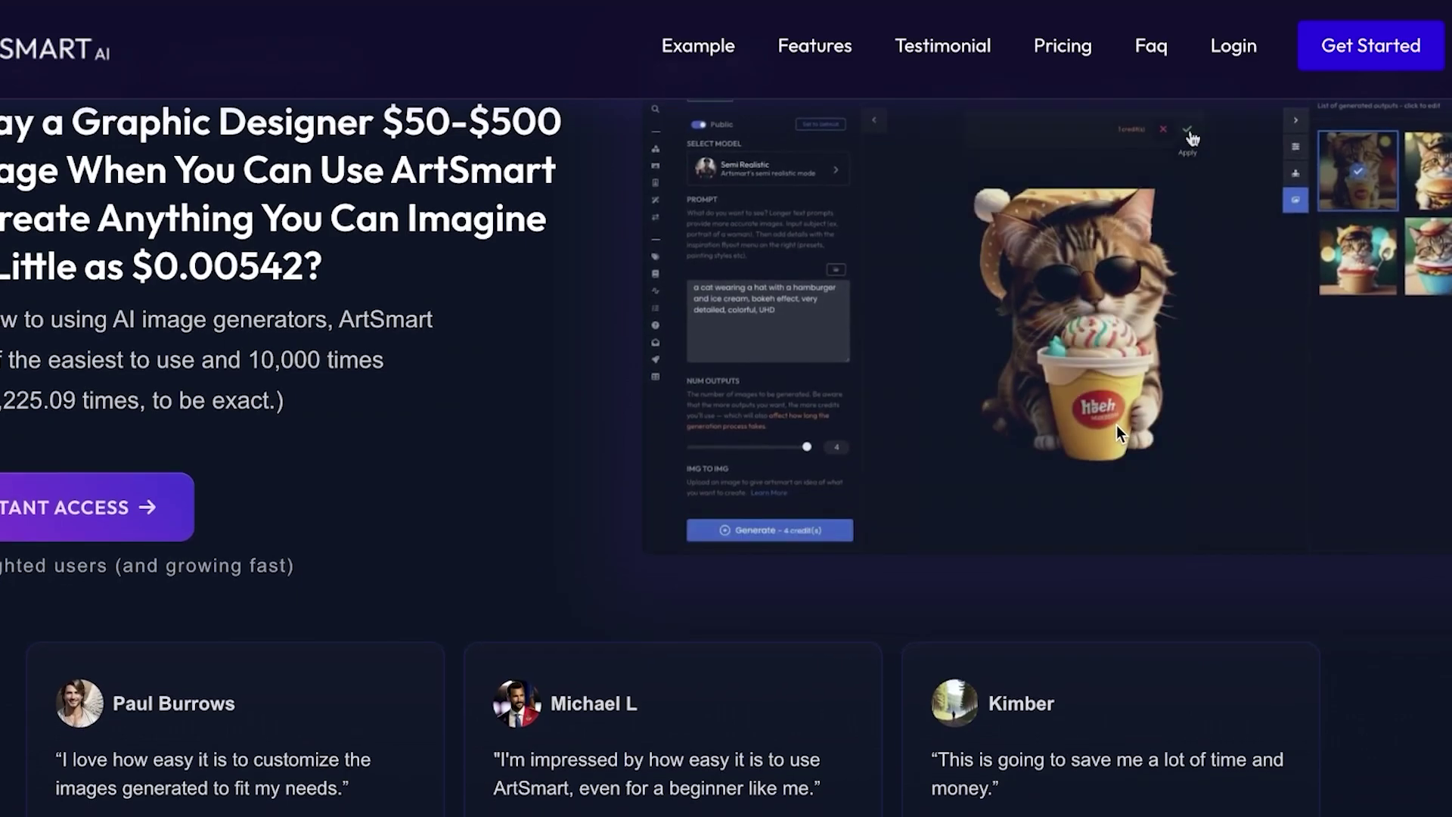
{"action": "scroll", "coordinate": [1118, 425], "scroll_direction": "down", "scroll_amount": 3}
{"action": "scroll", "coordinate": [1115, 425], "scroll_direction": "down", "scroll_amount": 6}
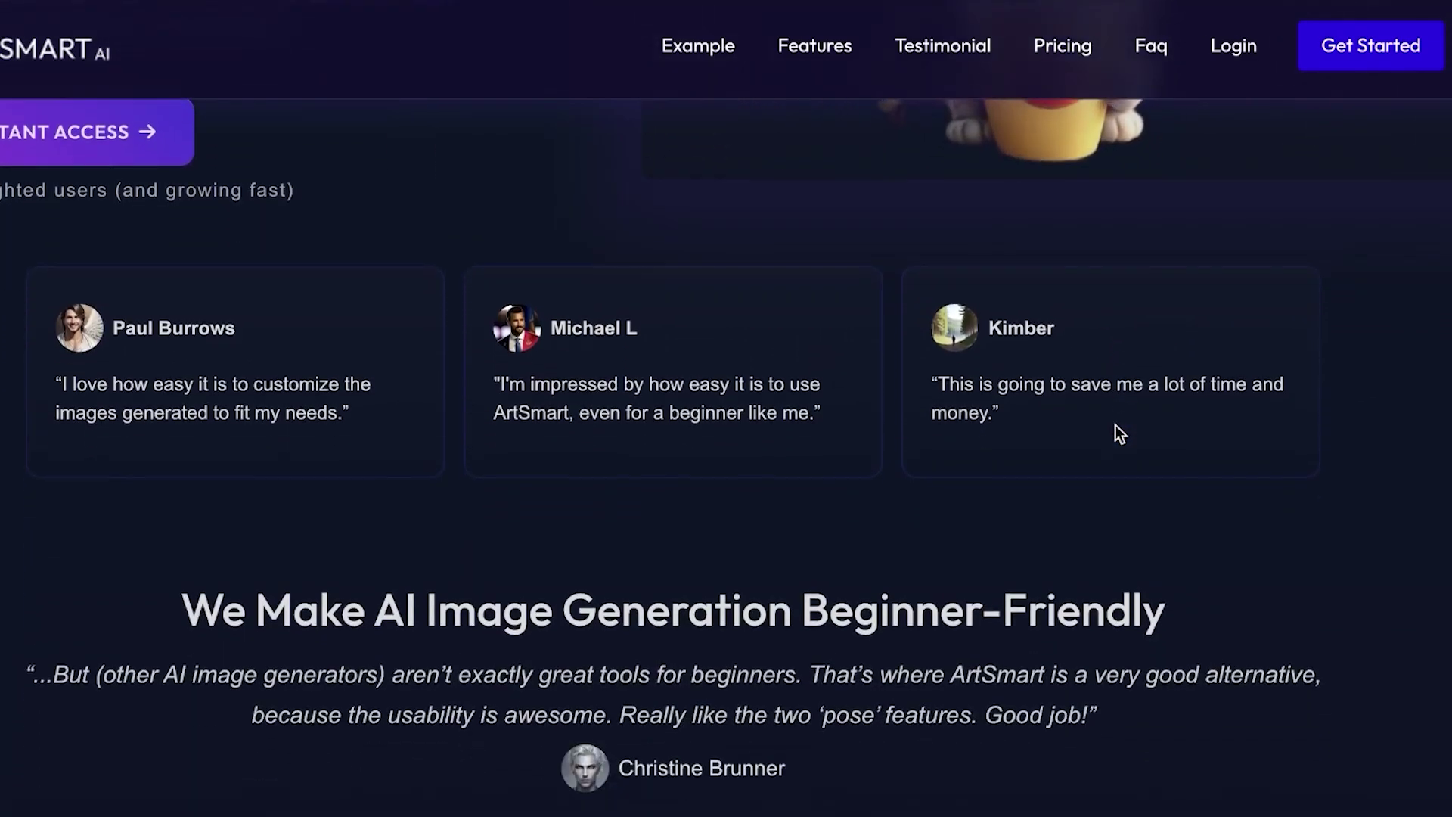
{"action": "scroll", "coordinate": [1132, 438], "scroll_direction": "down", "scroll_amount": 2}
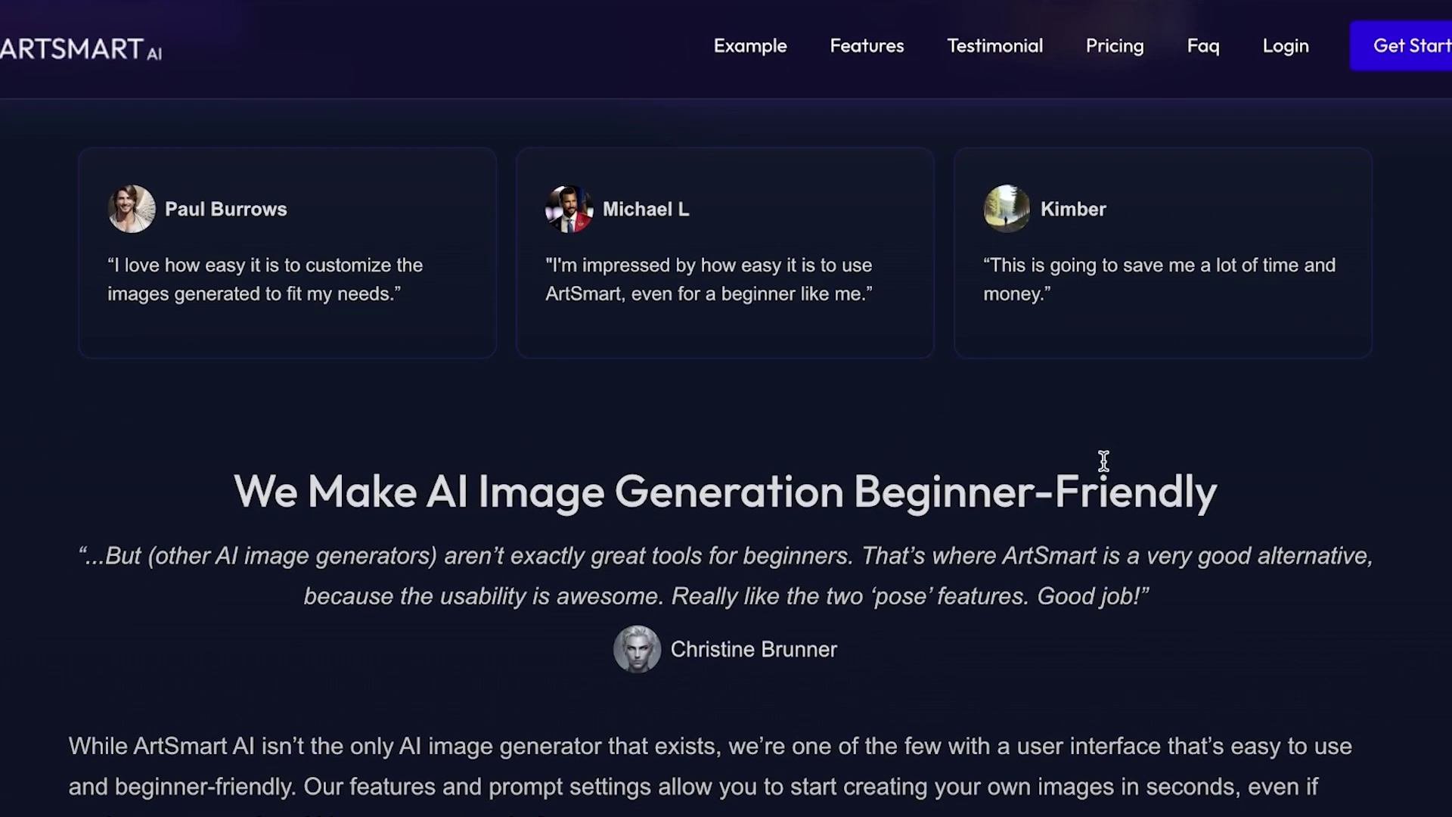
{"action": "scroll", "coordinate": [1105, 462], "scroll_direction": "down", "scroll_amount": 2}
{"action": "scroll", "coordinate": [1105, 461], "scroll_direction": "down", "scroll_amount": 5}
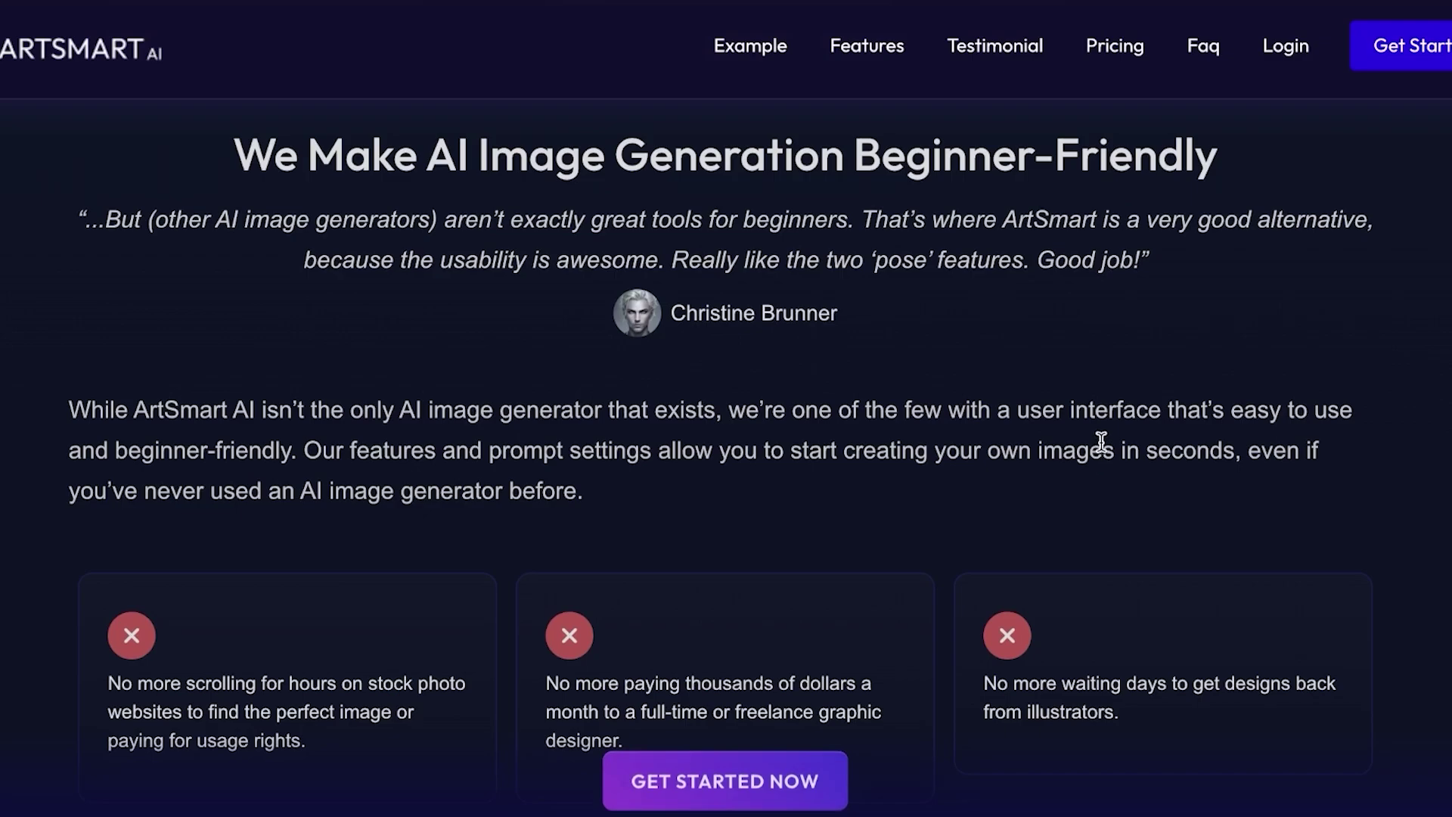
{"action": "scroll", "coordinate": [1191, 70], "scroll_direction": "down", "scroll_amount": 15}
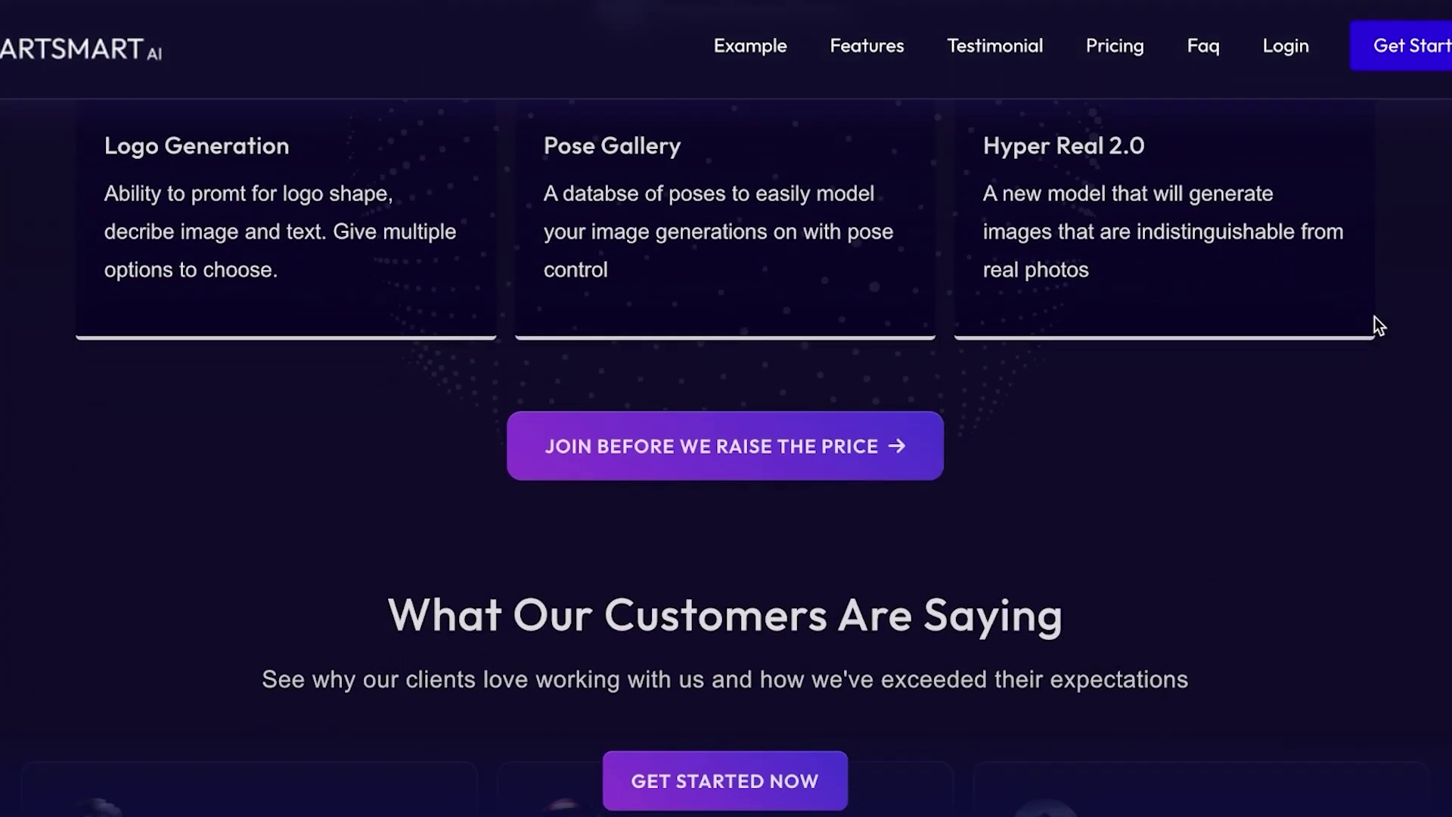
{"action": "scroll", "coordinate": [1373, 318], "scroll_direction": "up", "scroll_amount": 5}
{"action": "left_click", "coordinate": [1135, 55]}
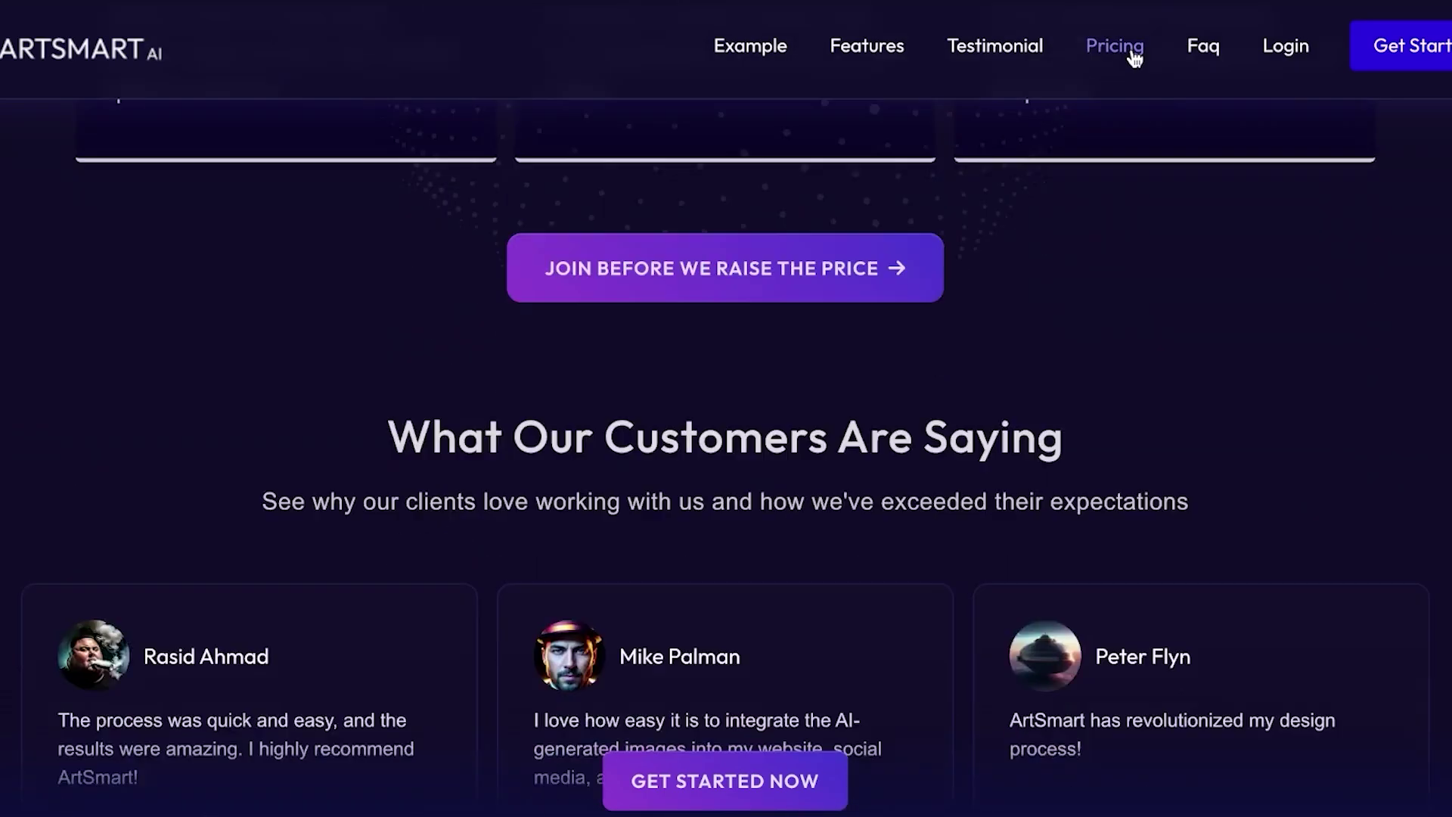
- Switch ArtSmart pricing to monthly billing ($19, $29, $39) and scroll to the credits list
{"action": "scroll", "coordinate": [363, 374], "scroll_direction": "down", "scroll_amount": 2}
{"action": "scroll", "coordinate": [88, 434], "scroll_direction": "down", "scroll_amount": 1}
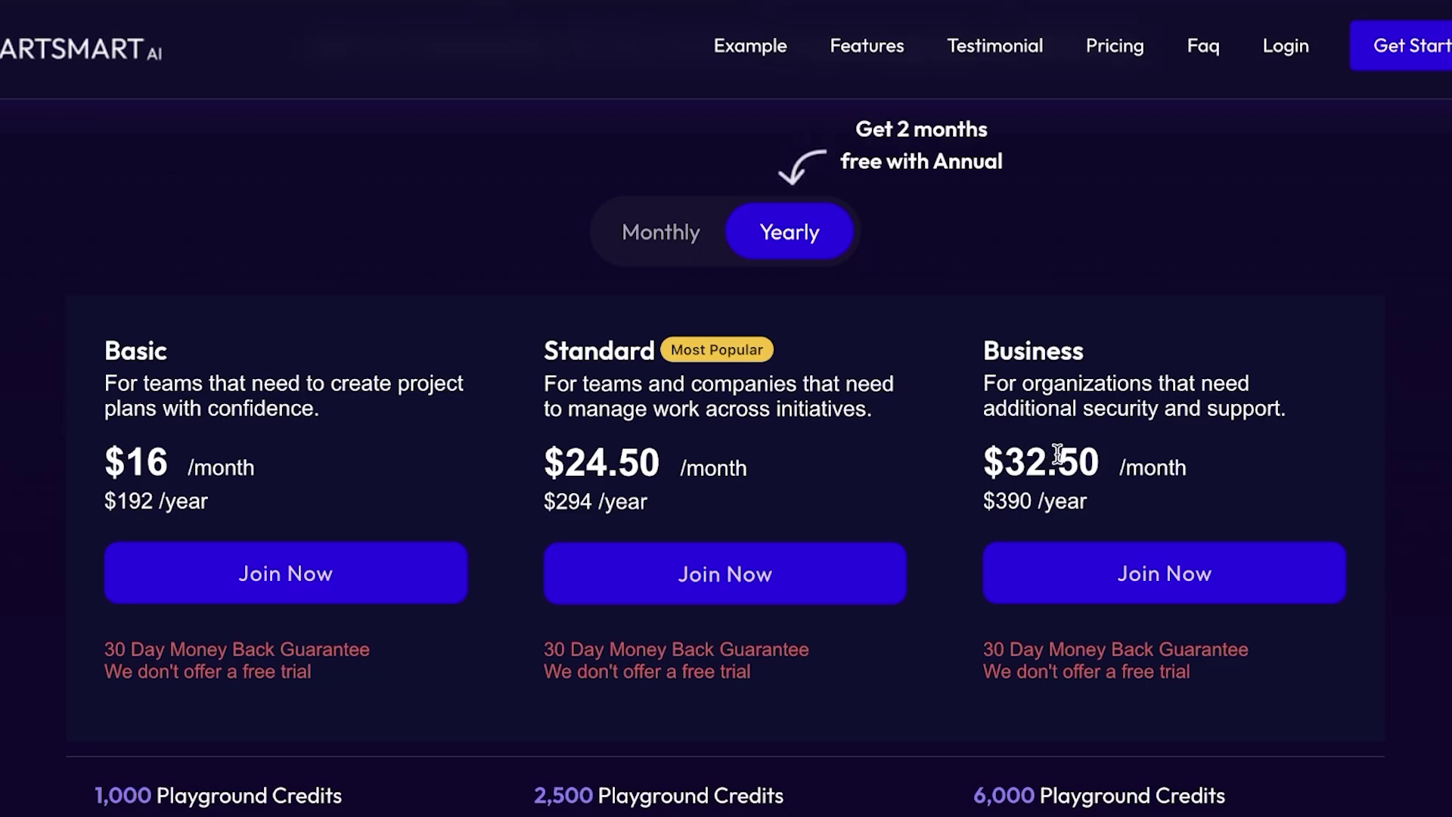
{"action": "scroll", "coordinate": [1059, 453], "scroll_direction": "up", "scroll_amount": 1}
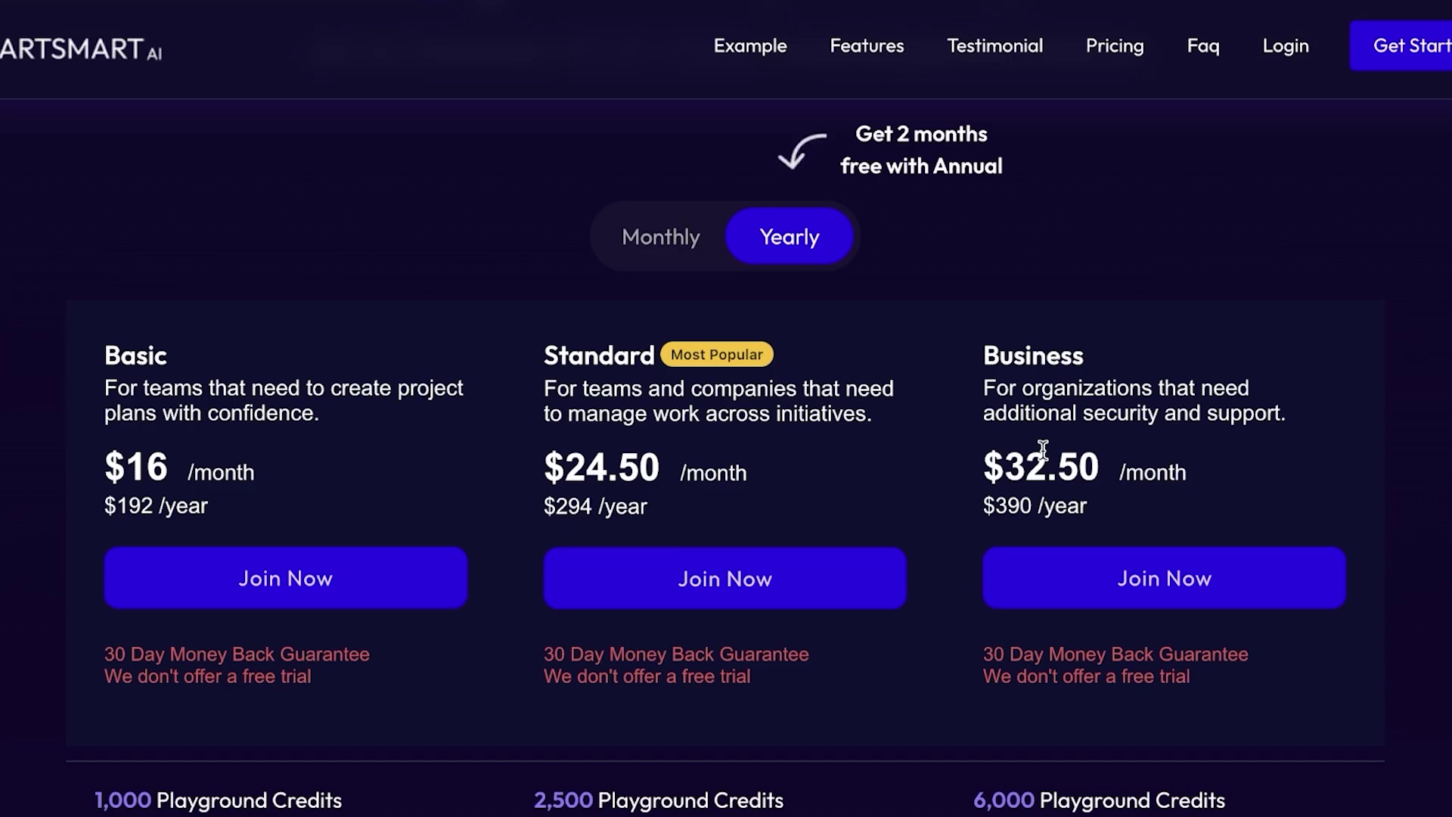
{"action": "left_click", "coordinate": [658, 237]}
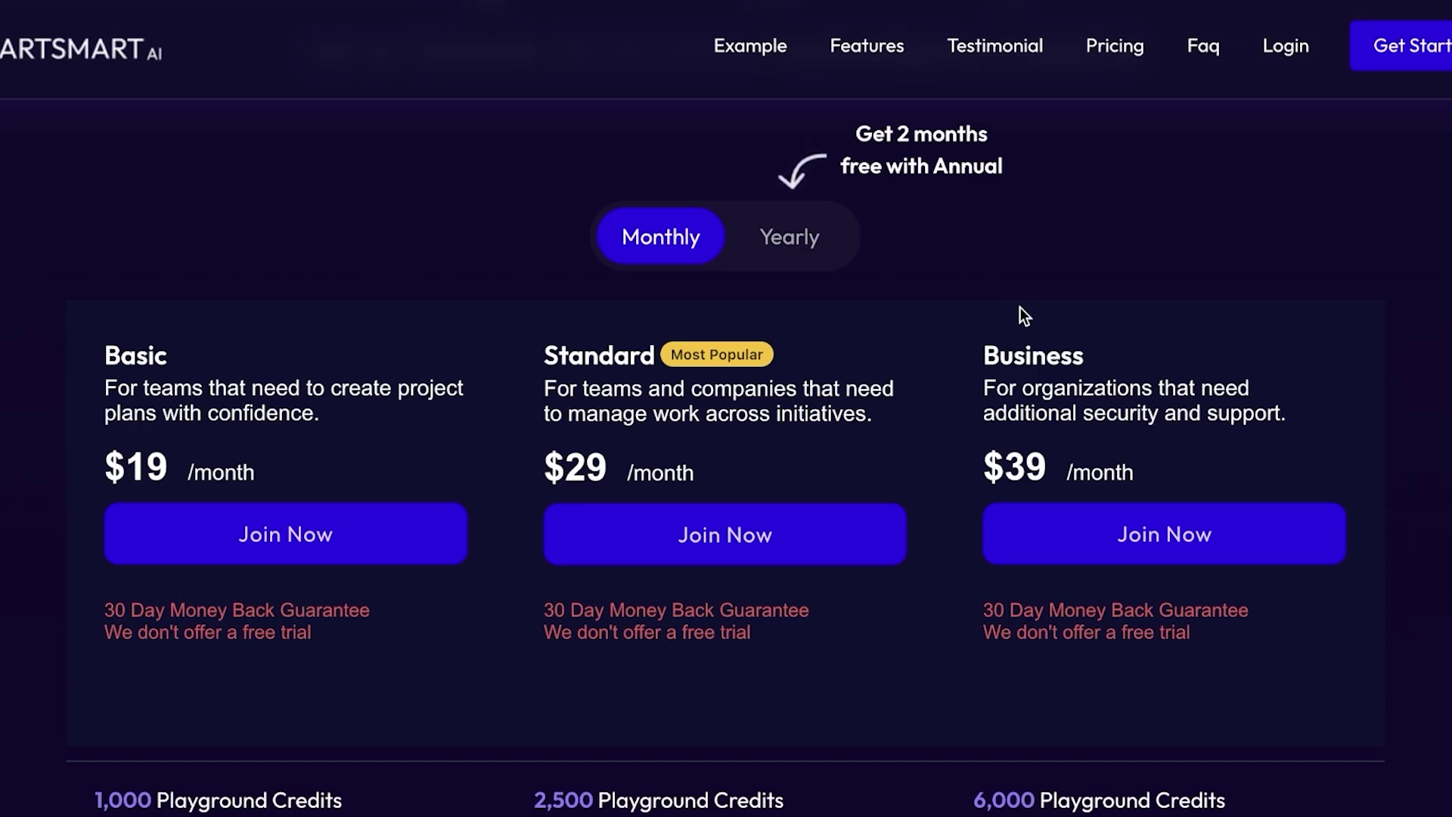
{"action": "scroll", "coordinate": [1020, 307], "scroll_direction": "down", "scroll_amount": 7}
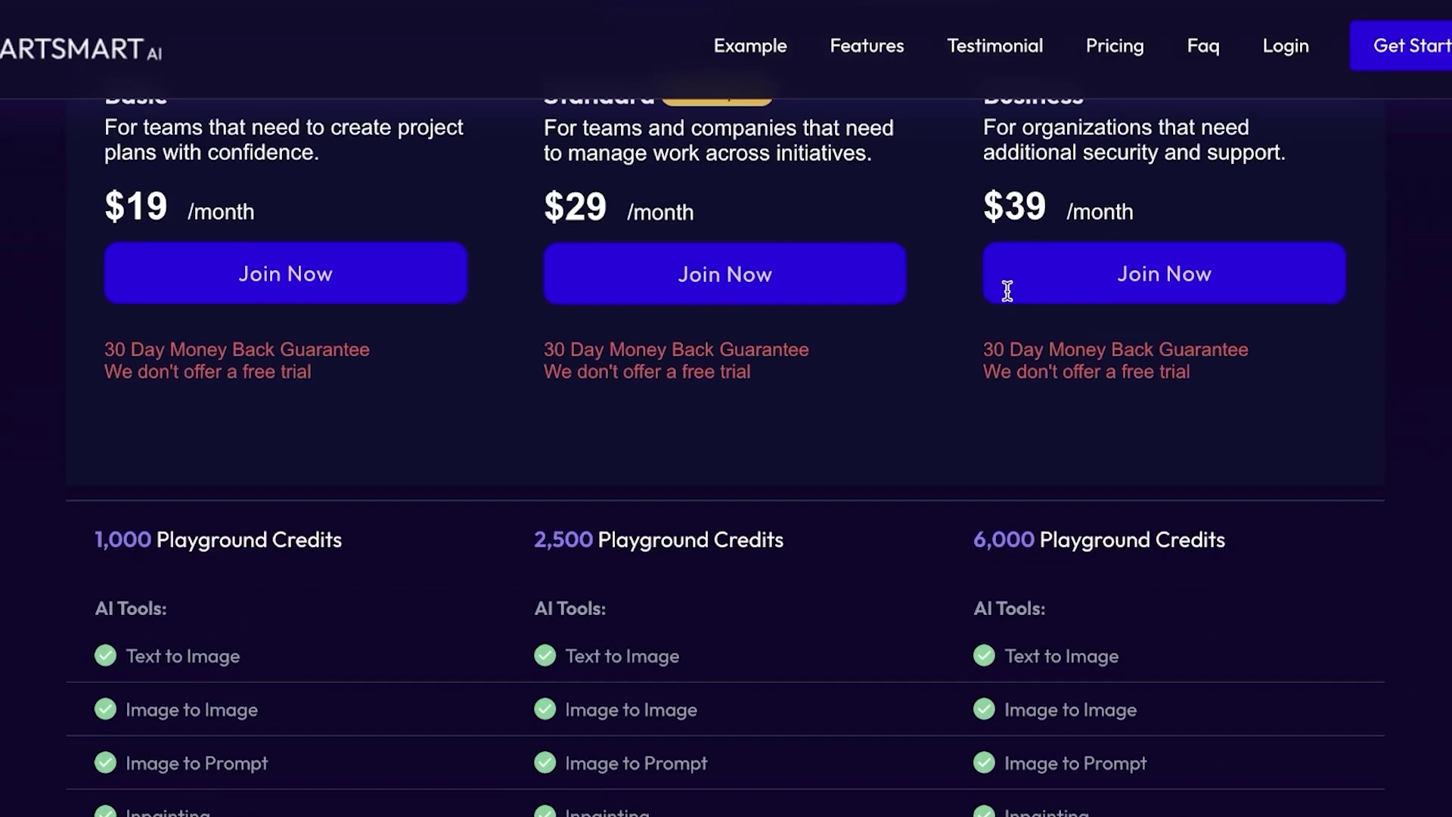
{"action": "scroll", "coordinate": [1018, 298], "scroll_direction": "up", "scroll_amount": 20}
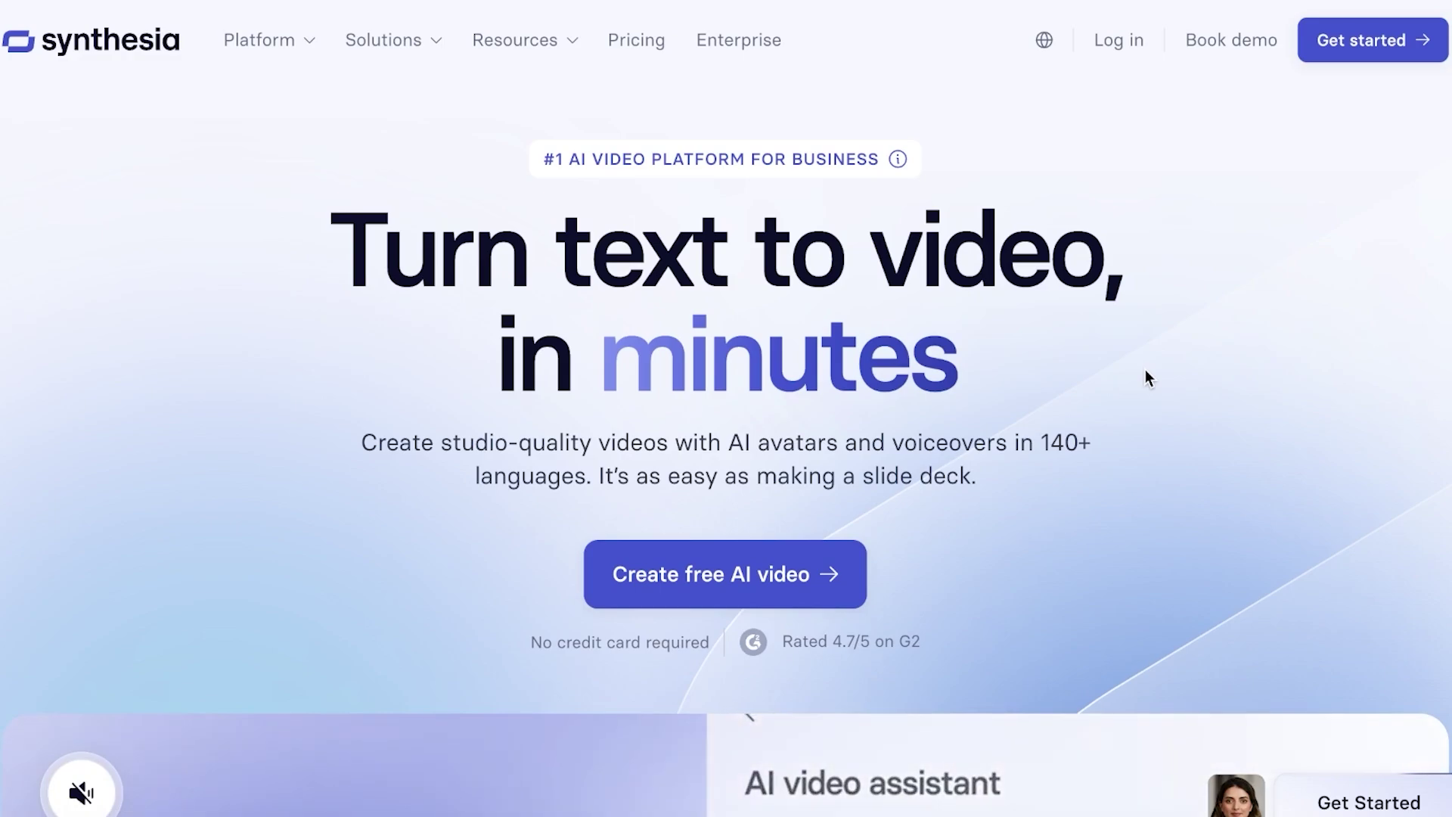
- Scroll through the Synthesia homepage's avatar video showcase
{"action": "scroll", "coordinate": [1137, 374], "scroll_direction": "down", "scroll_amount": 1}
{"action": "scroll", "coordinate": [1136, 370], "scroll_direction": "up", "scroll_amount": 2}
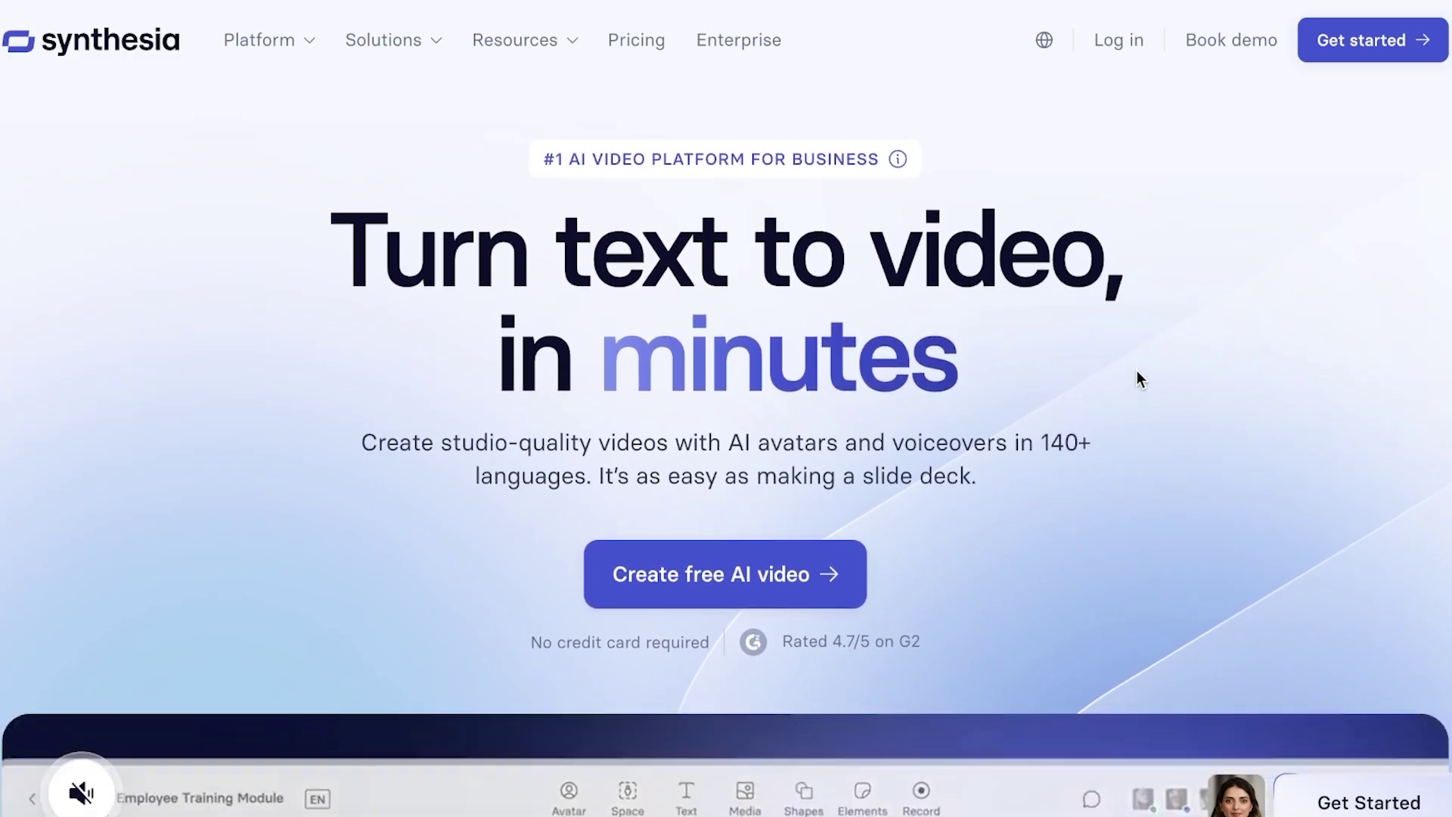
{"action": "scroll", "coordinate": [1134, 375], "scroll_direction": "down", "scroll_amount": 1}
{"action": "scroll", "coordinate": [1134, 375], "scroll_direction": "down", "scroll_amount": 1}
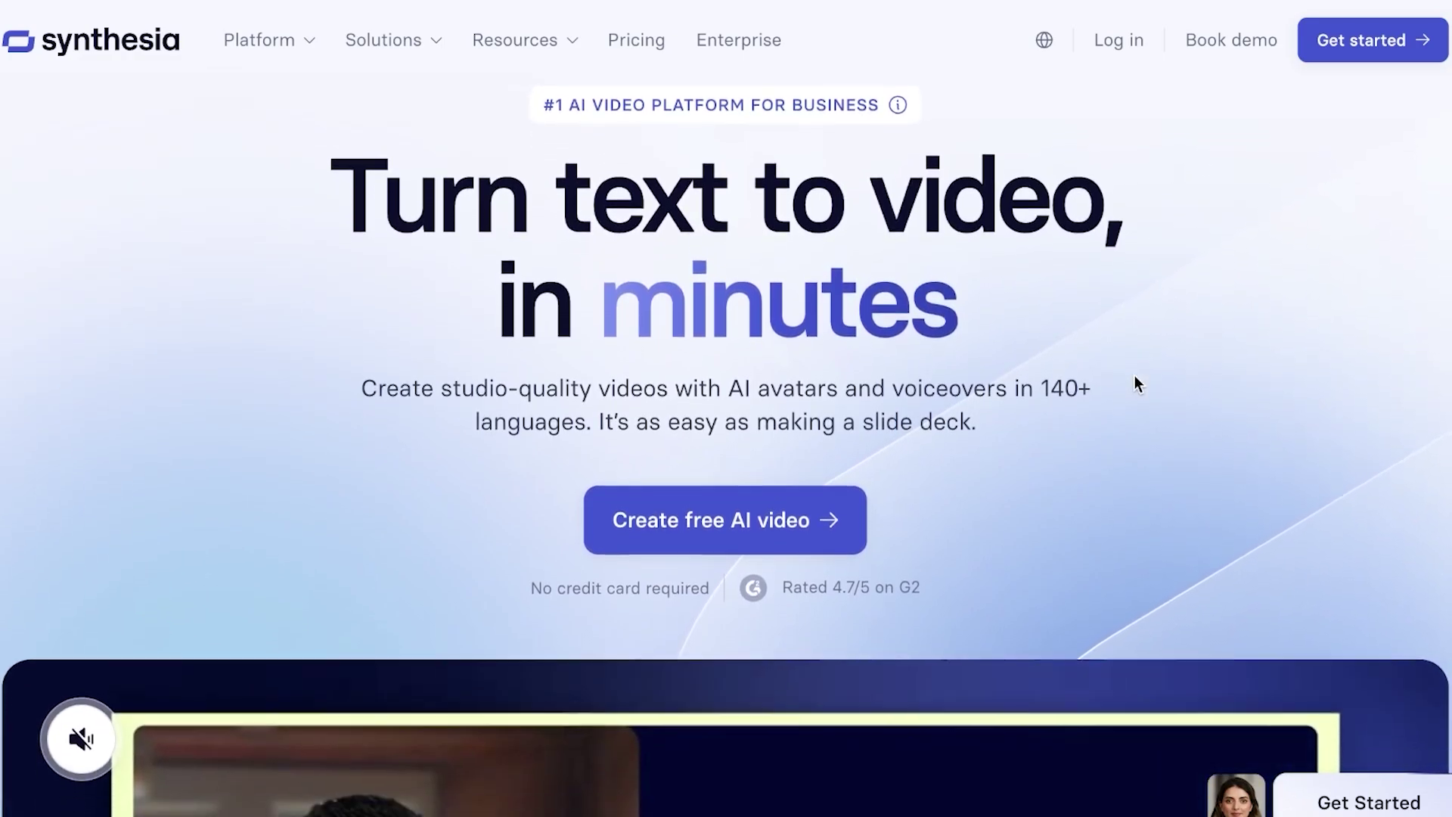
{"action": "scroll", "coordinate": [1136, 375], "scroll_direction": "down", "scroll_amount": 3}
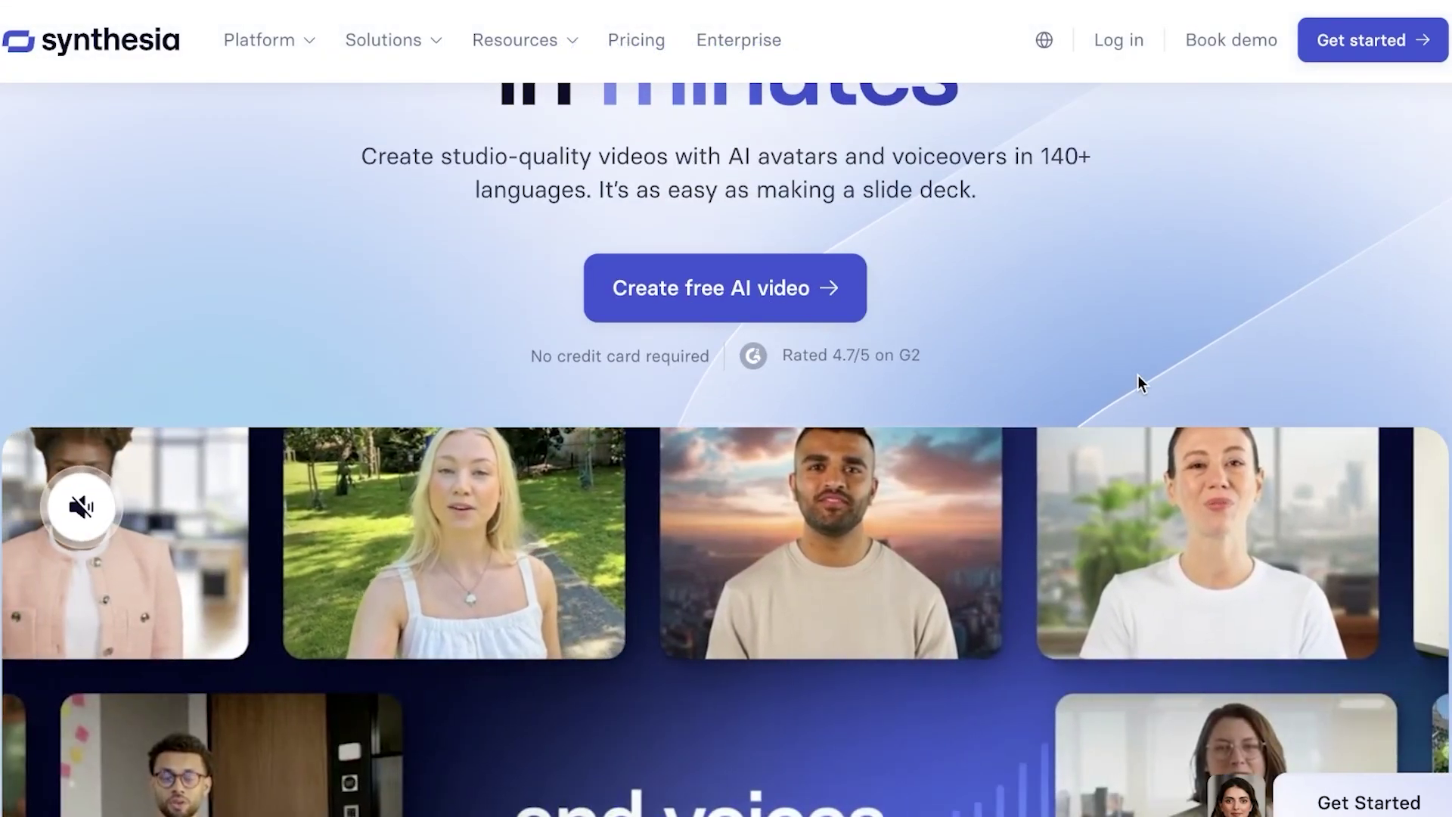
{"action": "scroll", "coordinate": [1133, 378], "scroll_direction": "down", "scroll_amount": 1}
{"action": "scroll", "coordinate": [1133, 379], "scroll_direction": "down", "scroll_amount": 3}
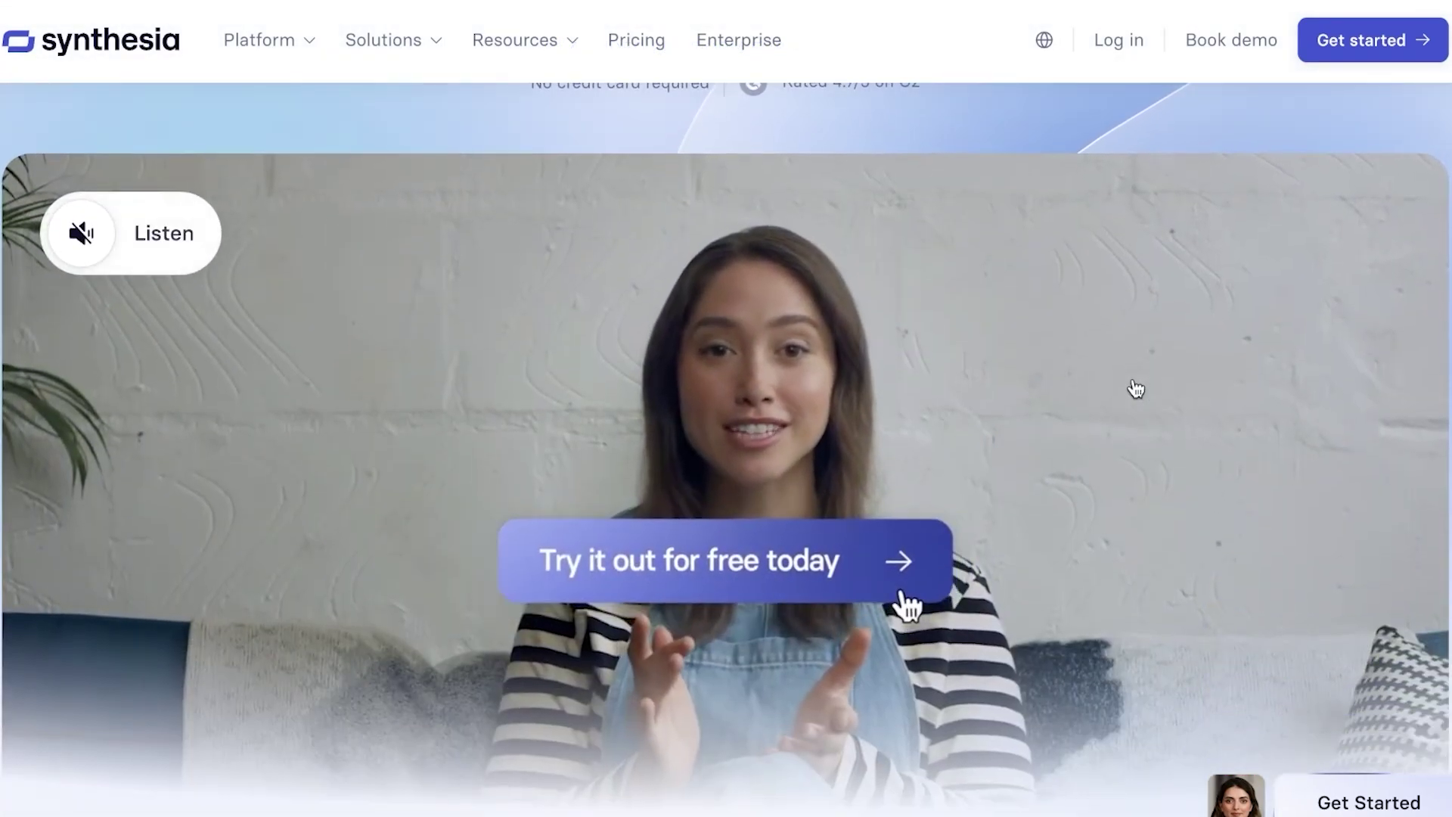
{"action": "scroll", "coordinate": [1135, 388], "scroll_direction": "down", "scroll_amount": 1}
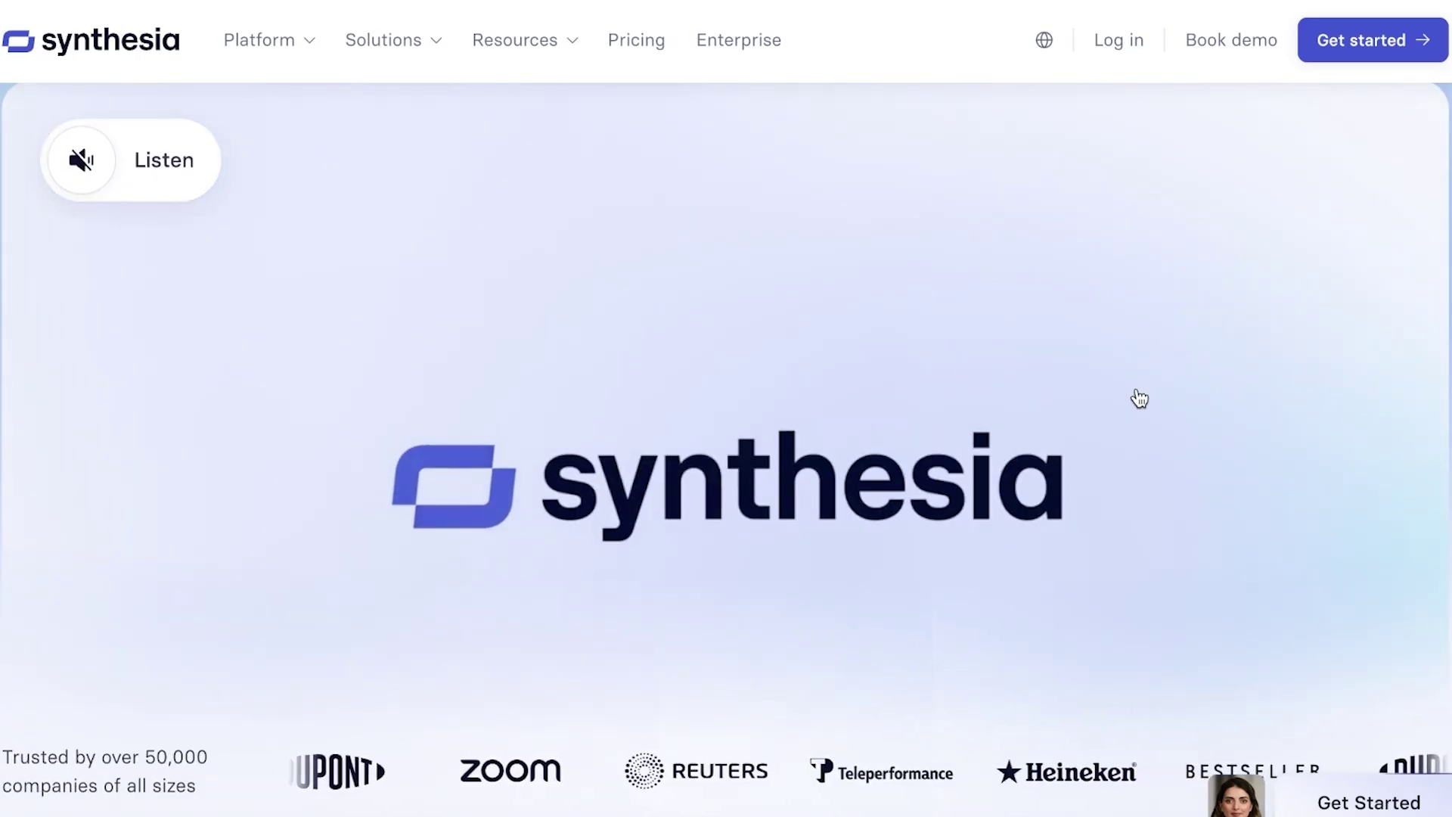
{"action": "scroll", "coordinate": [1137, 399], "scroll_direction": "down", "scroll_amount": 1}
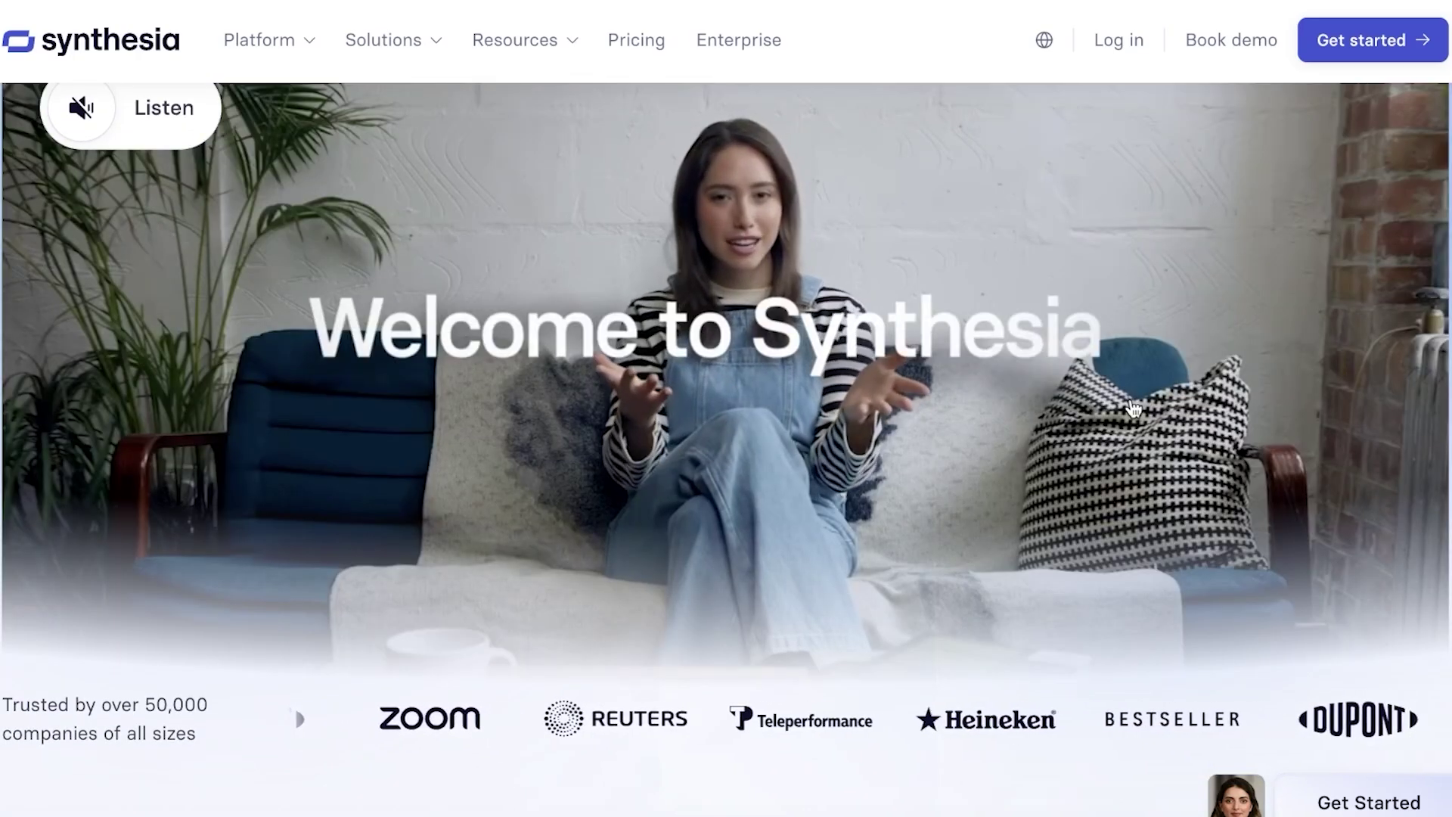
{"action": "scroll", "coordinate": [1138, 405], "scroll_direction": "down", "scroll_amount": 3}
{"action": "scroll", "coordinate": [1138, 393], "scroll_direction": "down", "scroll_amount": 1}
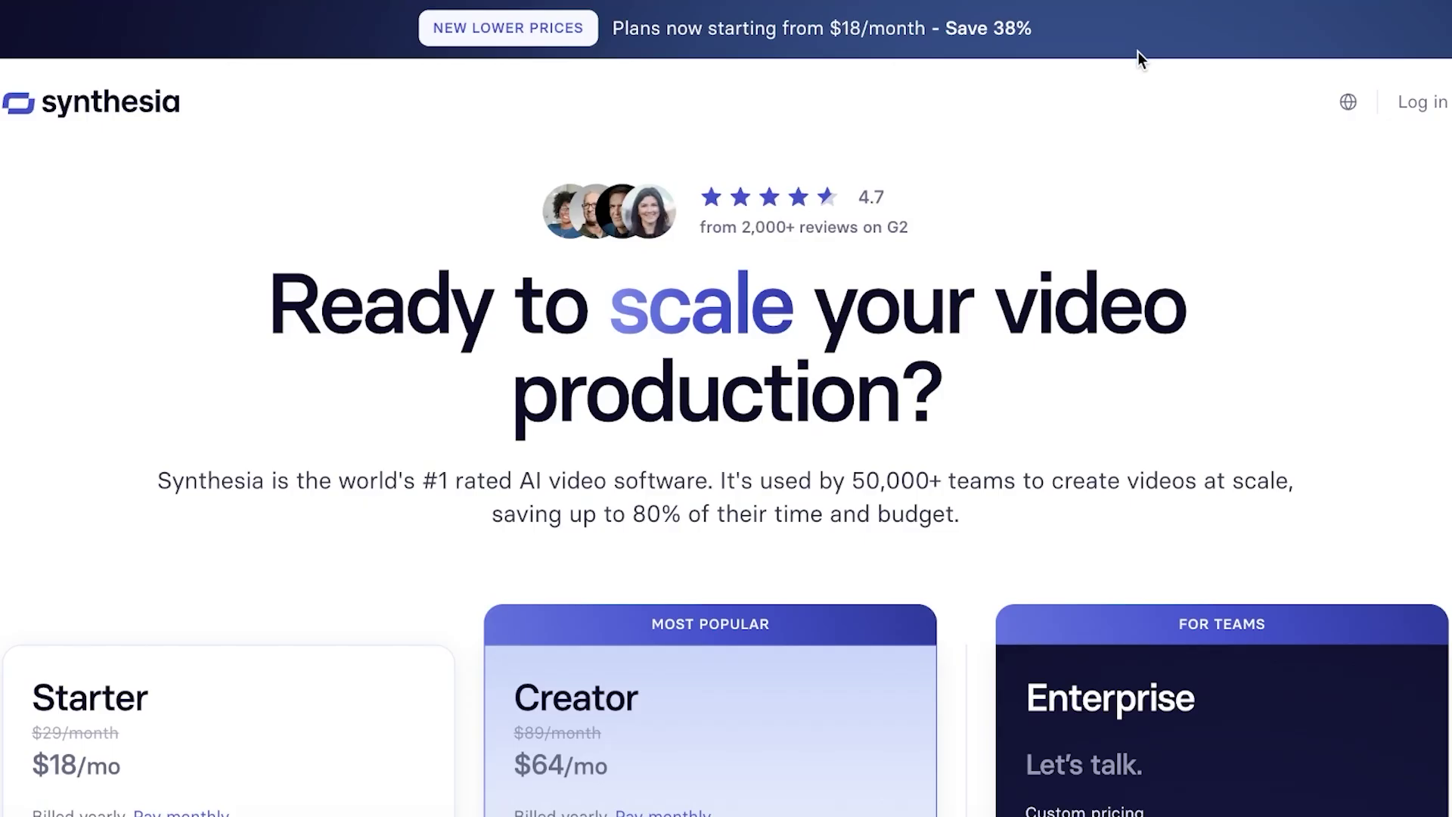
{"action": "scroll", "coordinate": [1072, 206], "scroll_direction": "down", "scroll_amount": 3}
{"action": "scroll", "coordinate": [1074, 196], "scroll_direction": "up", "scroll_amount": 3}
- Continue signing in to synthesia.io with the first listed Google account
{"action": "left_click", "coordinate": [1429, 103]}
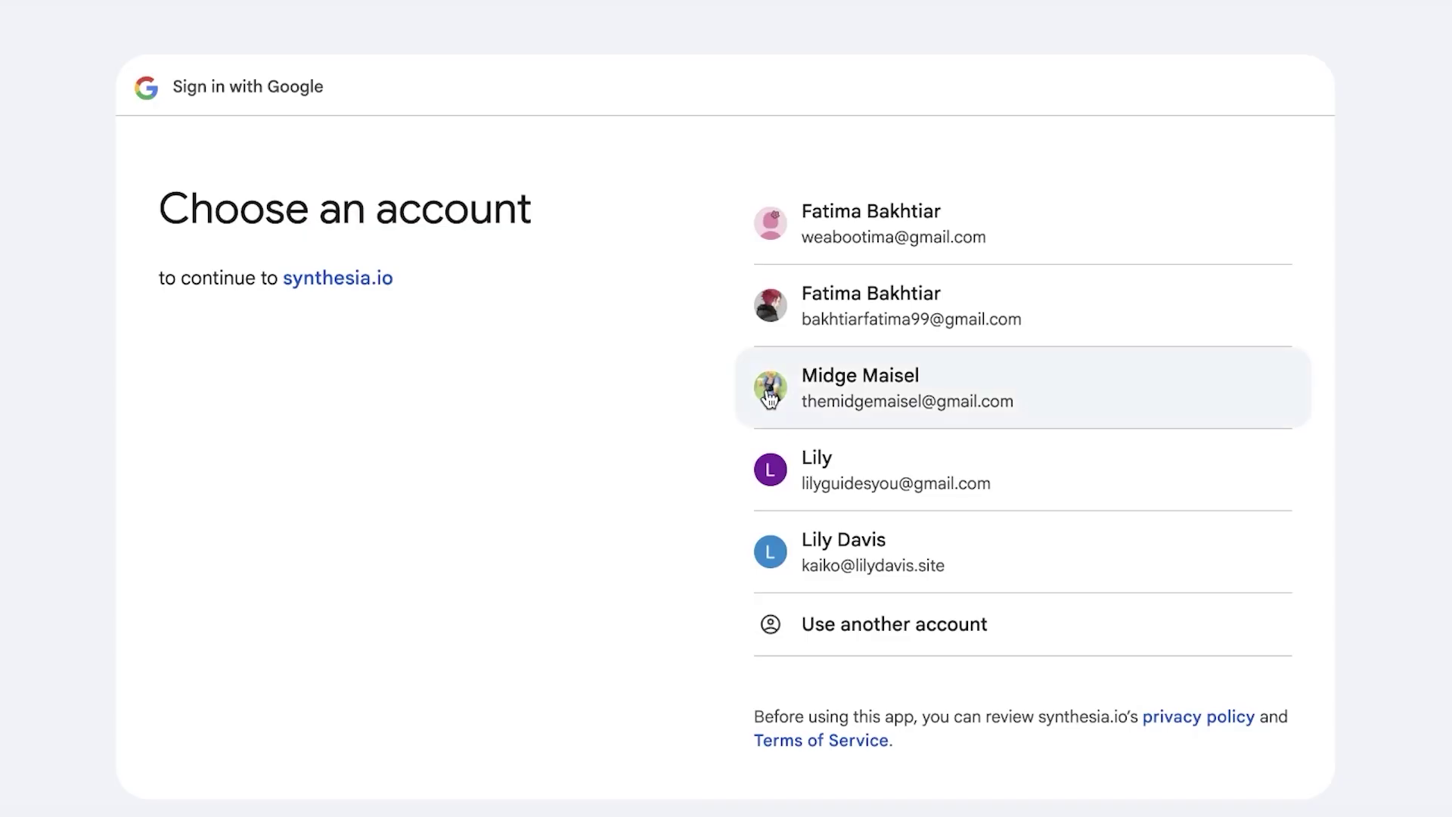
{"action": "left_click", "coordinate": [859, 256]}
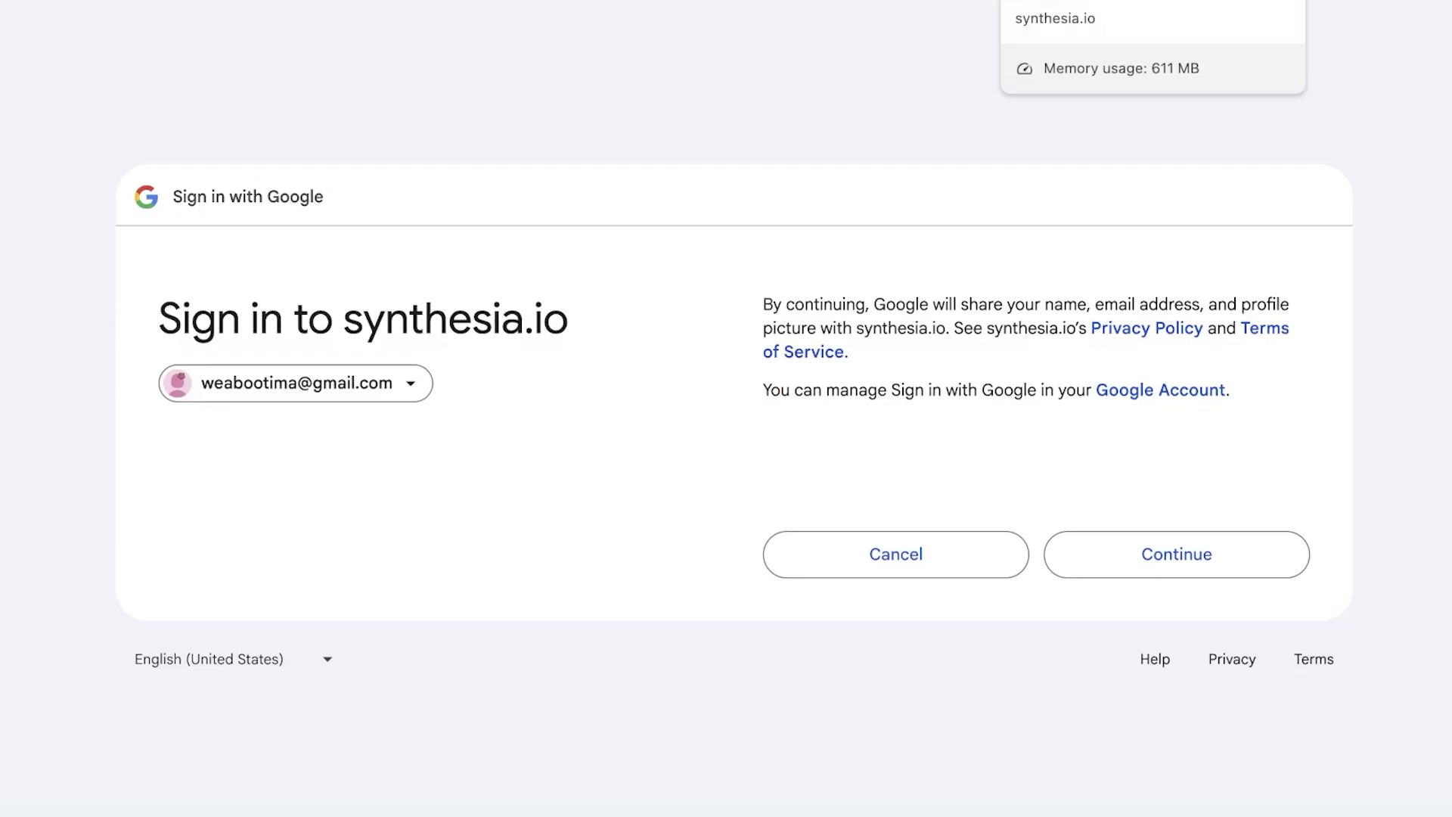
{"action": "left_click", "coordinate": [1168, 559]}
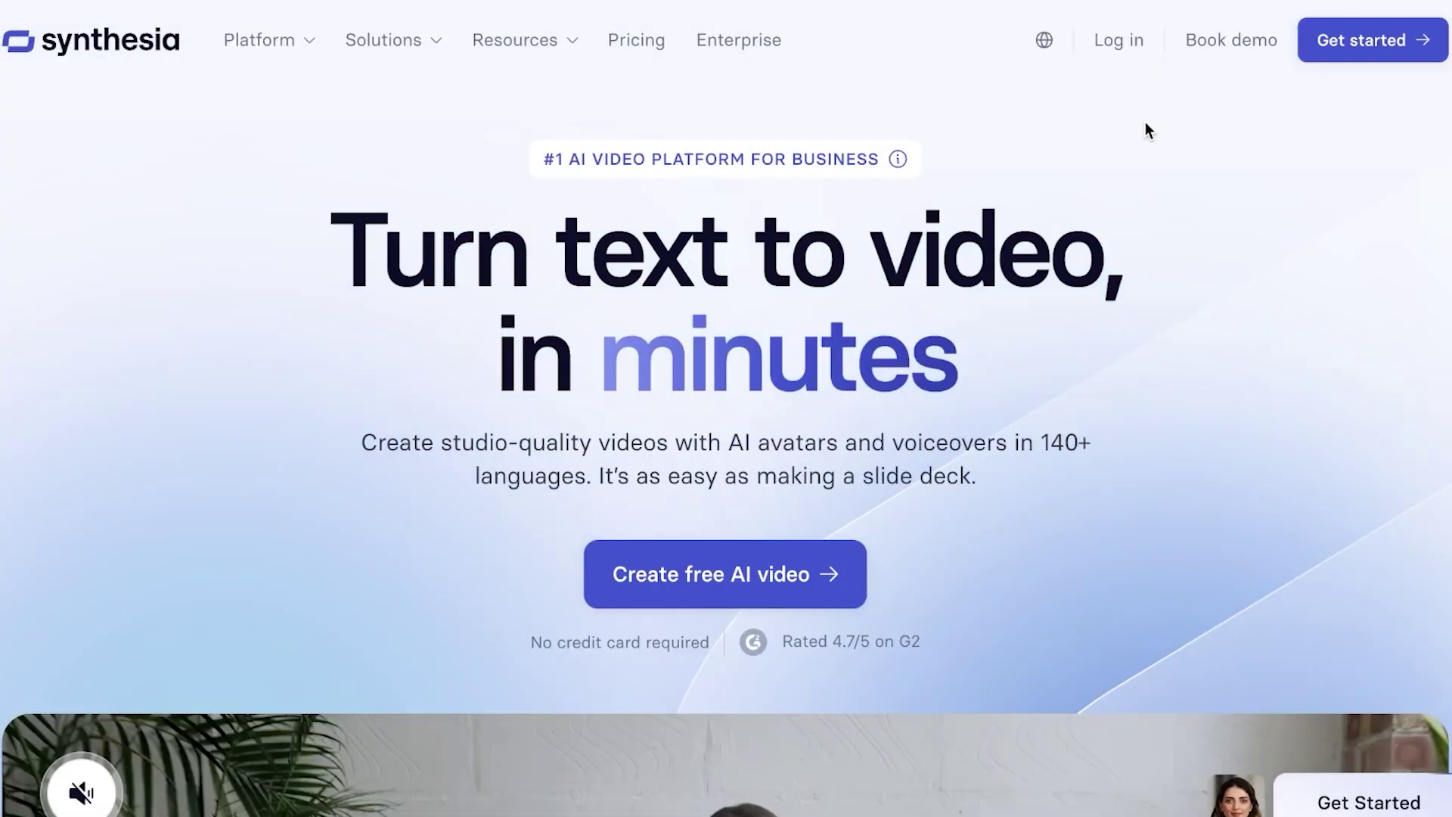
{"action": "scroll", "coordinate": [1142, 285], "scroll_direction": "down", "scroll_amount": 5}
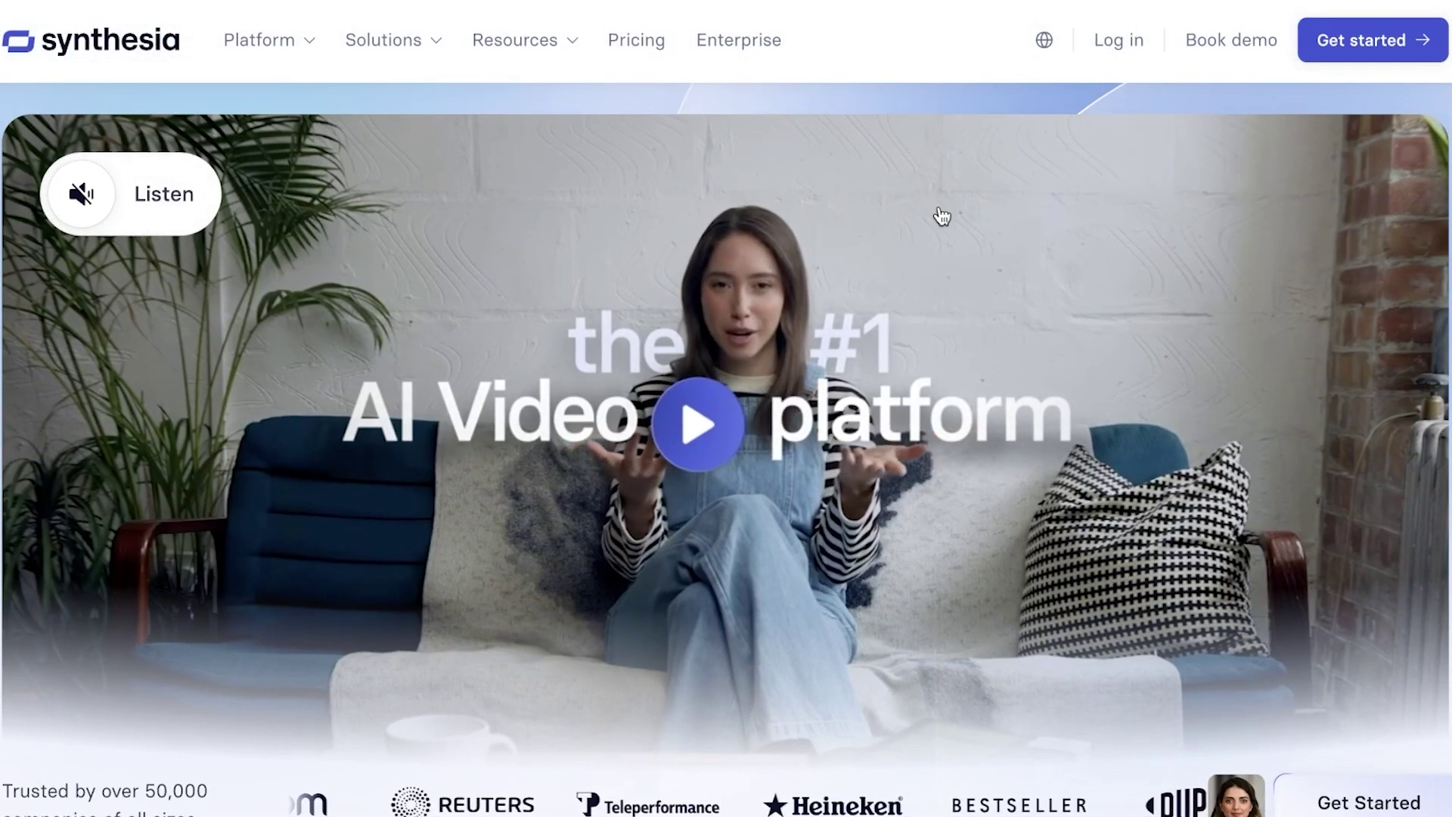
- Scroll back up to Synthesia's '#1 AI Video platform' welcome video
{"action": "scroll", "coordinate": [940, 217], "scroll_direction": "up", "scroll_amount": 1}
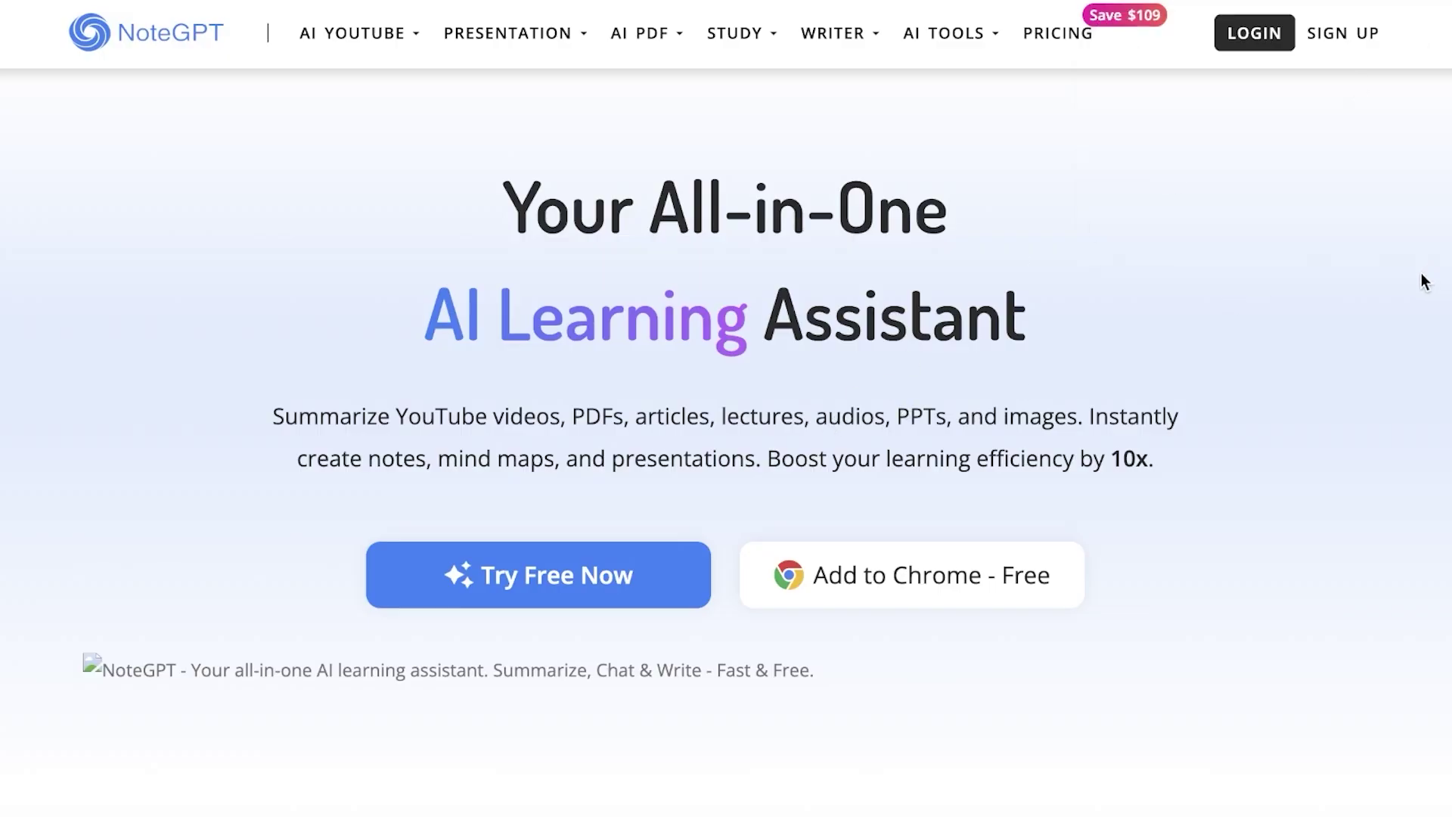
- Browse the NoteGPT homepage, then open Pricing: Pro $6.92/mo, Unlimited $19.92/mo, Pro+ $13/mo
{"action": "scroll", "coordinate": [1306, 366], "scroll_direction": "down", "scroll_amount": 3}
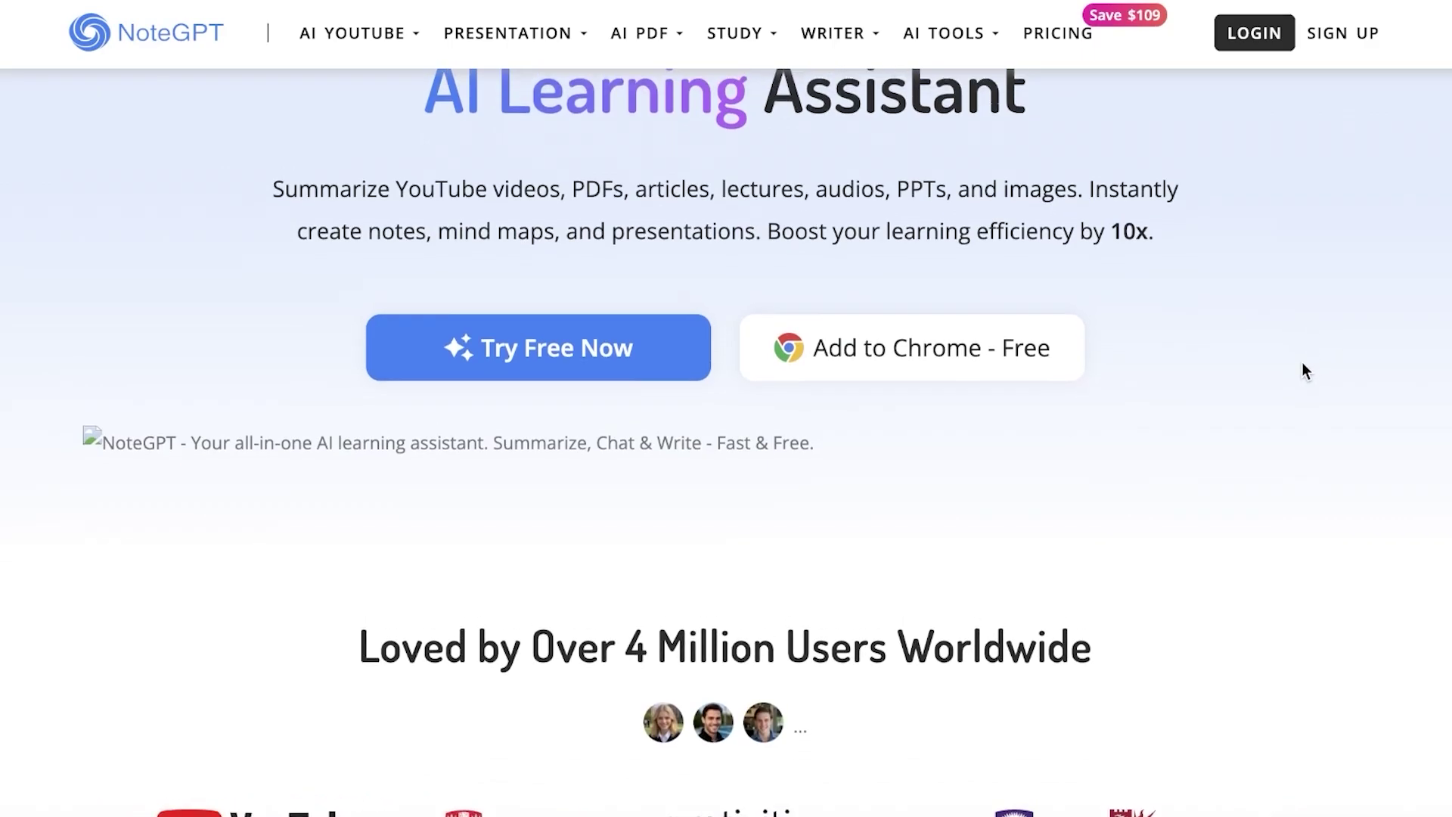
{"action": "scroll", "coordinate": [1302, 366], "scroll_direction": "up", "scroll_amount": 3}
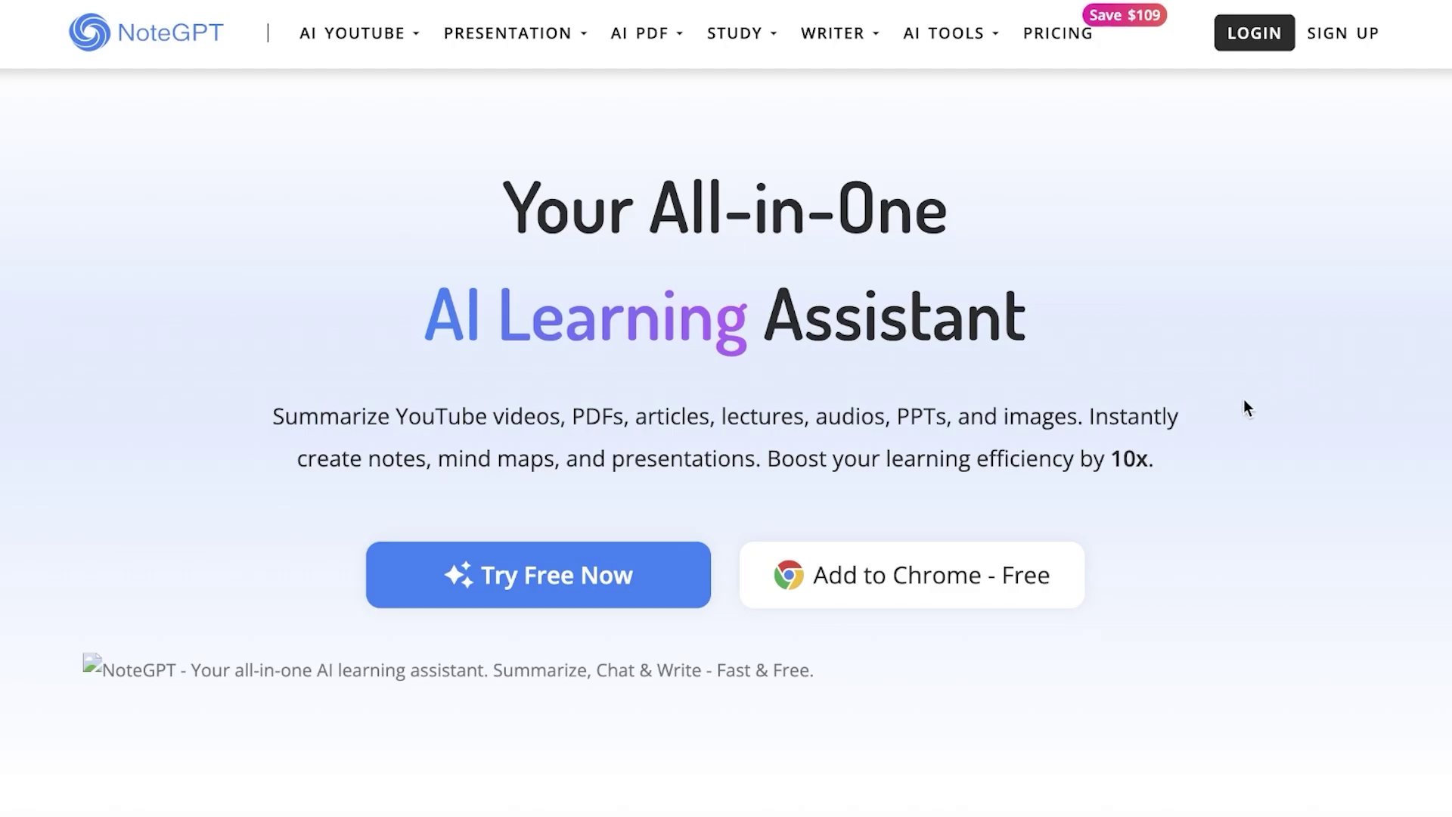
{"action": "scroll", "coordinate": [1154, 413], "scroll_direction": "down", "scroll_amount": 6}
{"action": "scroll", "coordinate": [1147, 413], "scroll_direction": "up", "scroll_amount": 6}
{"action": "scroll", "coordinate": [1147, 413], "scroll_direction": "down", "scroll_amount": 2}
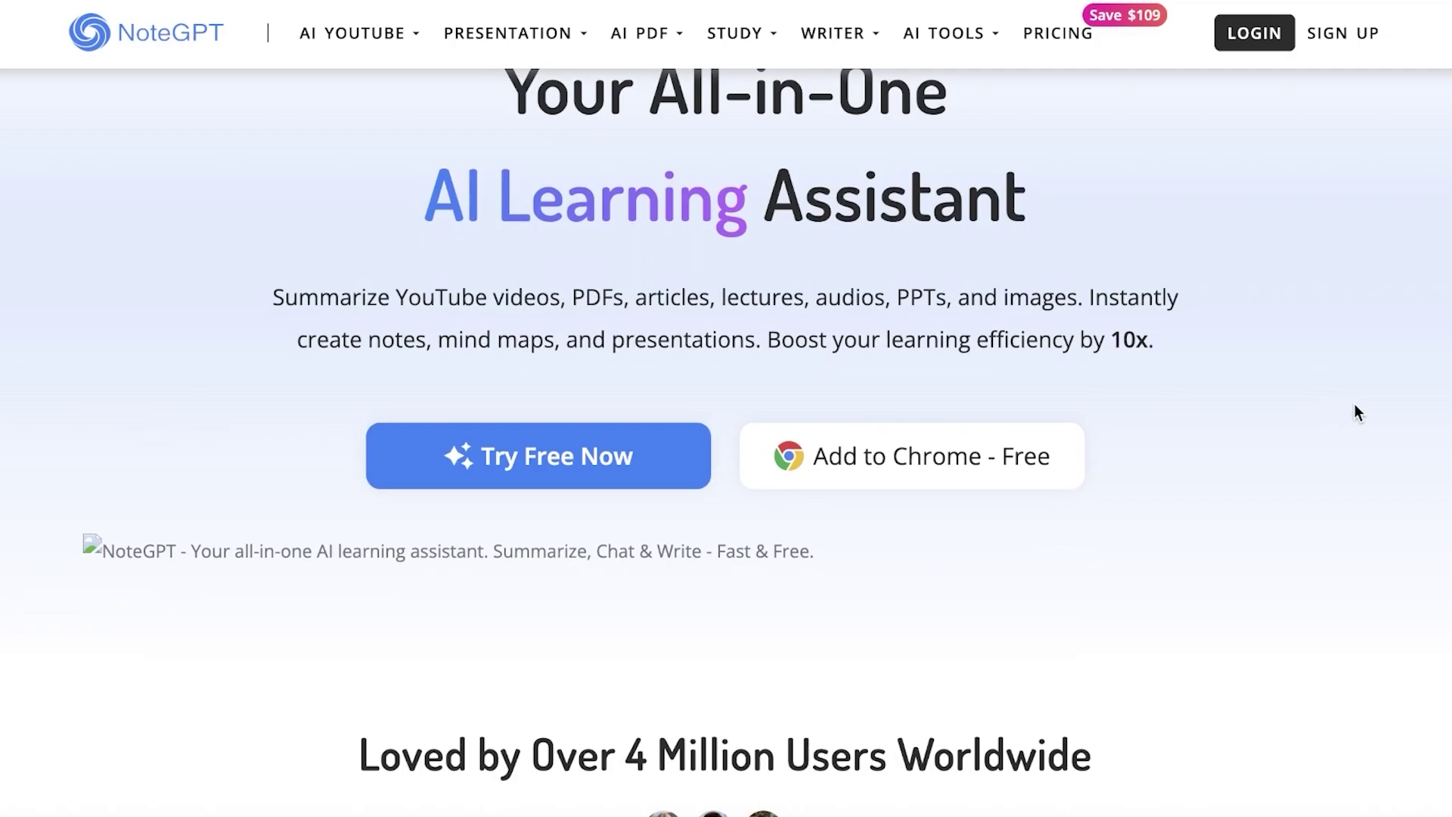
{"action": "scroll", "coordinate": [1355, 404], "scroll_direction": "down", "scroll_amount": 15}
{"action": "scroll", "coordinate": [1240, 349], "scroll_direction": "down", "scroll_amount": 7}
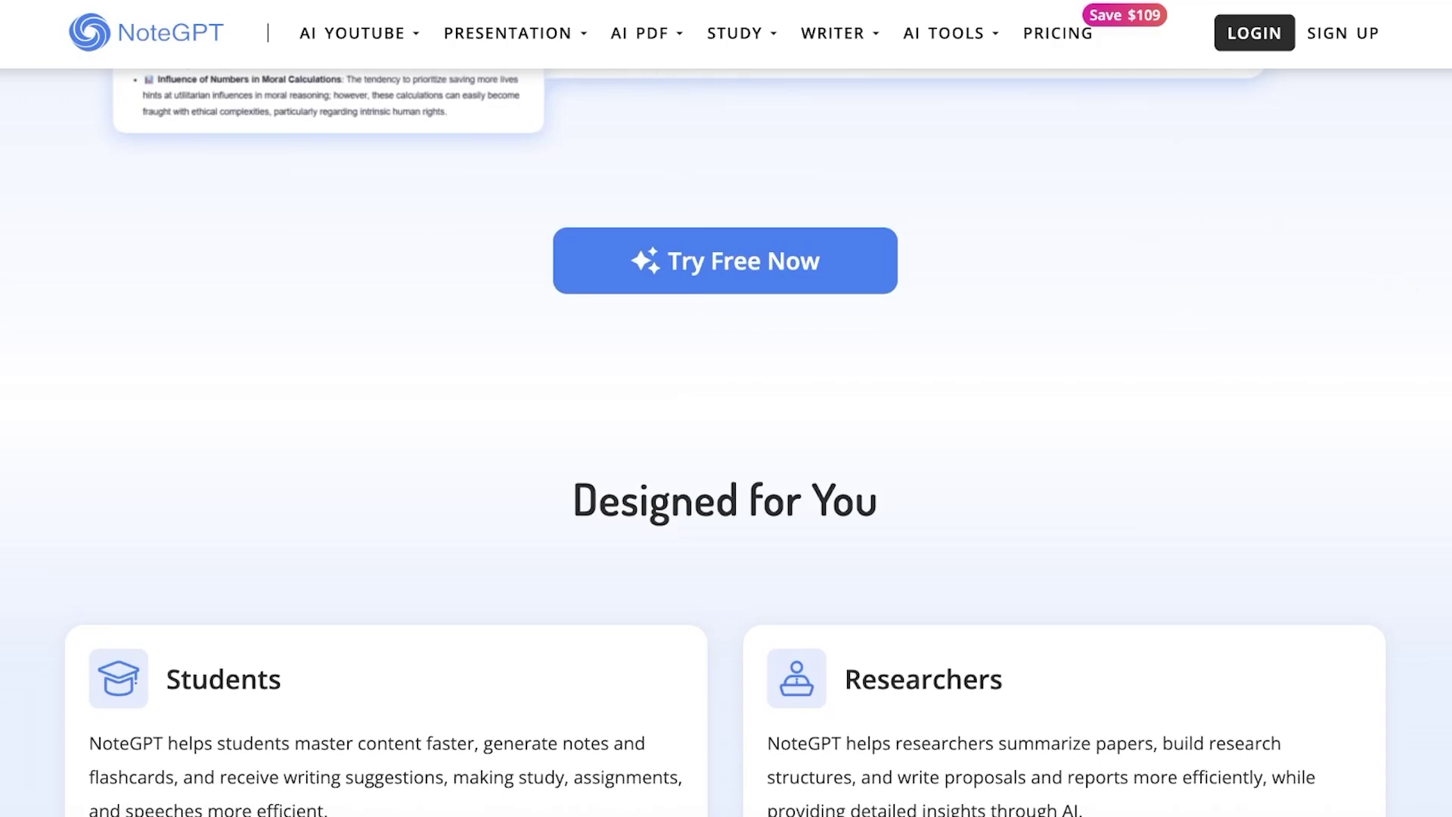
{"action": "left_click", "coordinate": [1058, 32]}
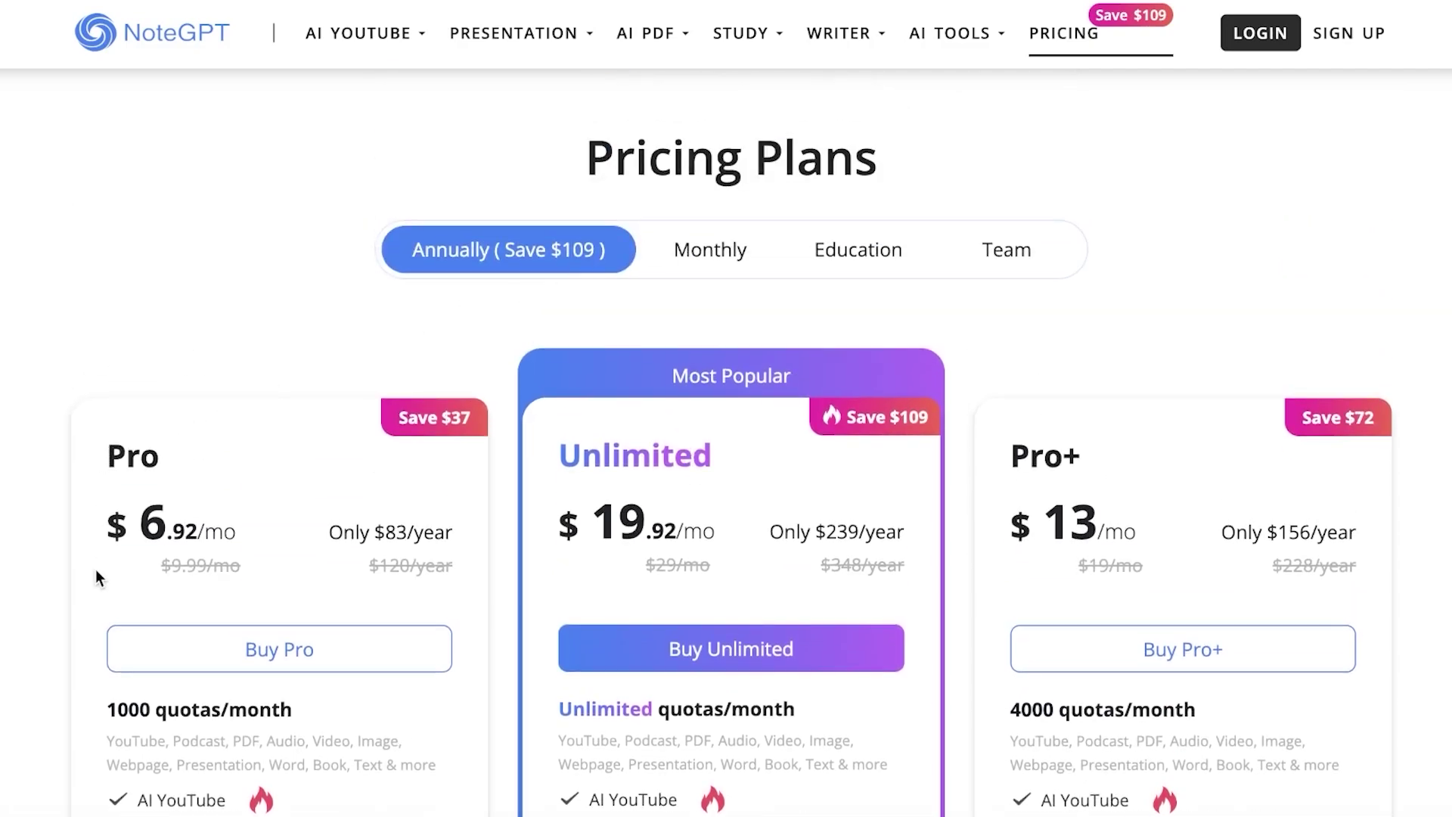
- Switch NoteGPT's plans to monthly prices and scroll through the plan features
{"action": "left_click", "coordinate": [733, 253]}
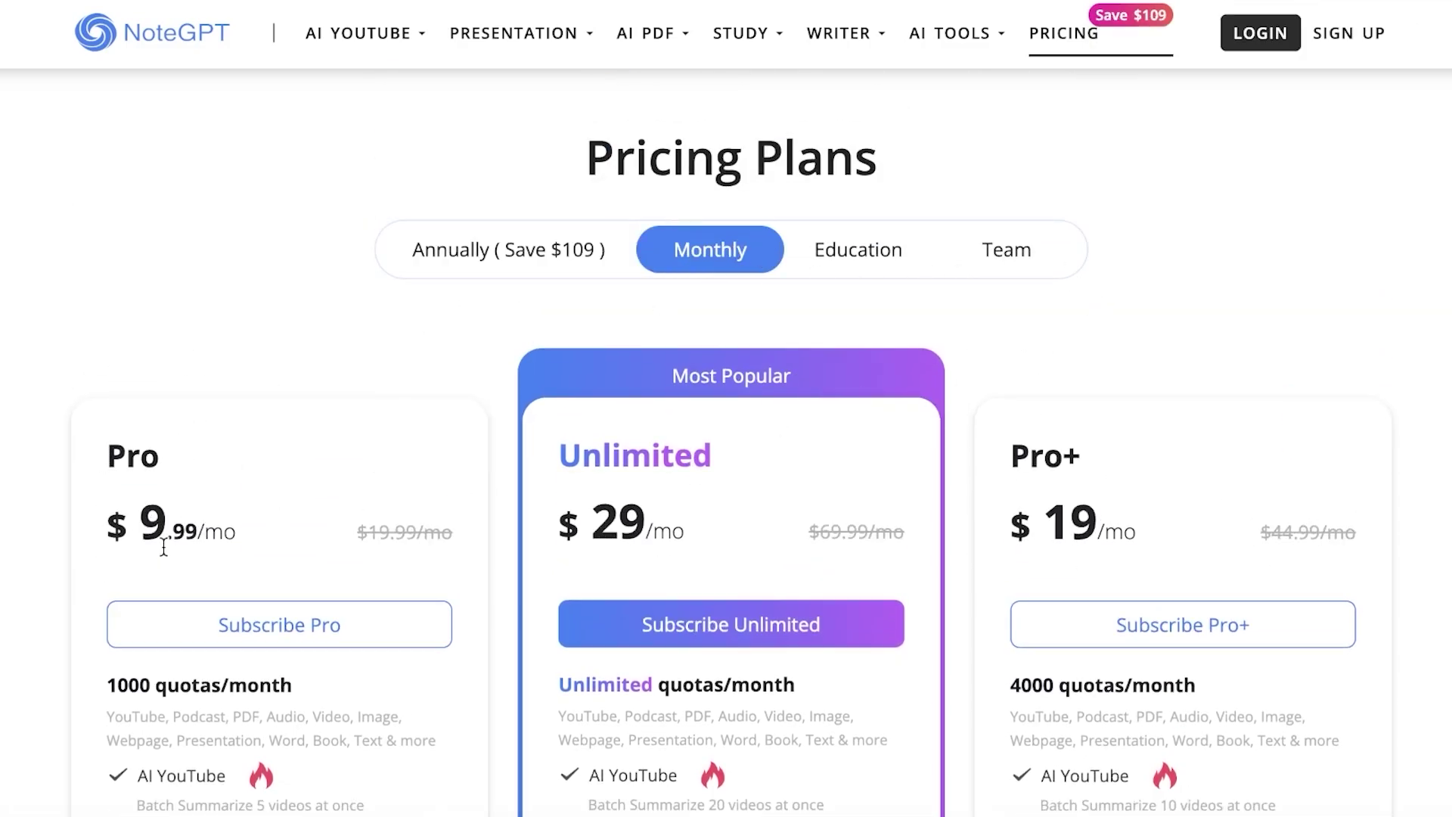
{"action": "scroll", "coordinate": [622, 276], "scroll_direction": "down", "scroll_amount": 3}
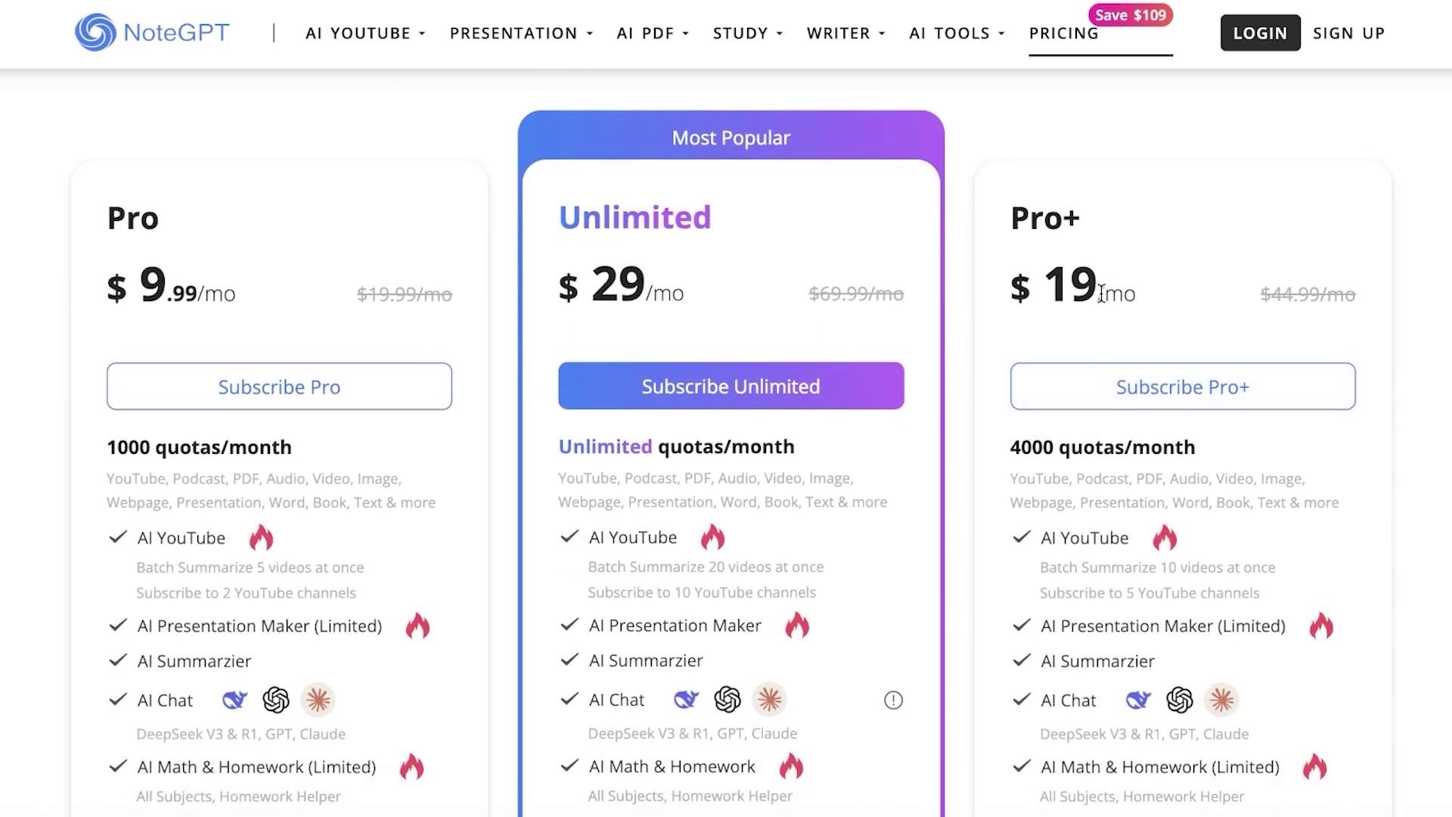
{"action": "scroll", "coordinate": [1100, 292], "scroll_direction": "up", "scroll_amount": 2}
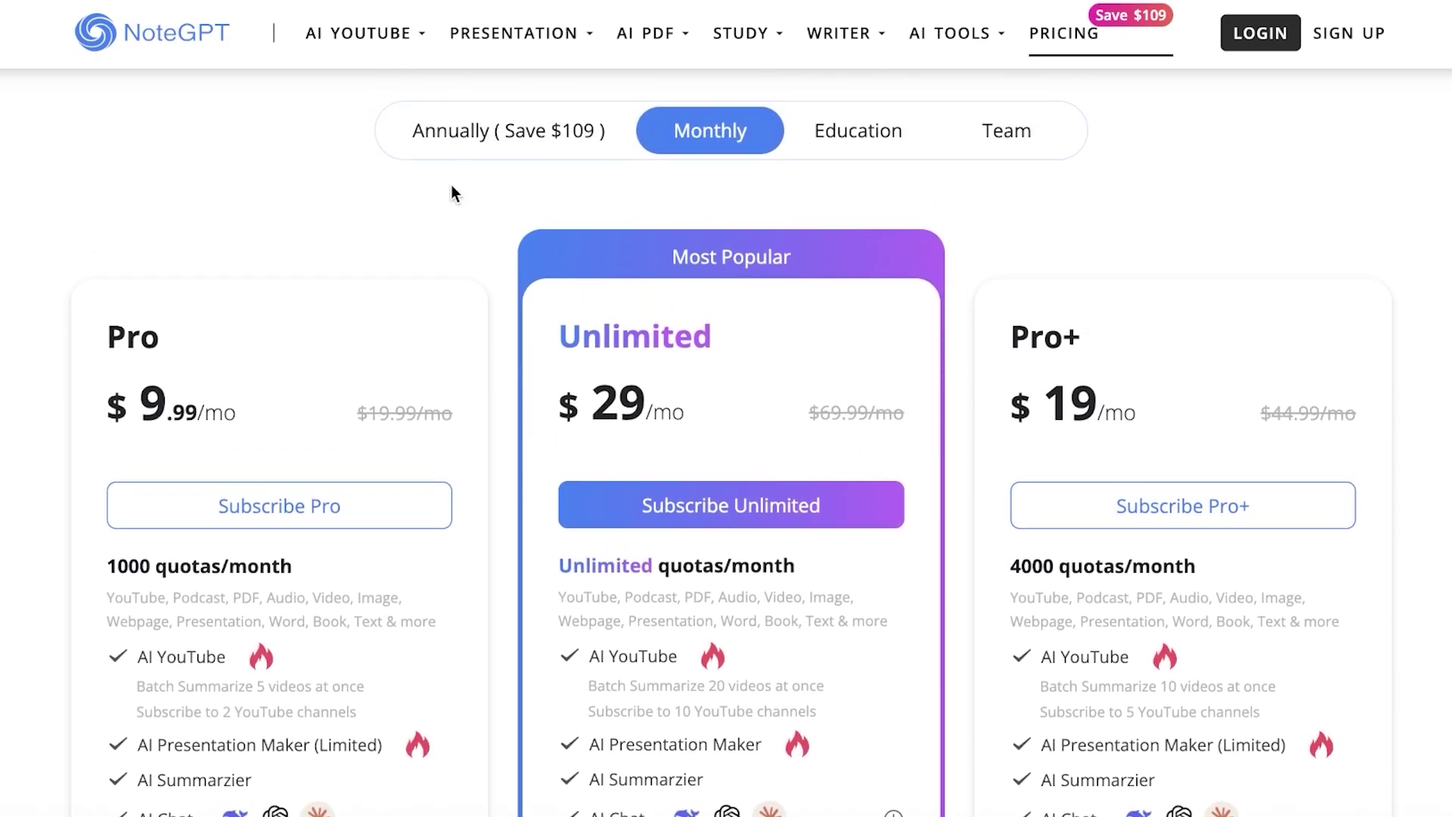
{"action": "scroll", "coordinate": [453, 190], "scroll_direction": "down", "scroll_amount": 2}
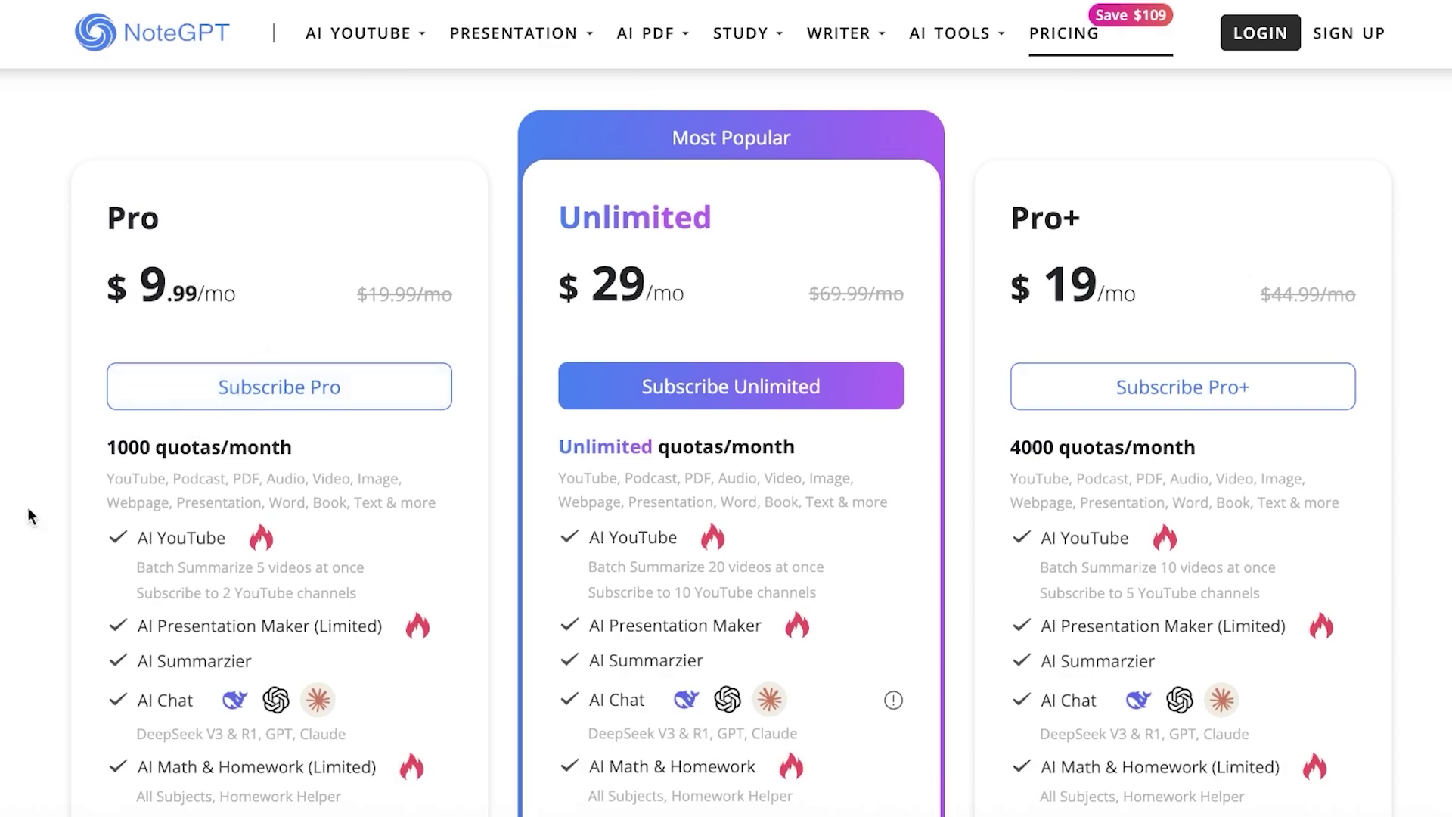
{"action": "scroll", "coordinate": [315, 481], "scroll_direction": "down", "scroll_amount": 3}
{"action": "scroll", "coordinate": [315, 481], "scroll_direction": "down", "scroll_amount": 4}
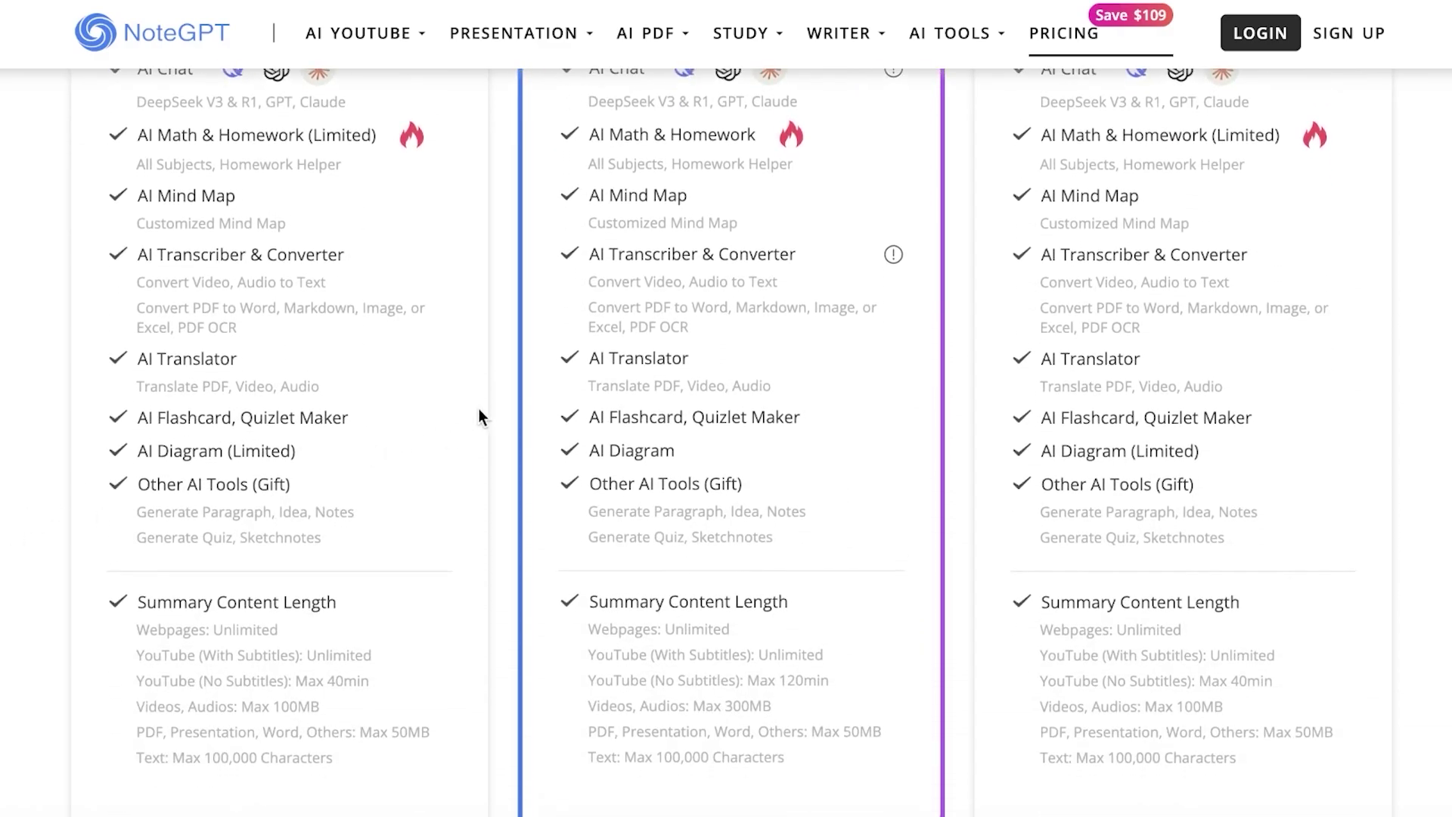
{"action": "scroll", "coordinate": [564, 405], "scroll_direction": "up", "scroll_amount": 7}
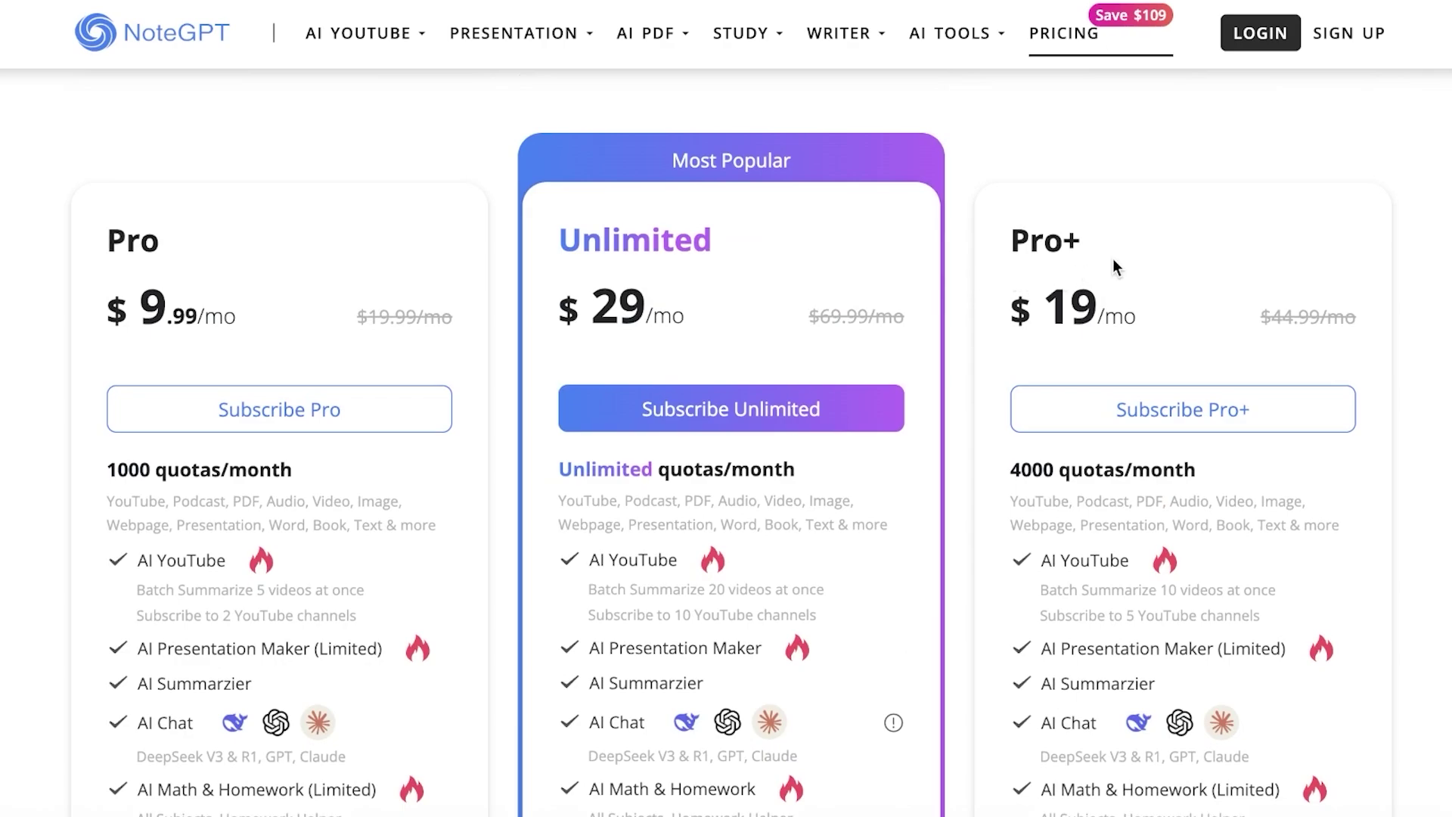
{"action": "scroll", "coordinate": [1286, 250], "scroll_direction": "up", "scroll_amount": 2}
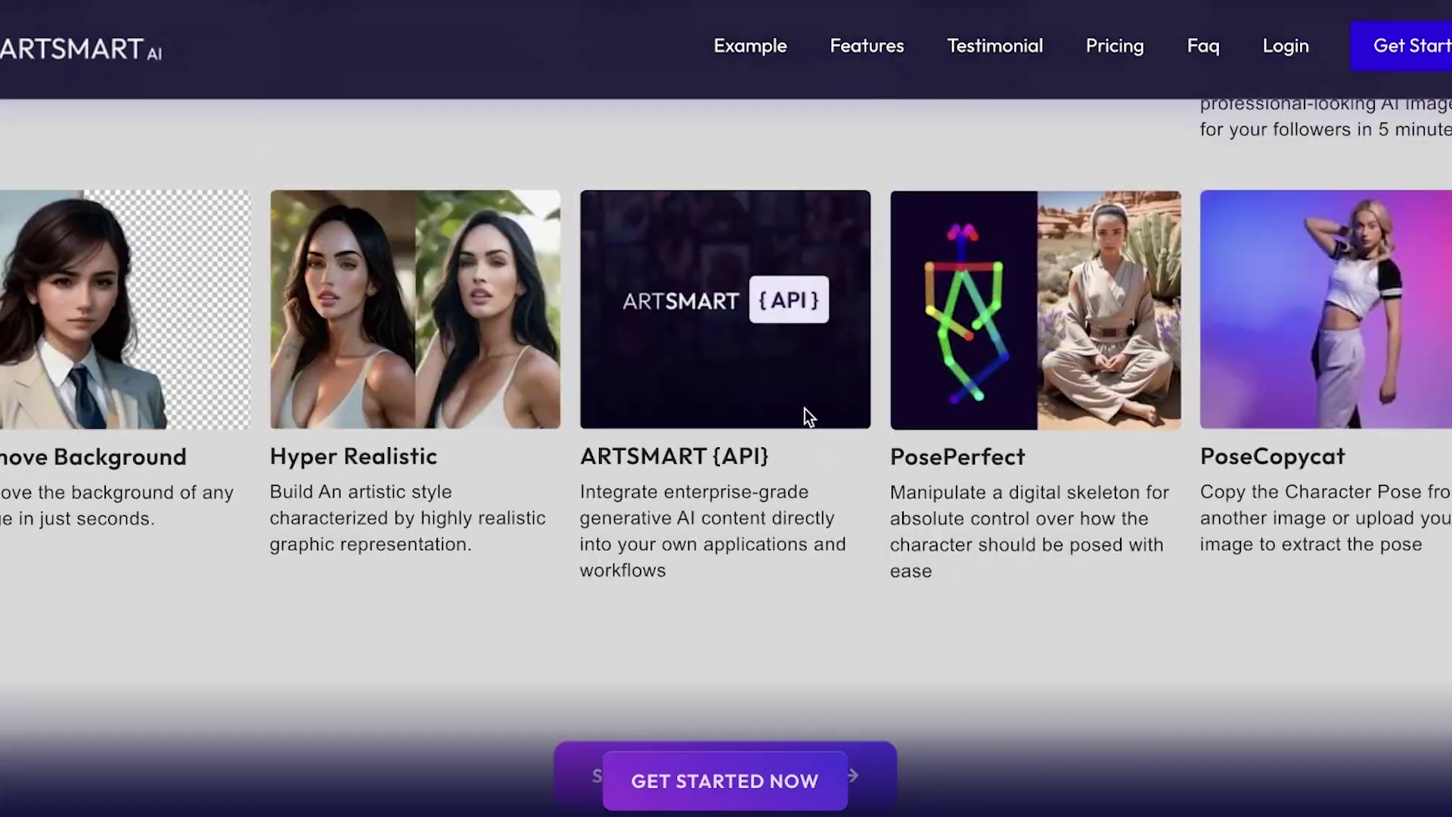
{"action": "scroll", "coordinate": [805, 409], "scroll_direction": "up", "scroll_amount": 15}
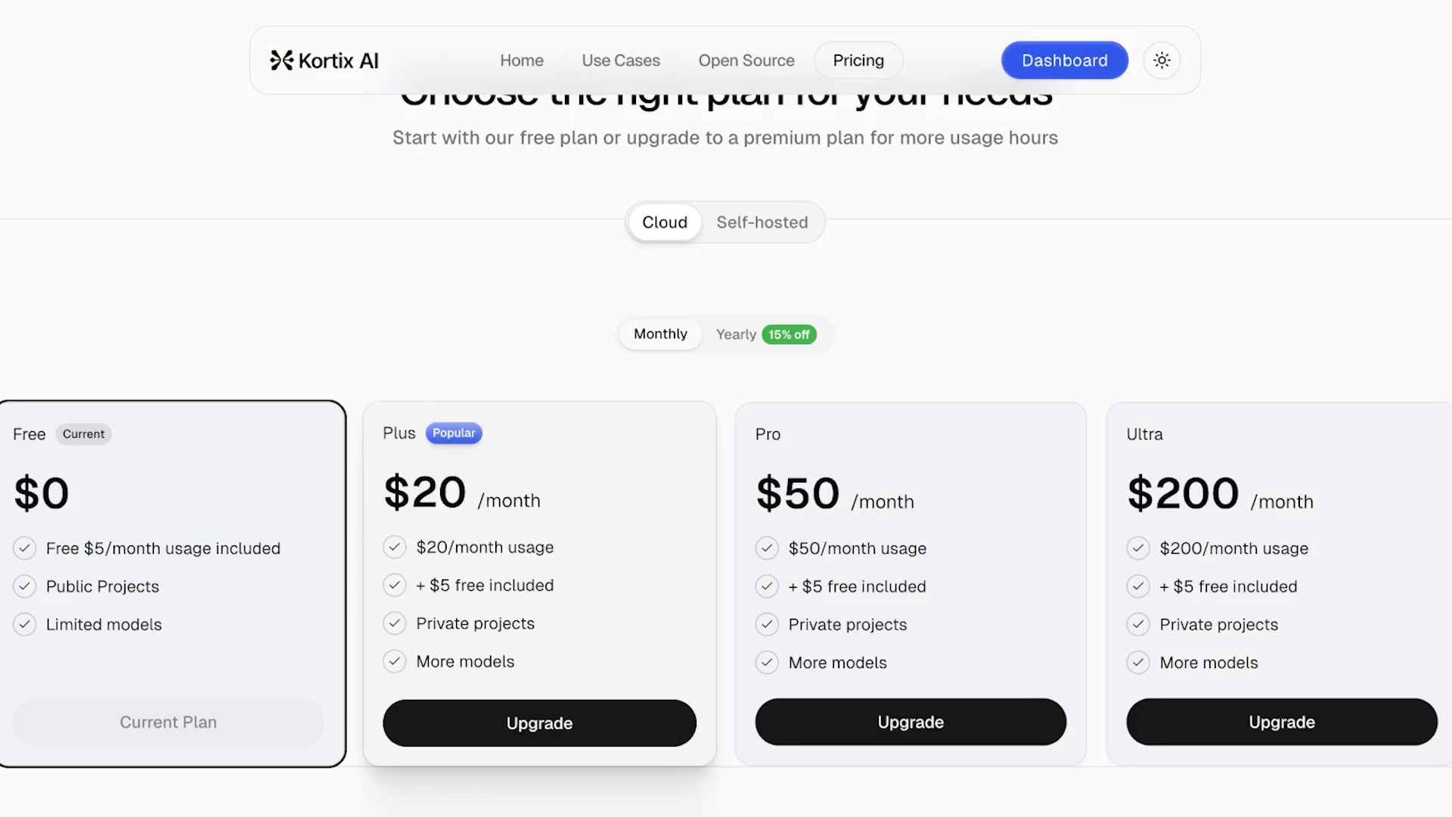
{"action": "scroll", "coordinate": [1165, 329], "scroll_direction": "up", "scroll_amount": 1}
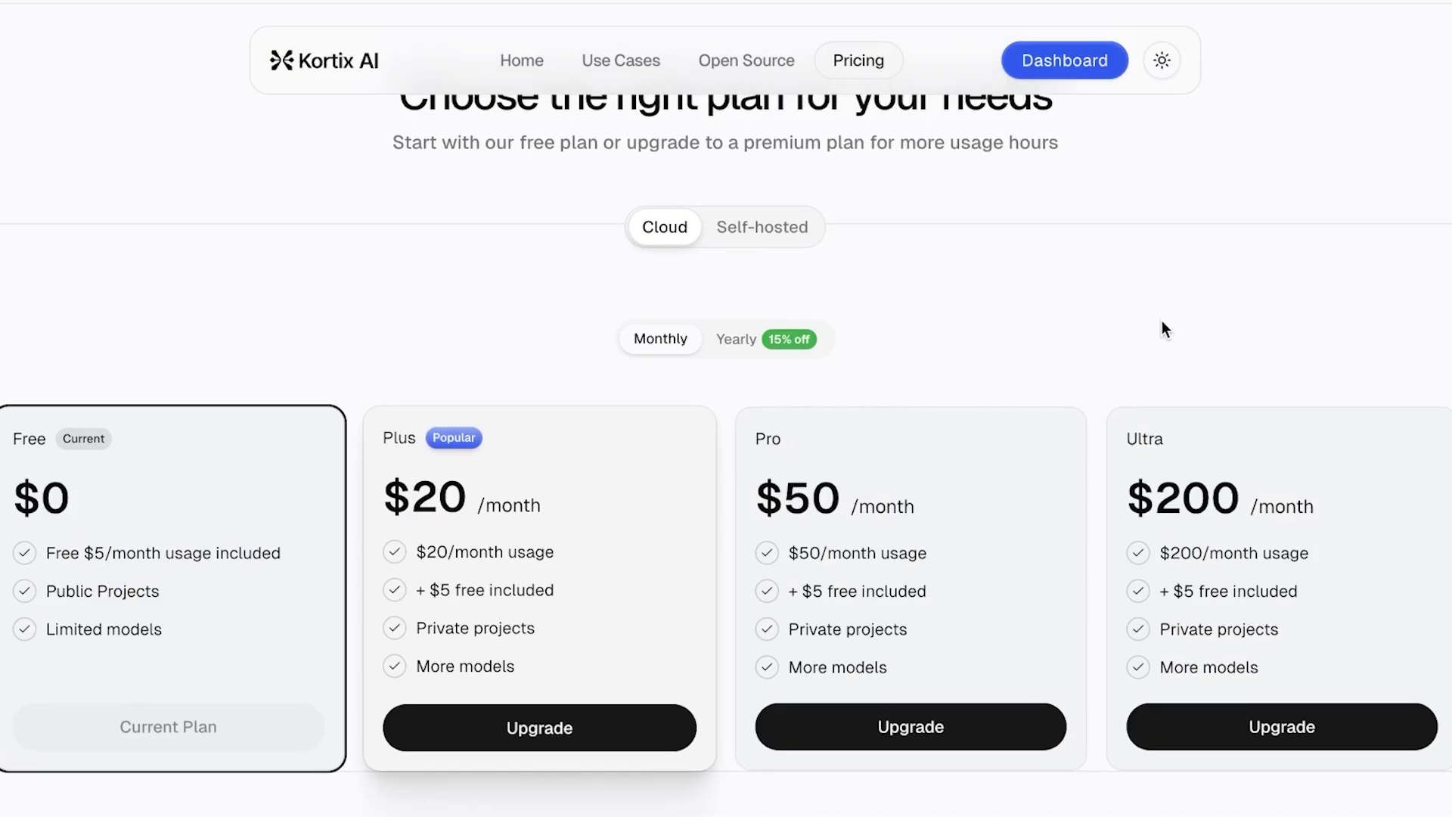